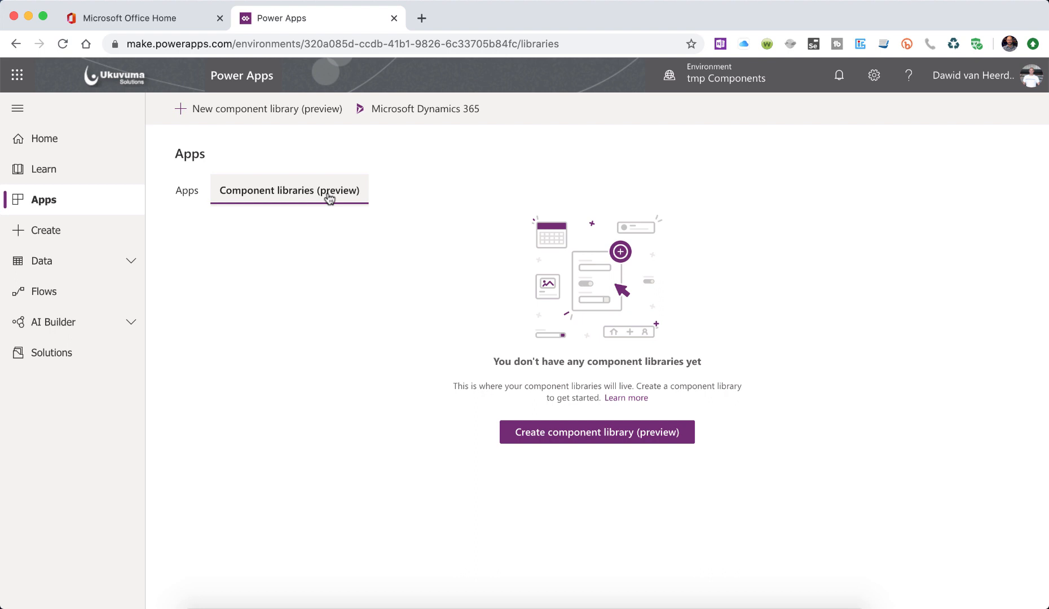
# Step: Create a new component library named "General App Utilities"
pyautogui.click(588, 436)
pyautogui.click(608, 209)
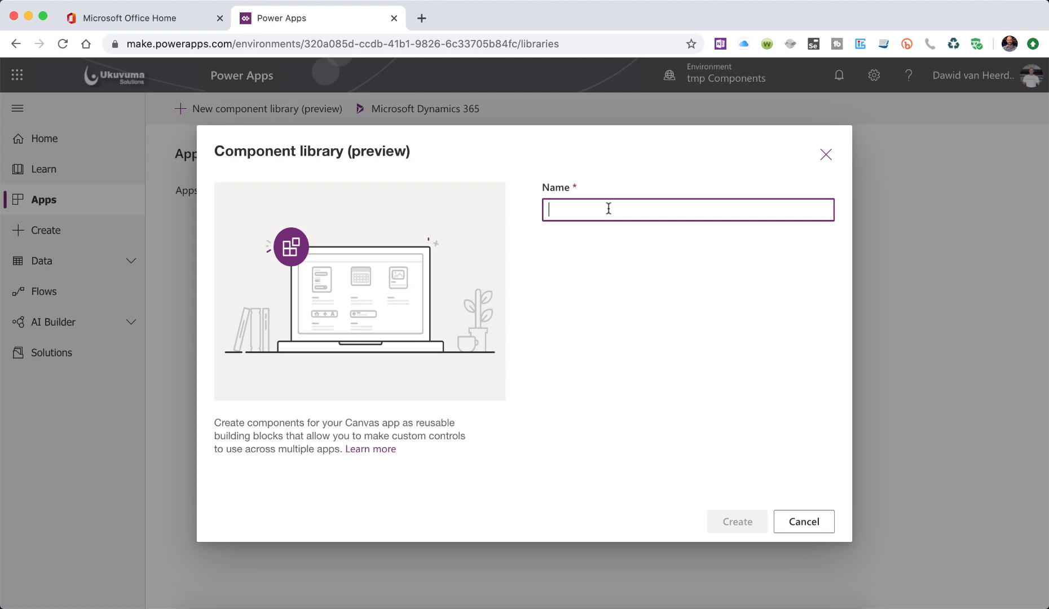
pyautogui.write('Ge')
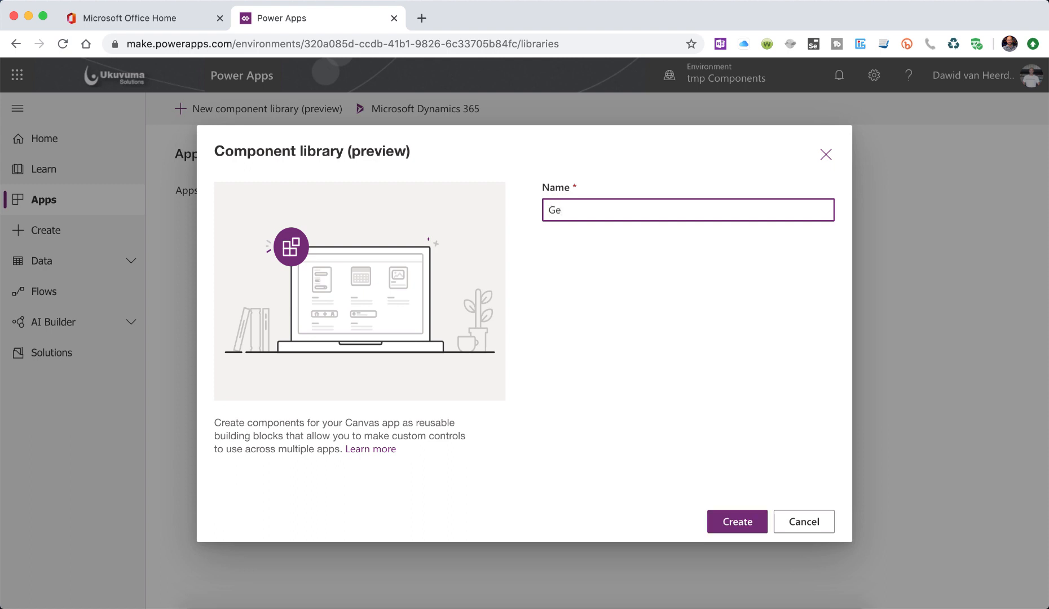
pyautogui.write('neral App ut')
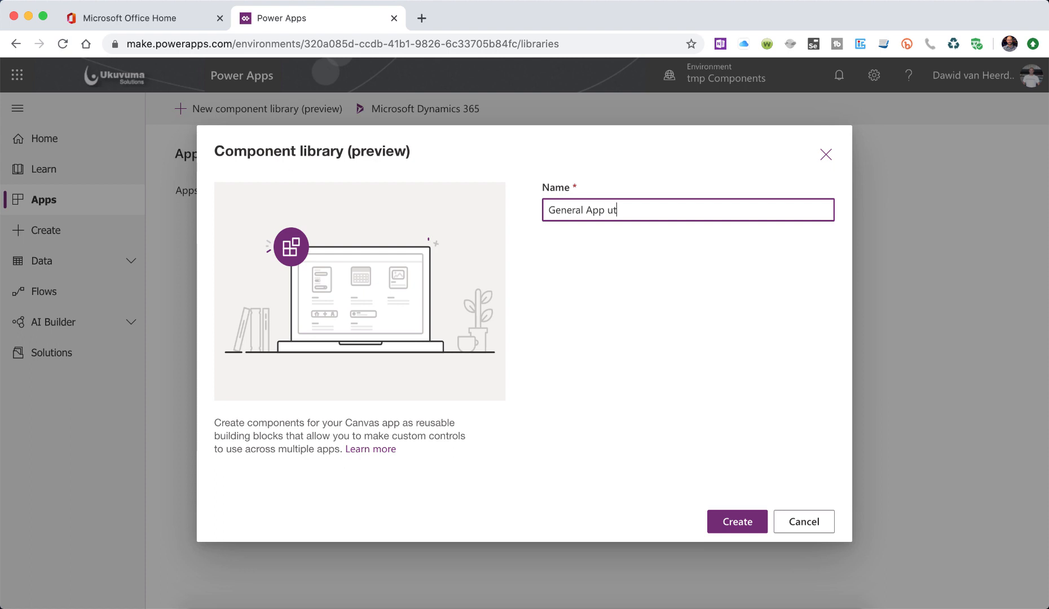
pyautogui.write('ilitie')
pyautogui.press('BackSpace')
pyautogui.press('BackSpace')
pyautogui.press('BackSpace')
pyautogui.press('BackSpace')
pyautogui.press('BackSpace')
pyautogui.press('BackSpace')
pyautogui.press('BackSpace')
pyautogui.press('BackSpace')
pyautogui.write('Utilities')
pyautogui.click(726, 522)
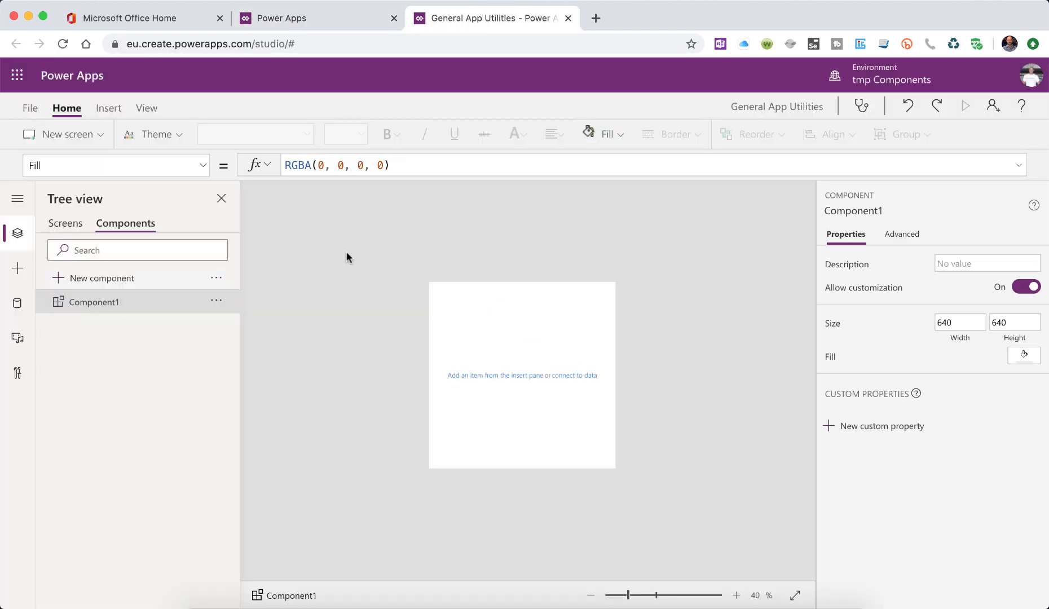
# Step: Compare the Screens and Components views of the new library
pyautogui.click(75, 232)
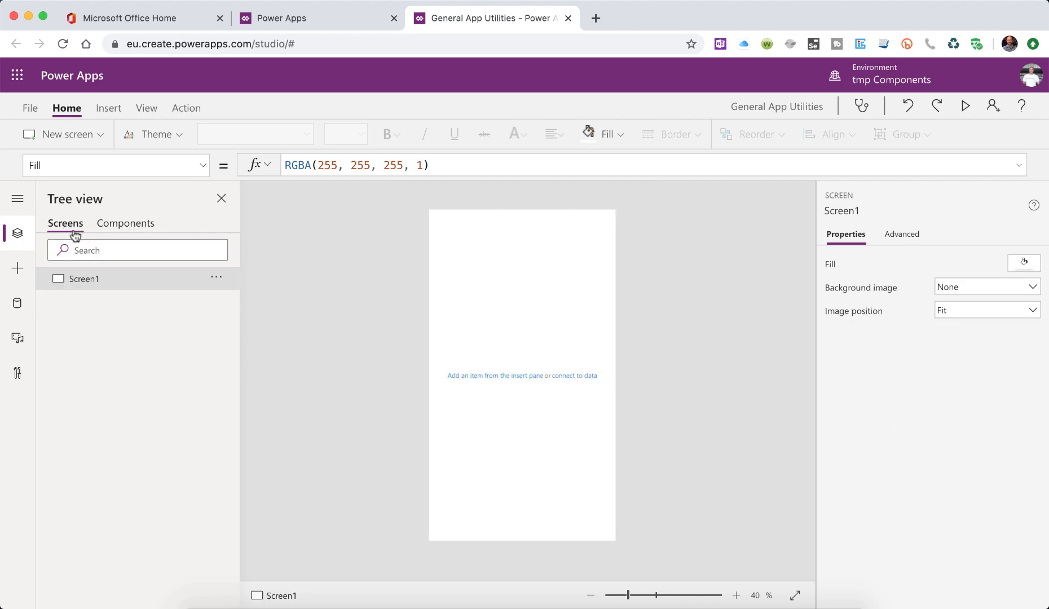
pyautogui.click(115, 228)
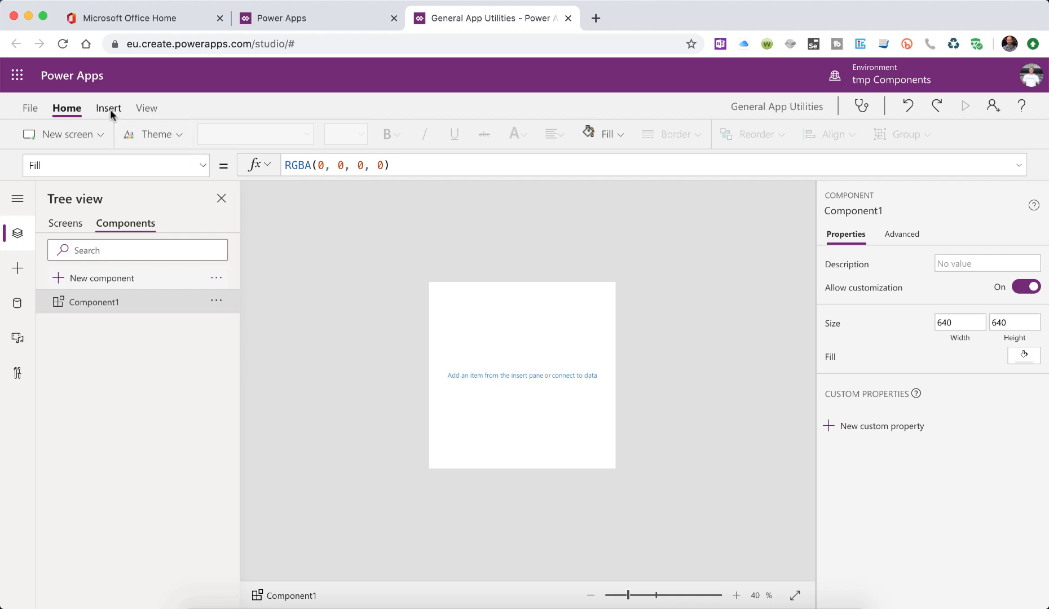
pyautogui.click(65, 226)
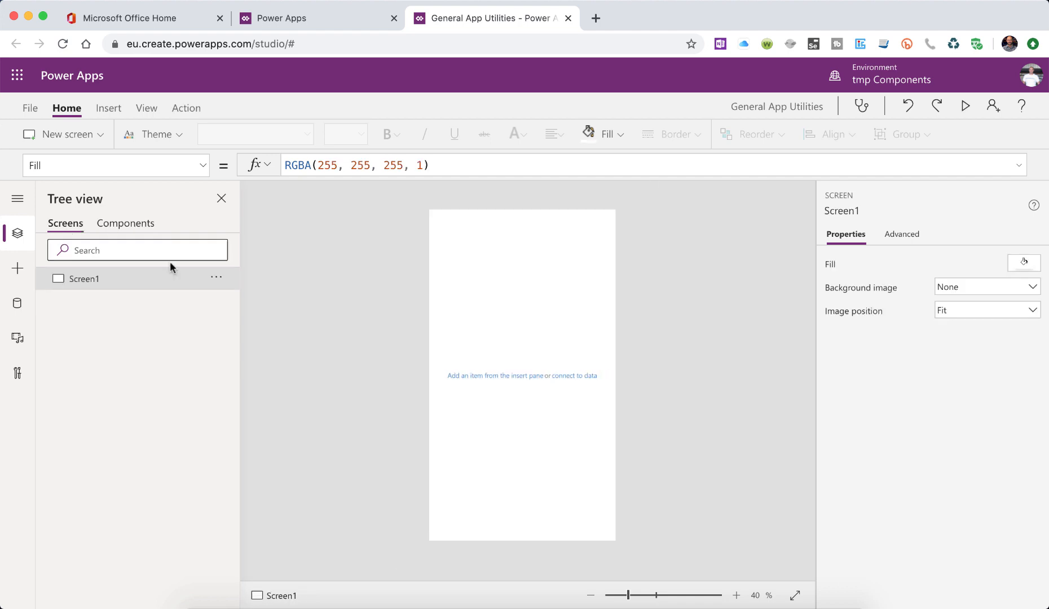
pyautogui.click(121, 226)
pyautogui.click(67, 224)
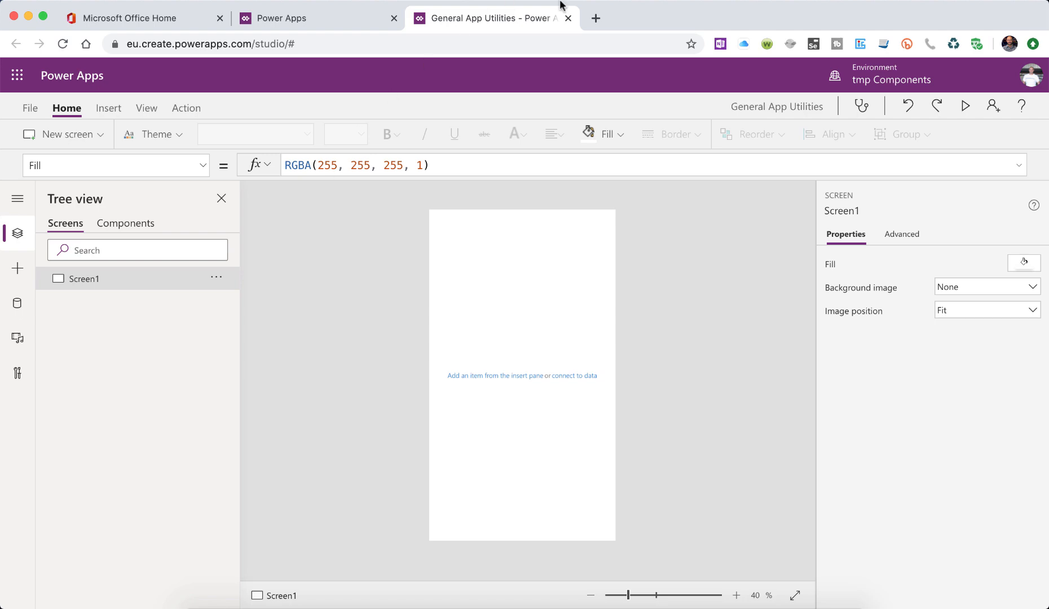
# Step: Open aka.ms/powerapps-popup in a new browser tab
pyautogui.click(595, 18)
pyautogui.write('aka.ms/powerapps-popup')
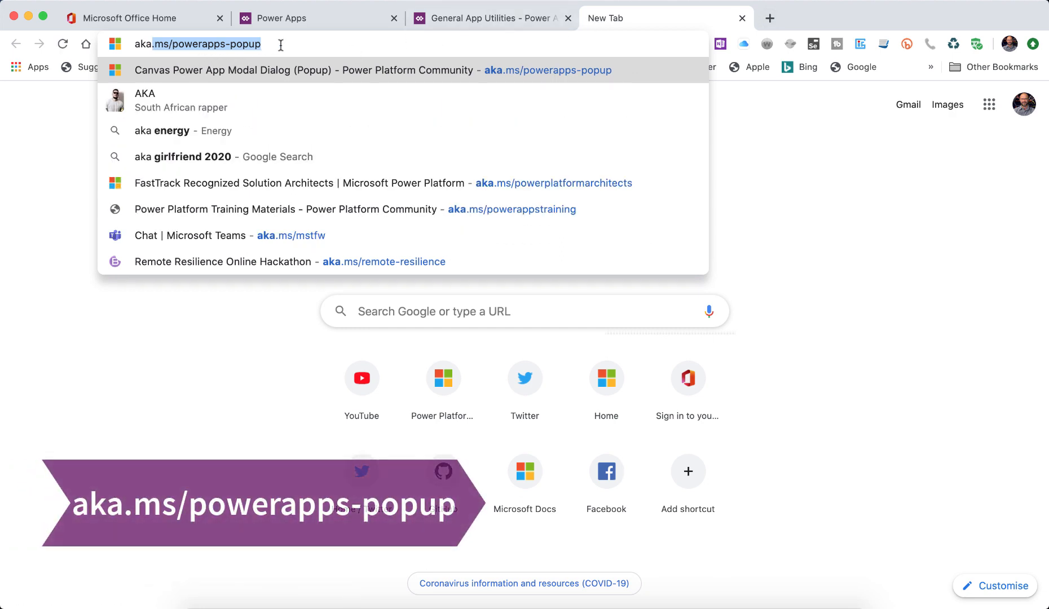
pyautogui.press('Return')
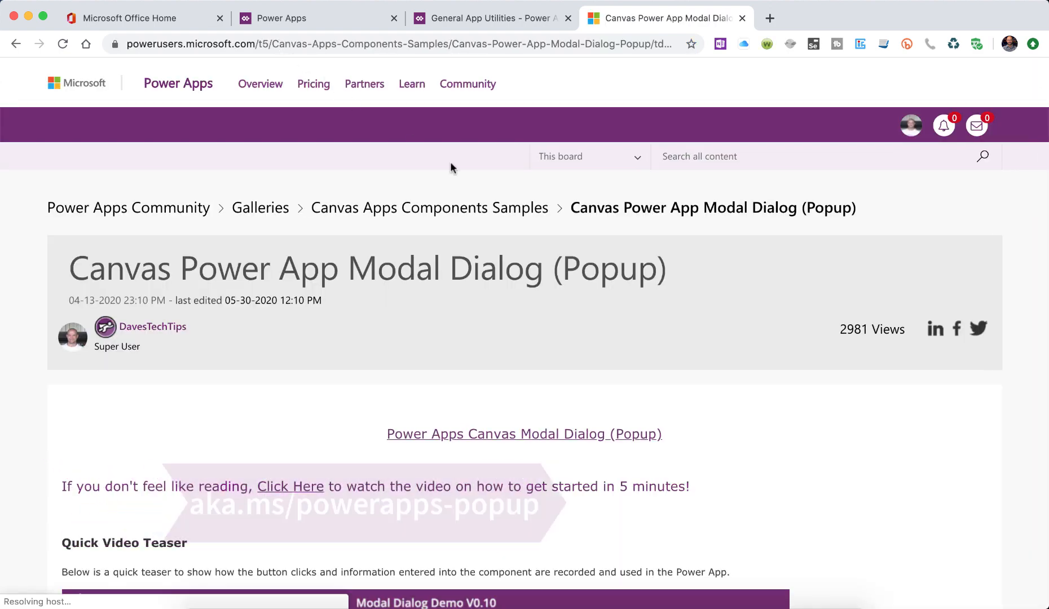
# Step: Examine the modal dialog article, from its concept and installation instructions with and without a component library to the attached files
pyautogui.scroll(-15, 699, 330)
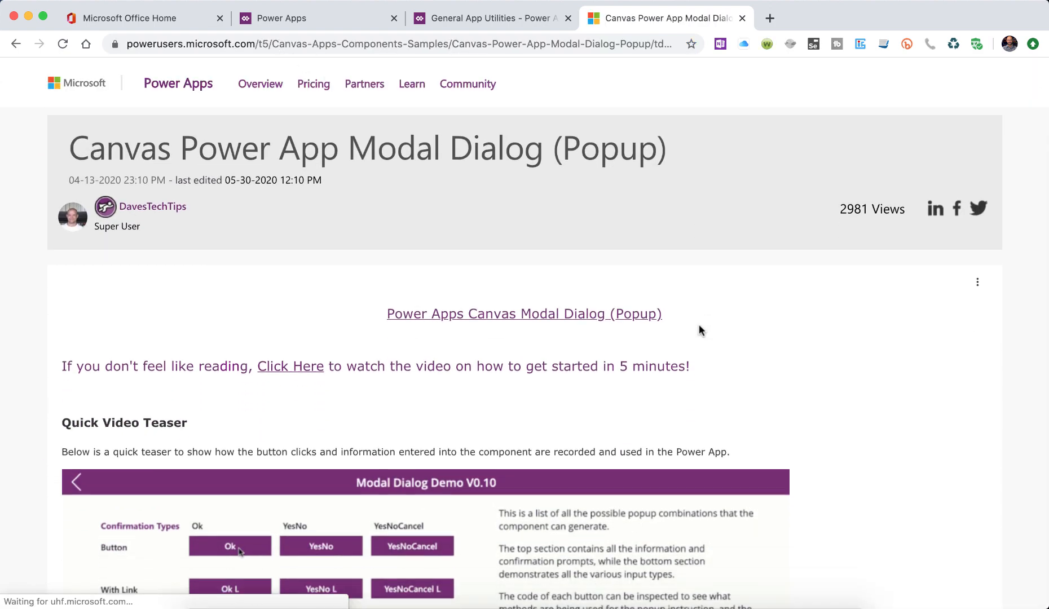
pyautogui.scroll(-20, 699, 330)
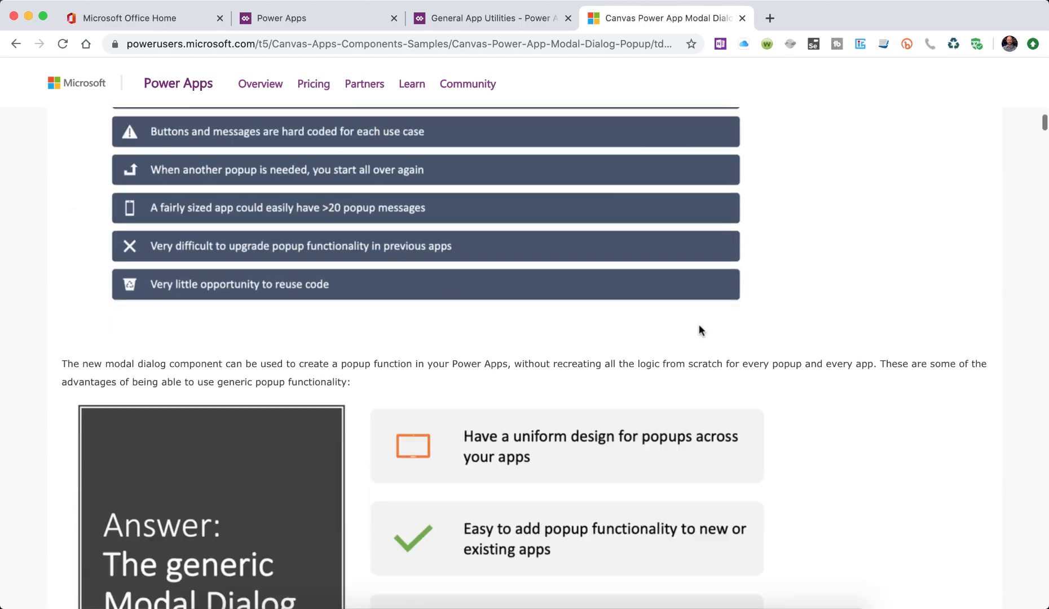
pyautogui.scroll(-13, 700, 330)
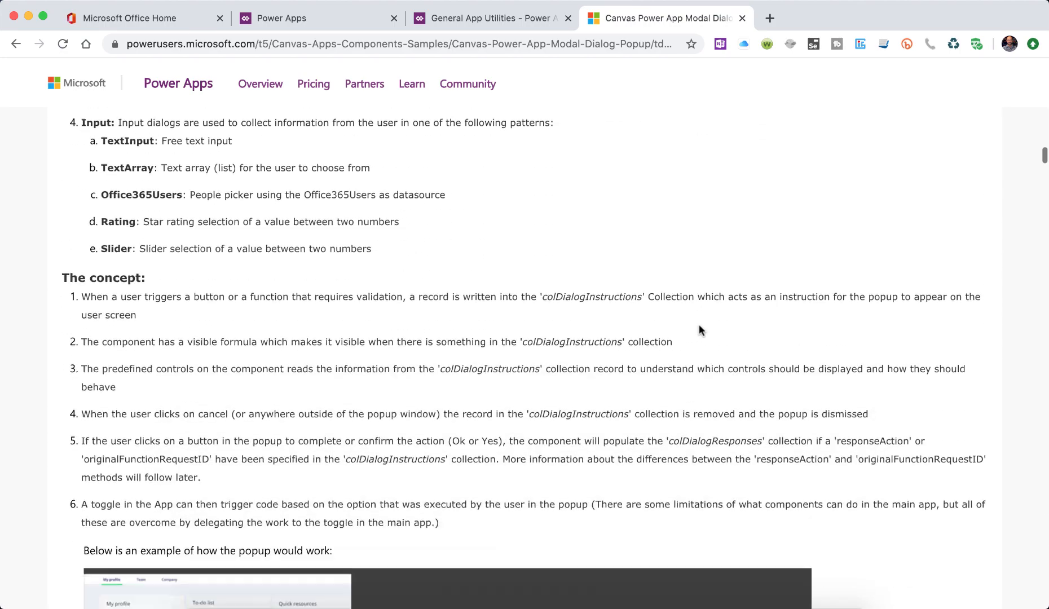
pyautogui.scroll(-3, 699, 326)
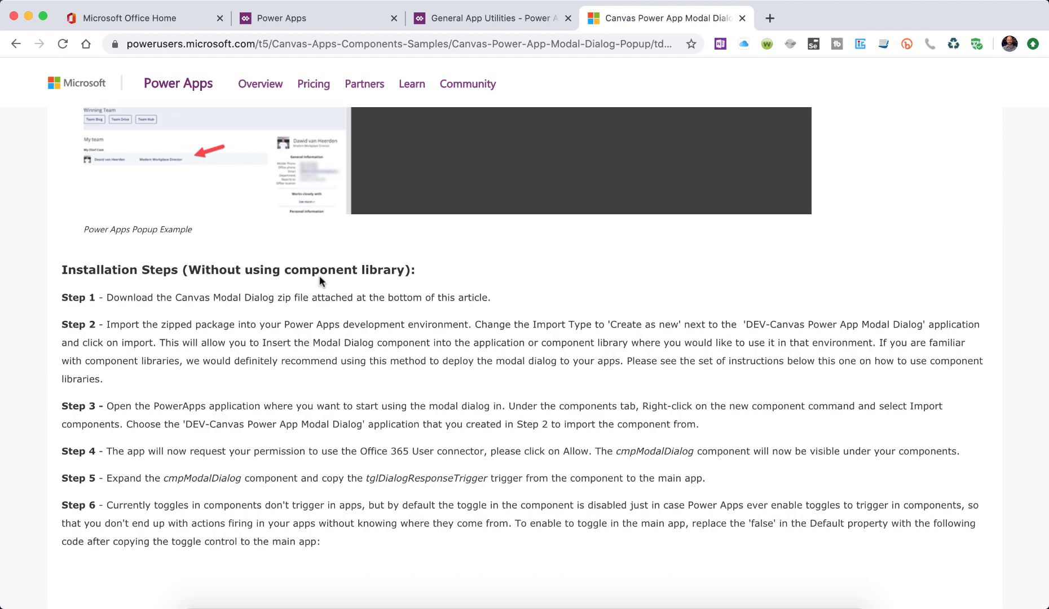
pyautogui.scroll(-7, 369, 279)
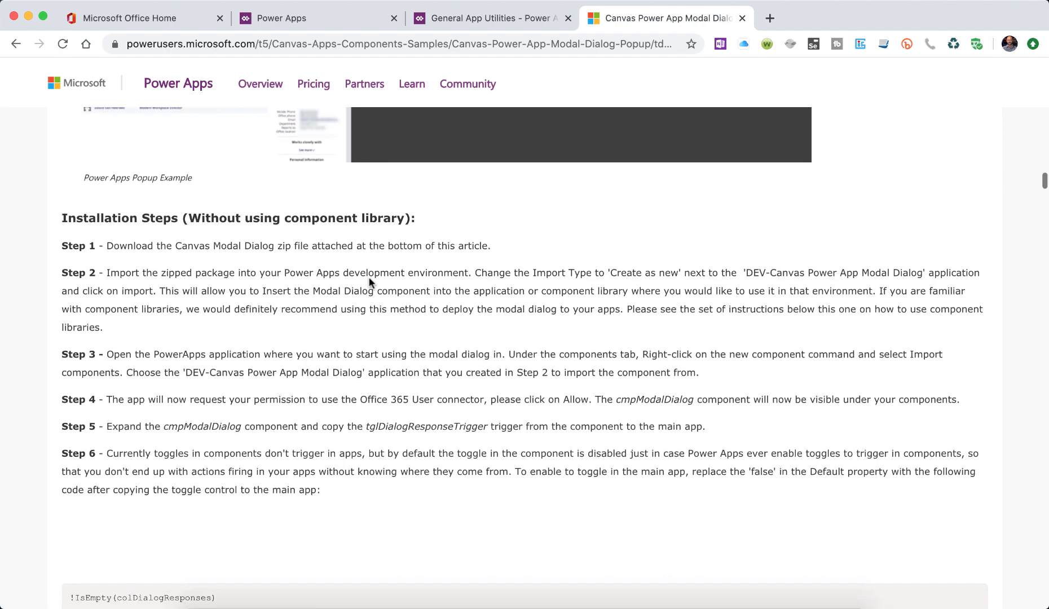
pyautogui.scroll(-15, 370, 279)
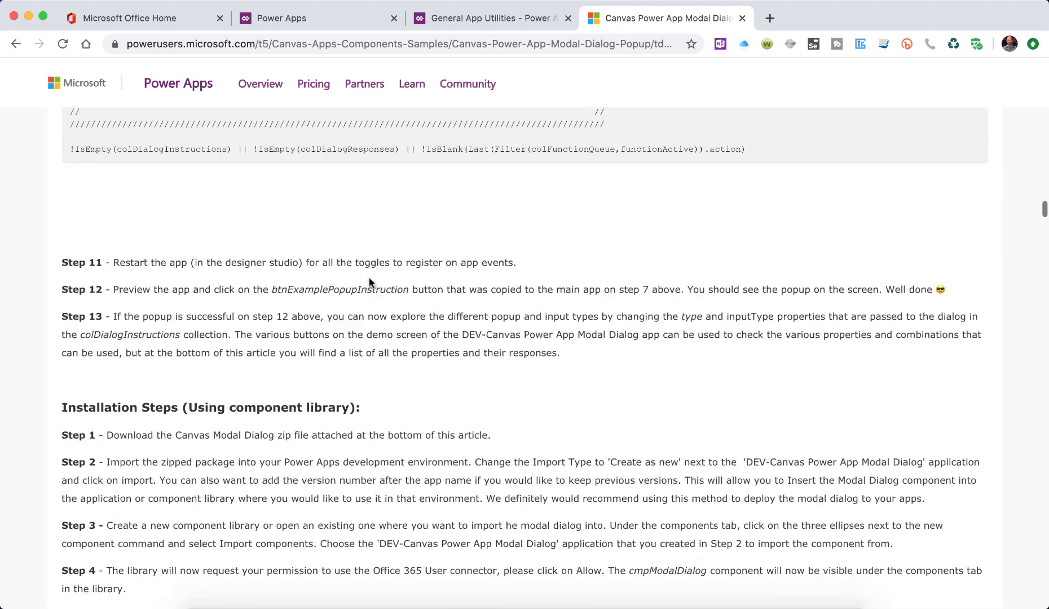
pyautogui.scroll(5, 368, 276)
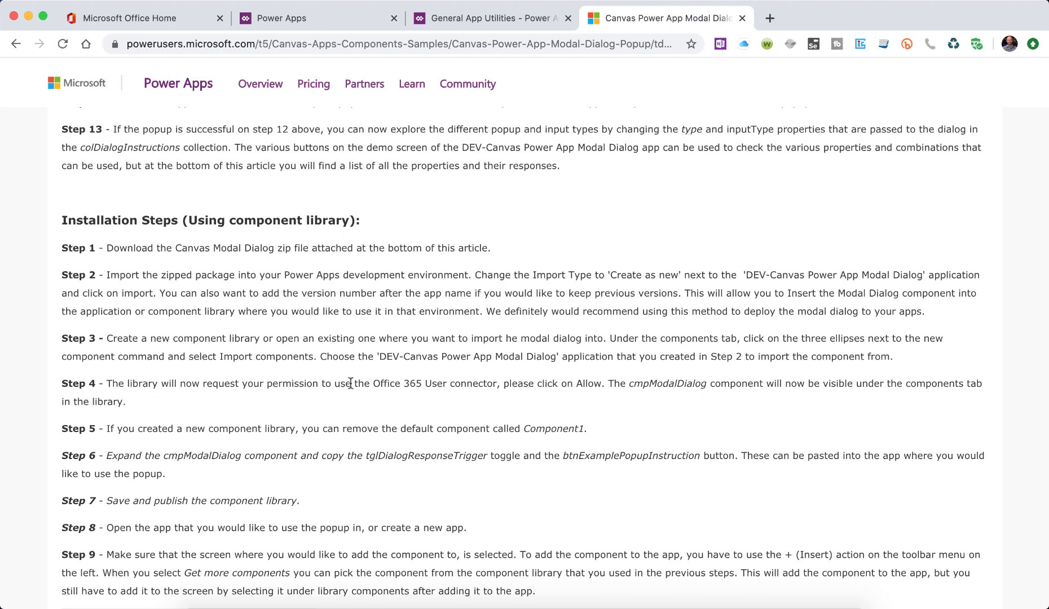
pyautogui.scroll(-15, 350, 383)
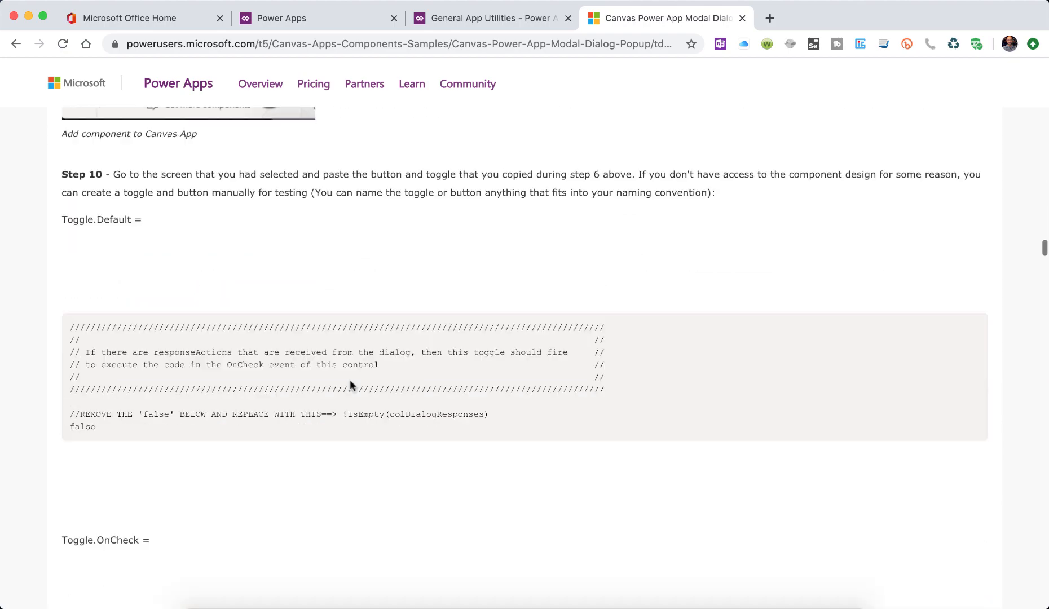
pyautogui.scroll(-20, 350, 383)
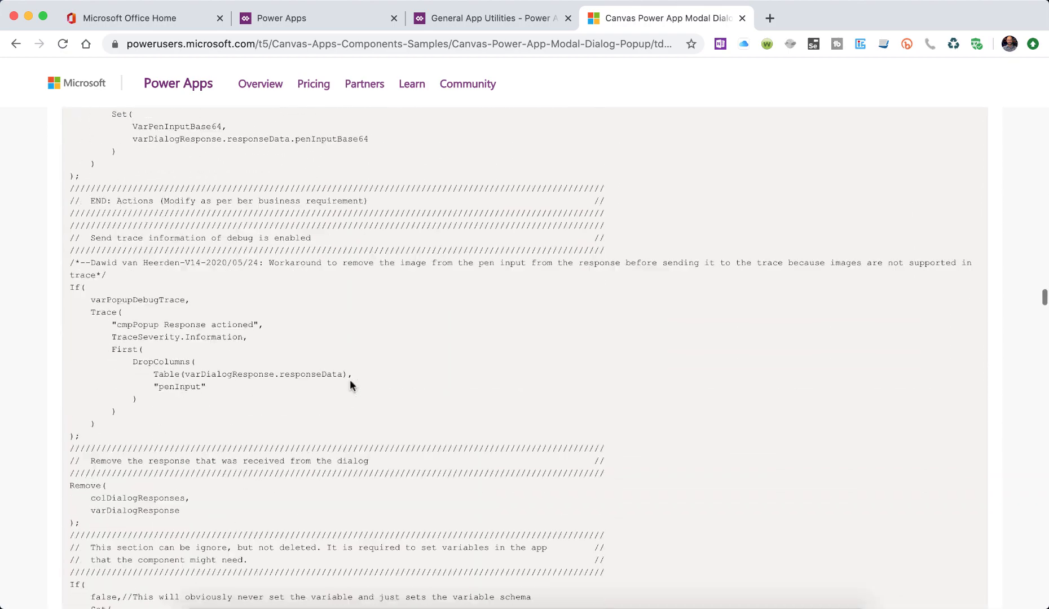
pyautogui.scroll(-20, 349, 385)
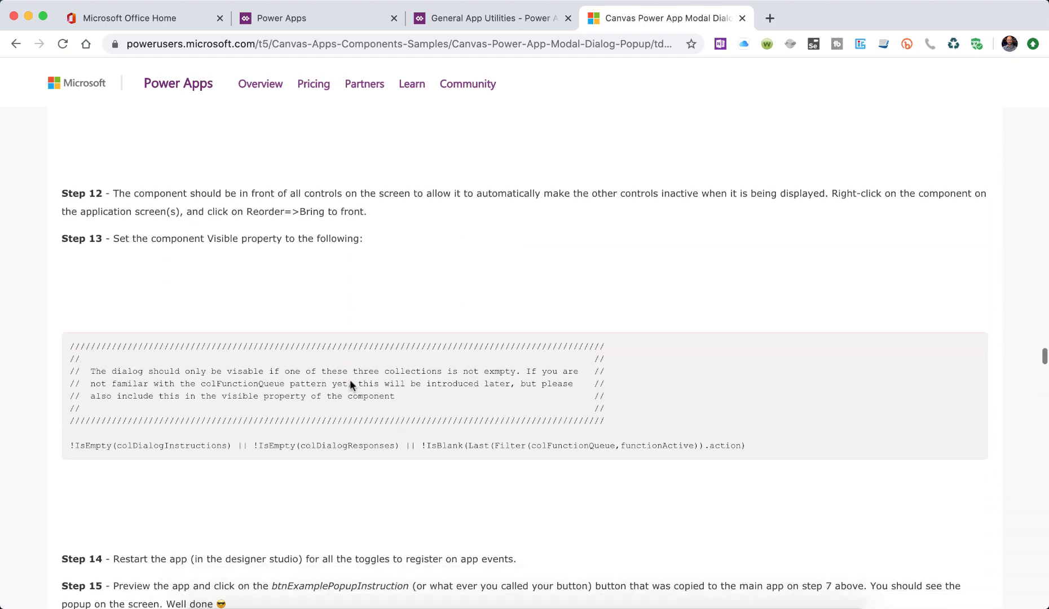
pyautogui.scroll(-20, 349, 384)
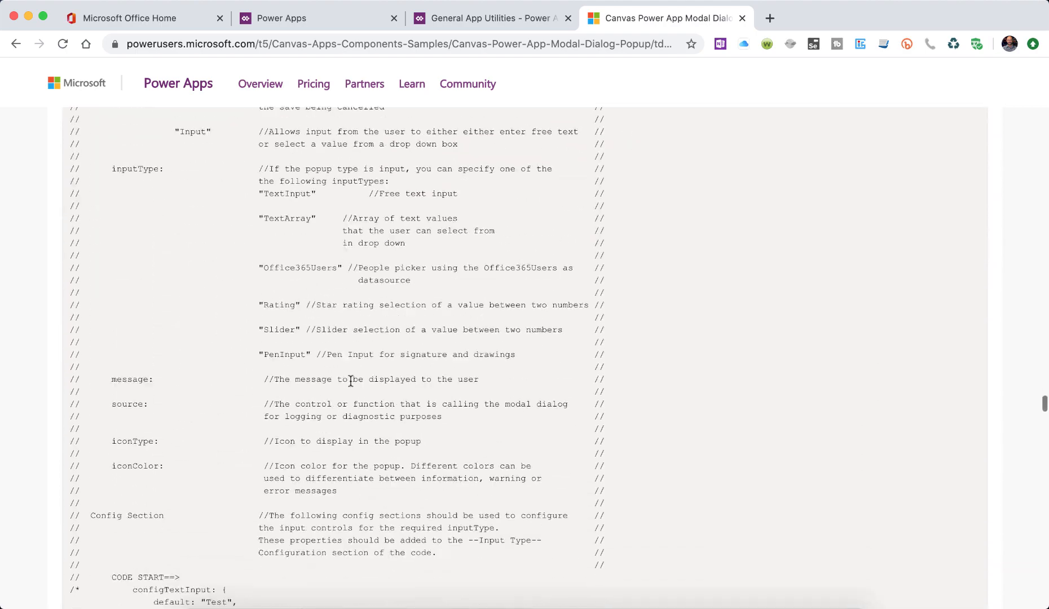
pyautogui.scroll(-20, 350, 381)
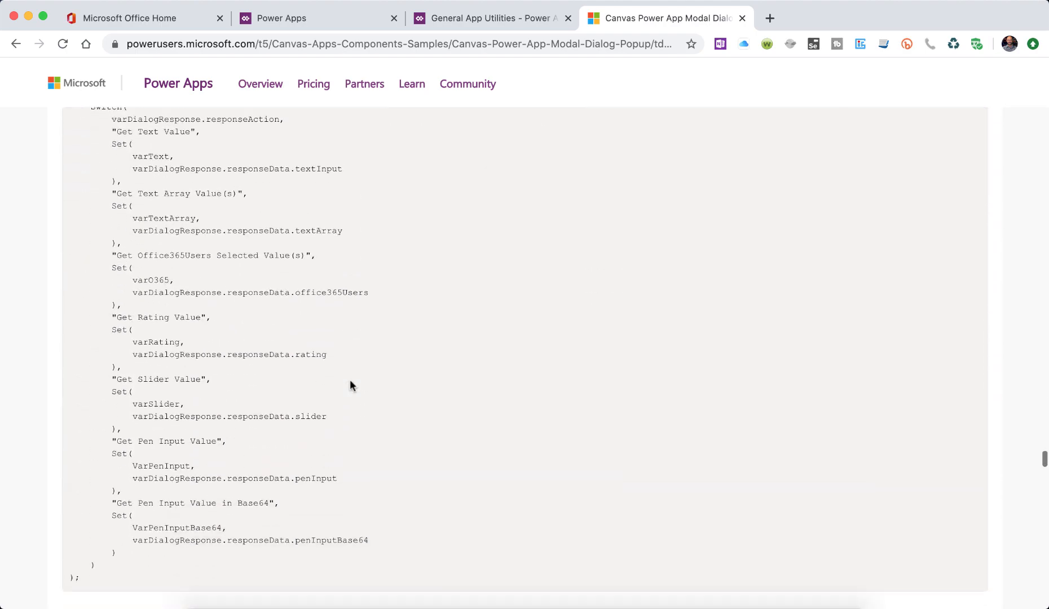
pyautogui.scroll(-15, 351, 386)
pyautogui.scroll(4, 350, 385)
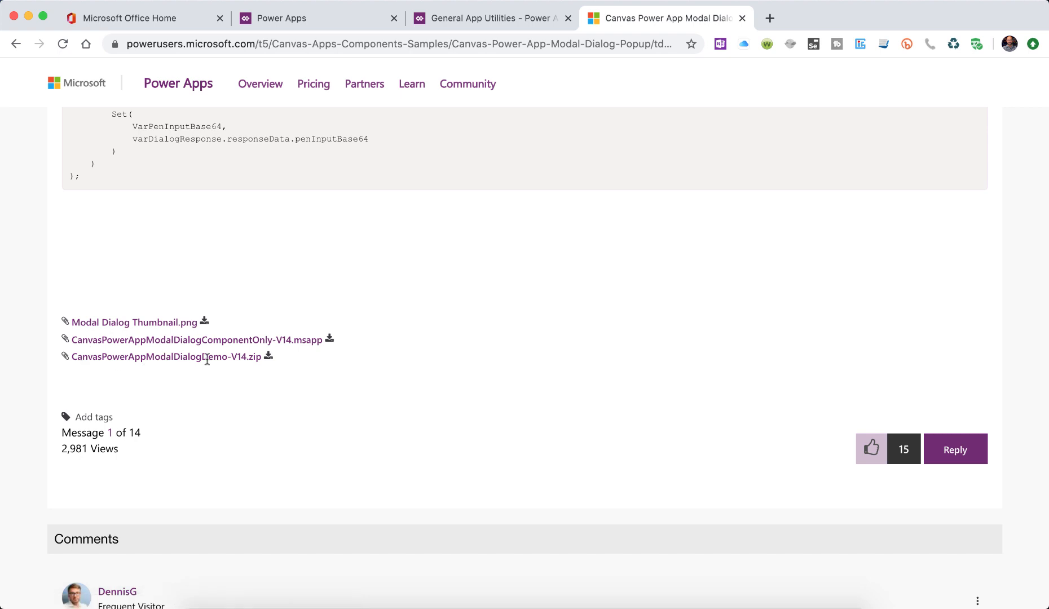
# Step: Try to download the CanvasPowerAppModalDialogDemo-V14.zip attachment into the ScratchPad folder
pyautogui.click(269, 357)
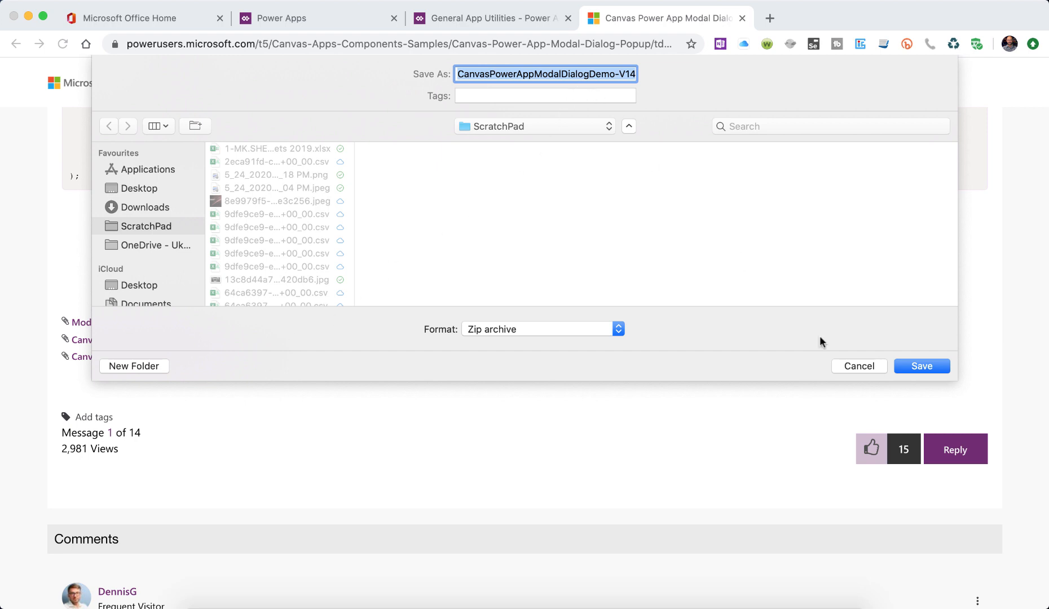
pyautogui.click(921, 366)
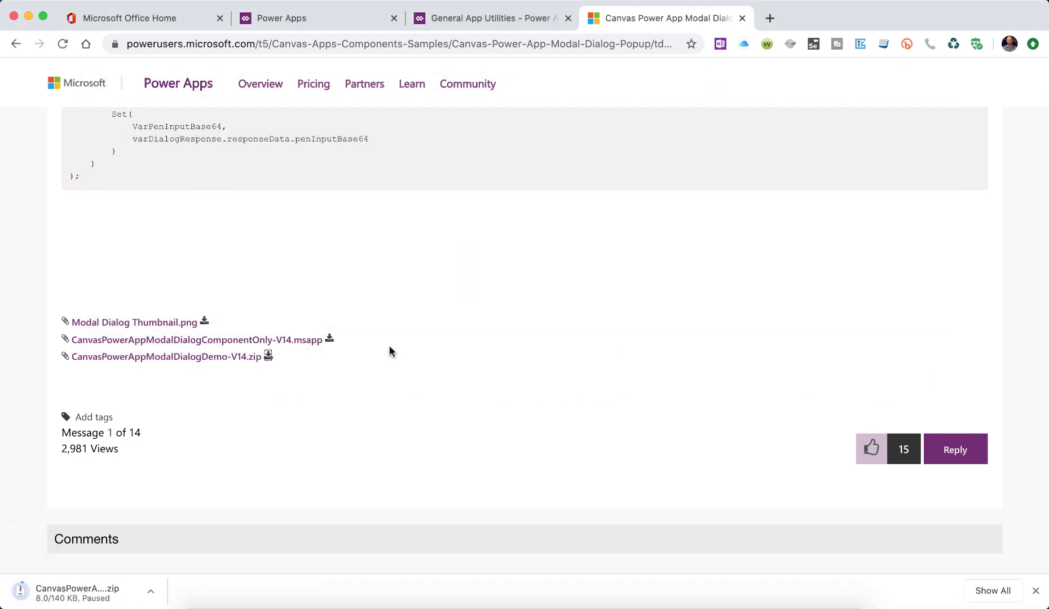
pyautogui.click(150, 591)
pyautogui.click(186, 558)
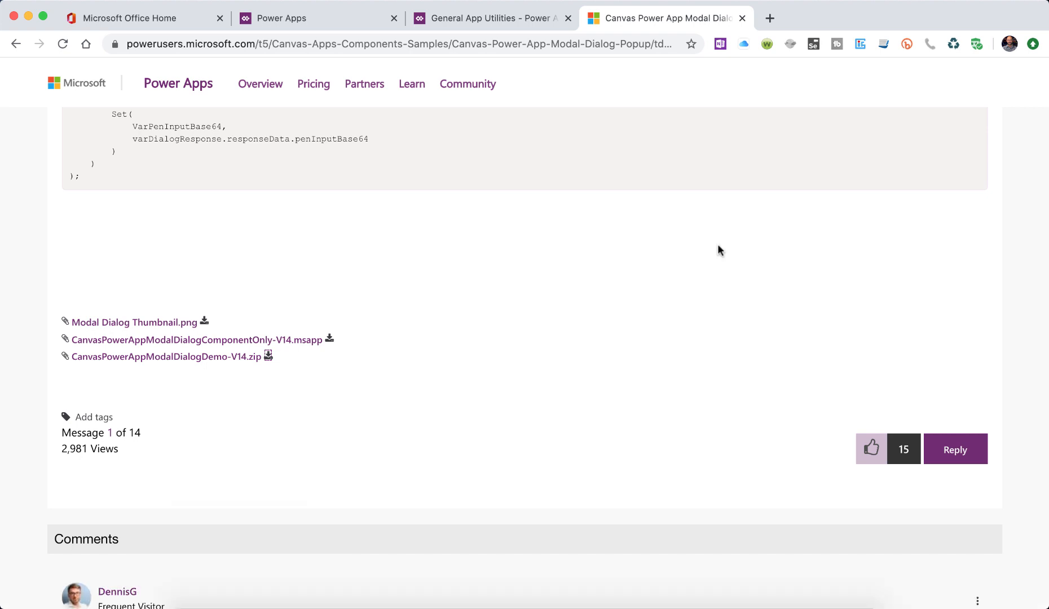
# Step: Switch to the Power Apps maker portal and upload the CanvasPowerAppModalDialogDemo-V14.zip package for a canvas app import
pyautogui.click(307, 26)
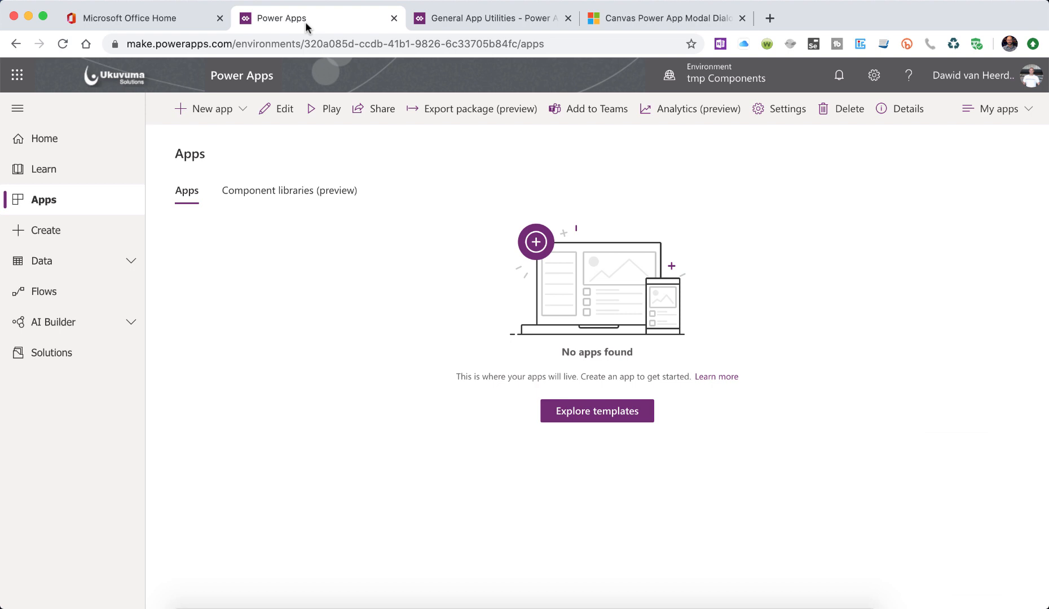
pyautogui.click(507, 22)
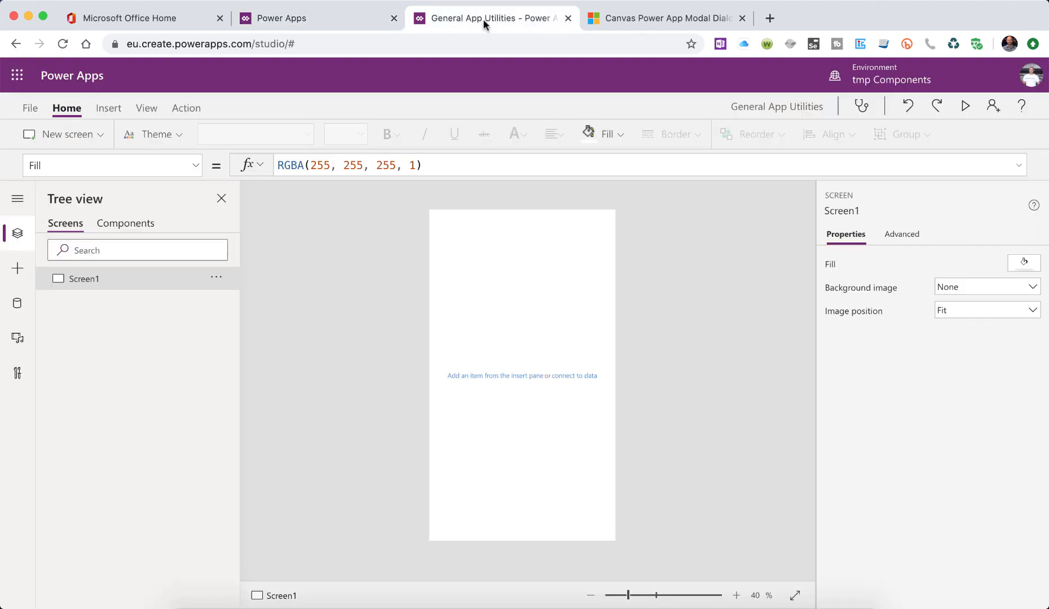
pyautogui.click(327, 22)
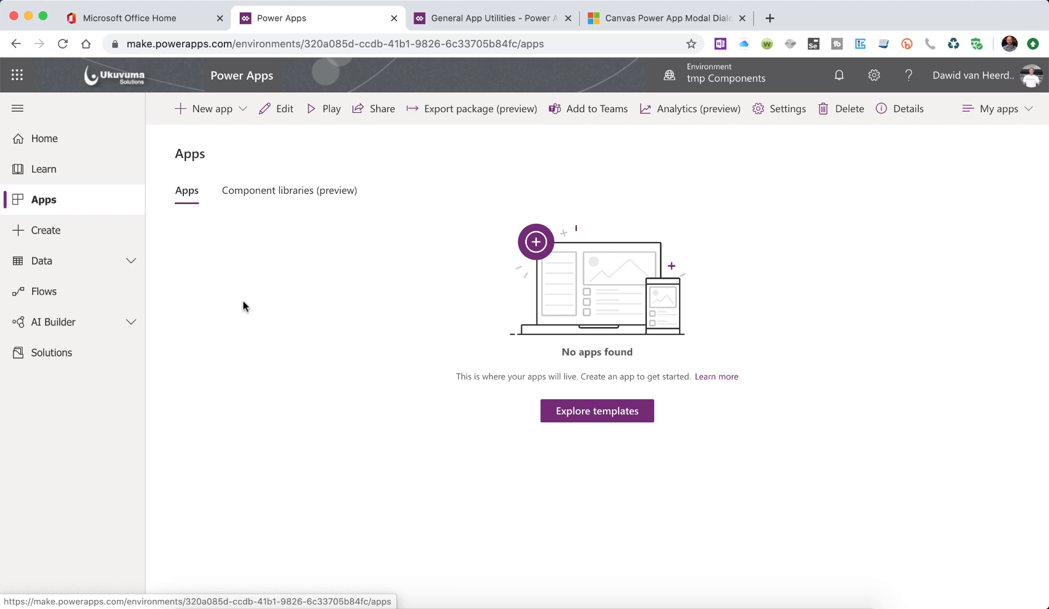
pyautogui.click(54, 144)
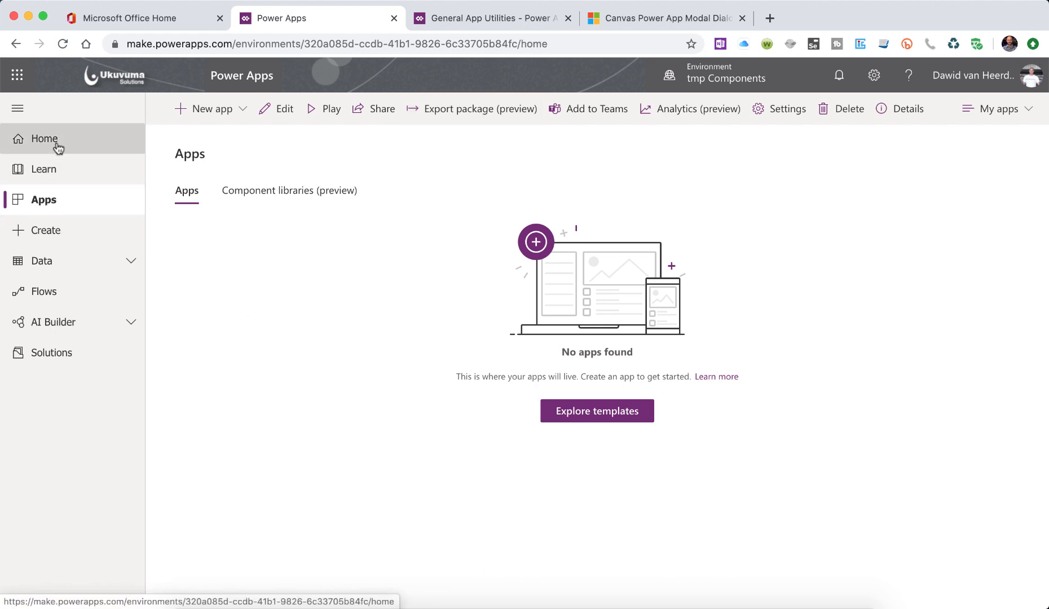
pyautogui.click(70, 205)
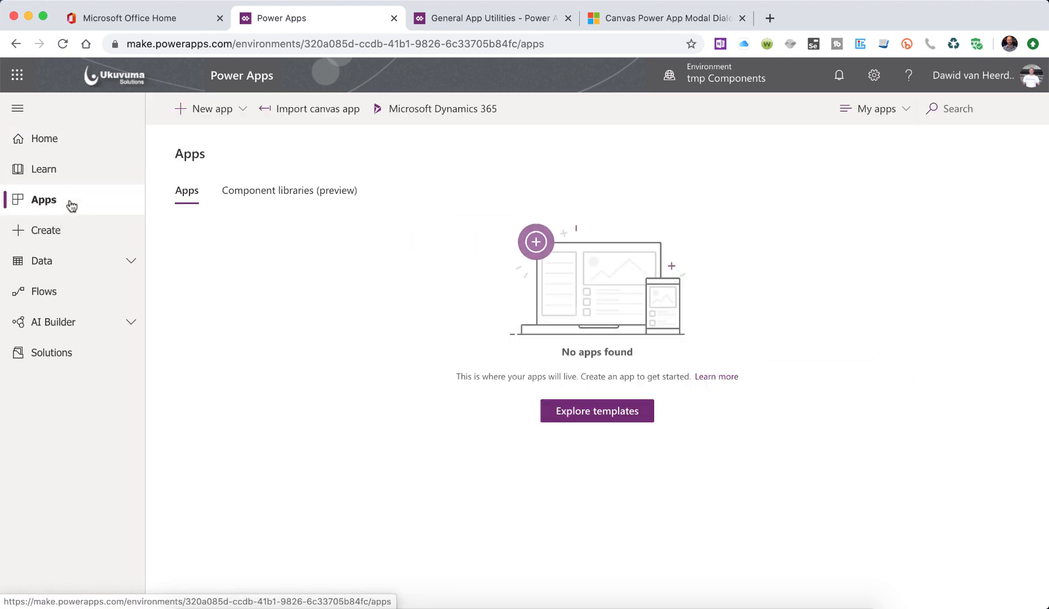
pyautogui.click(319, 113)
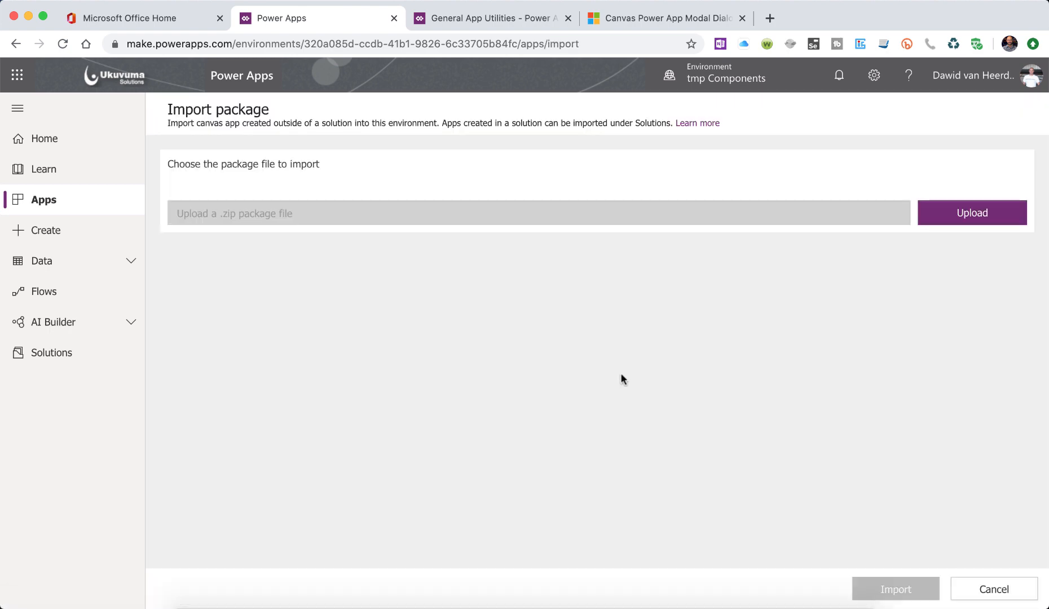
pyautogui.click(981, 217)
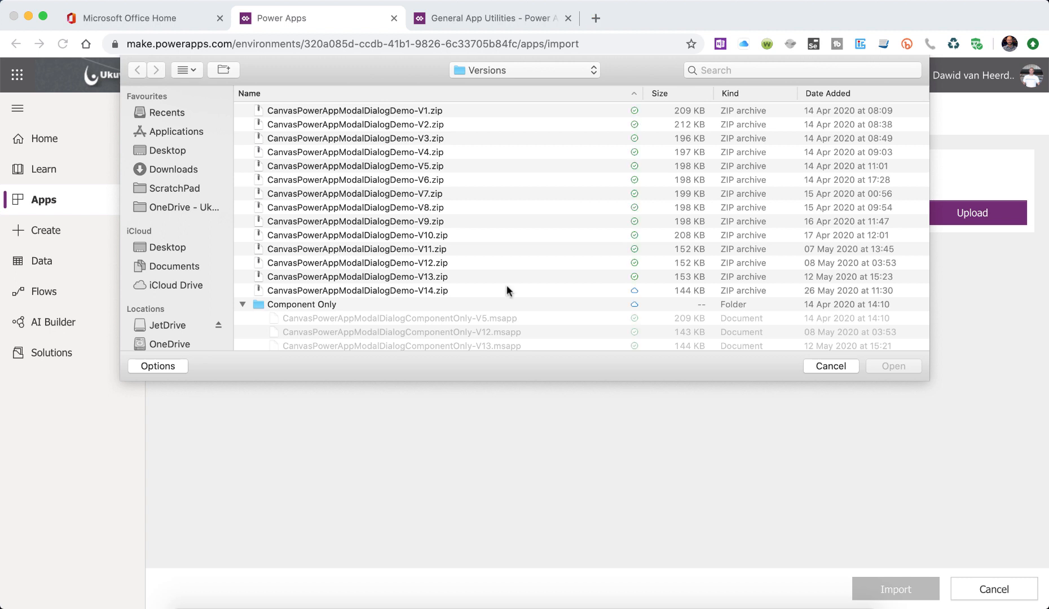
pyautogui.doubleClick(427, 290)
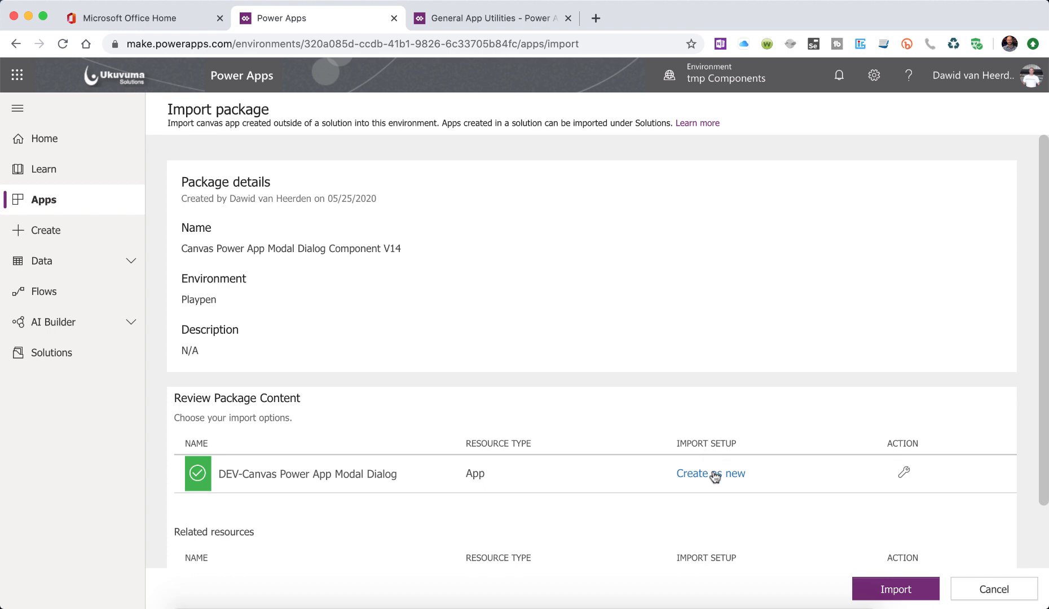
# Step: Import the package as a new app with the resource name DEV-Canvas Power App Modal Dialog V14
pyautogui.click(903, 474)
pyautogui.click(908, 335)
pyautogui.write('V14')
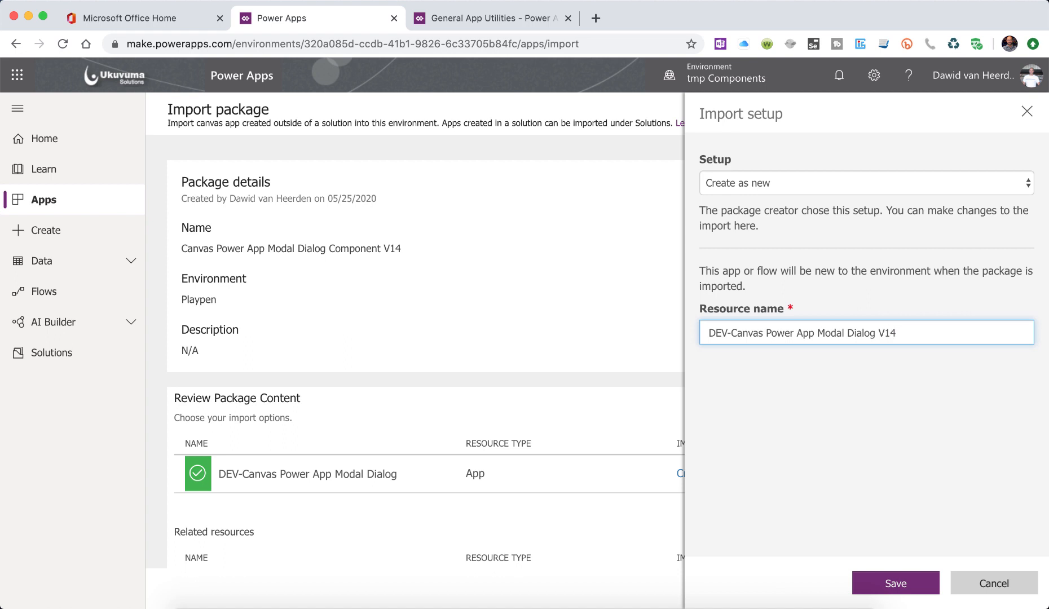
pyautogui.click(895, 585)
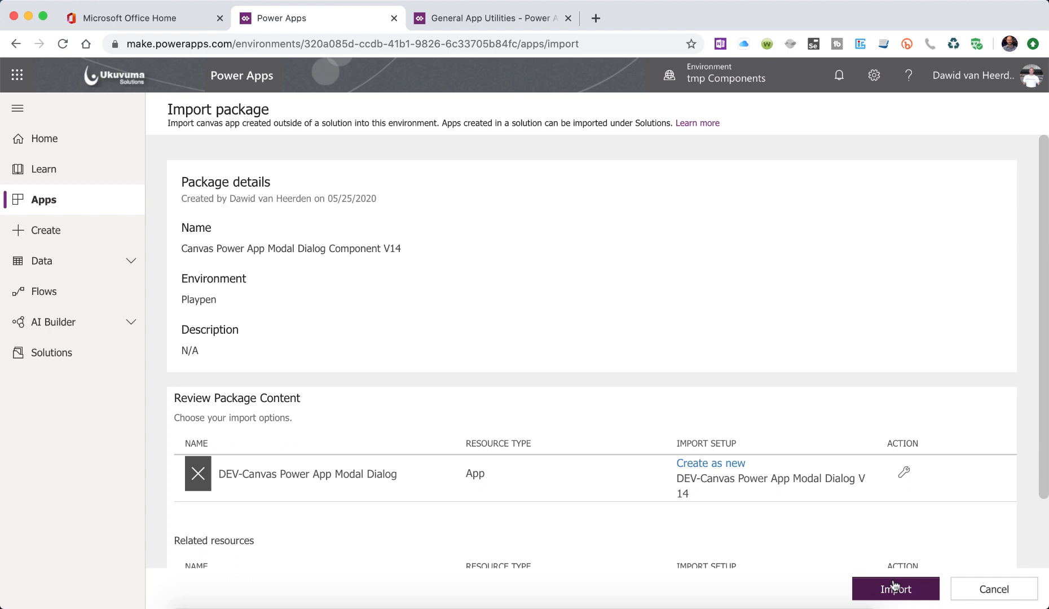
pyautogui.scroll(-3, 902, 523)
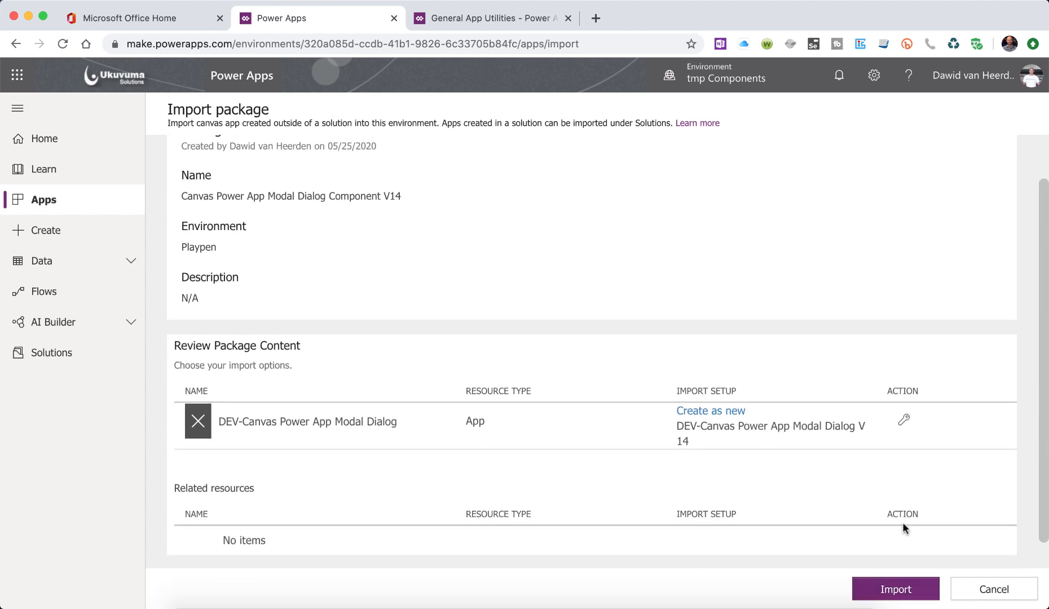
pyautogui.click(899, 587)
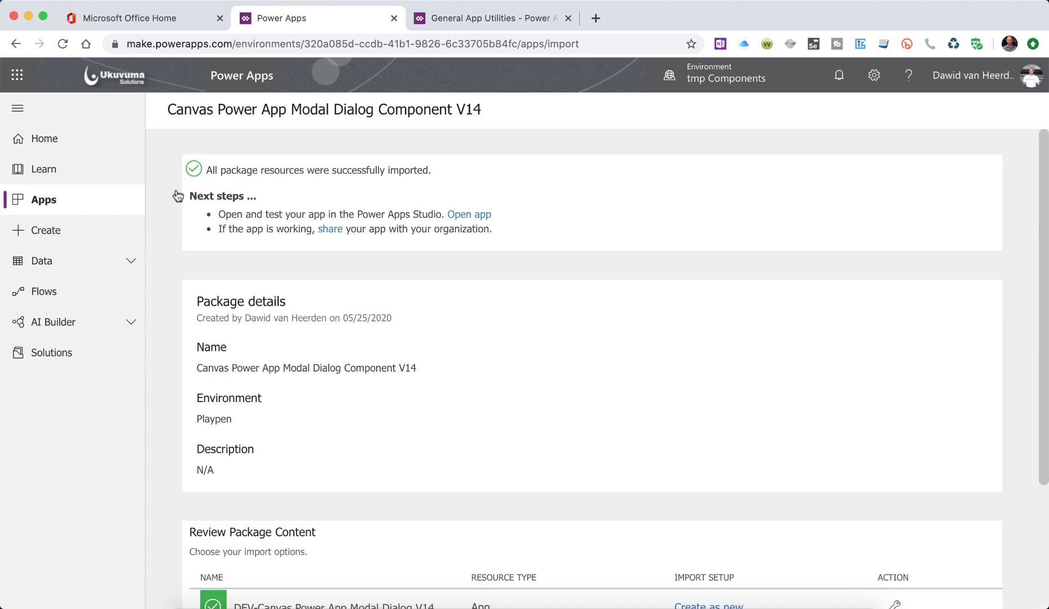
# Step: Play the imported DEV-Canvas Power App Modal Dialog V14 app, allowing Office 365 Users access, and examine the popup types on its demo screen
pyautogui.click(43, 202)
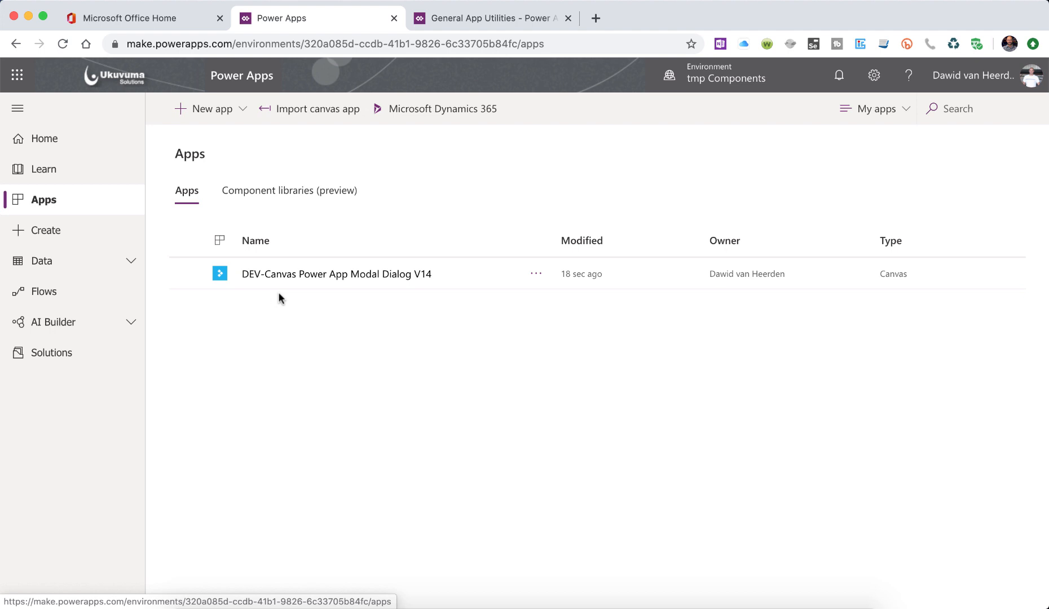
pyautogui.click(370, 275)
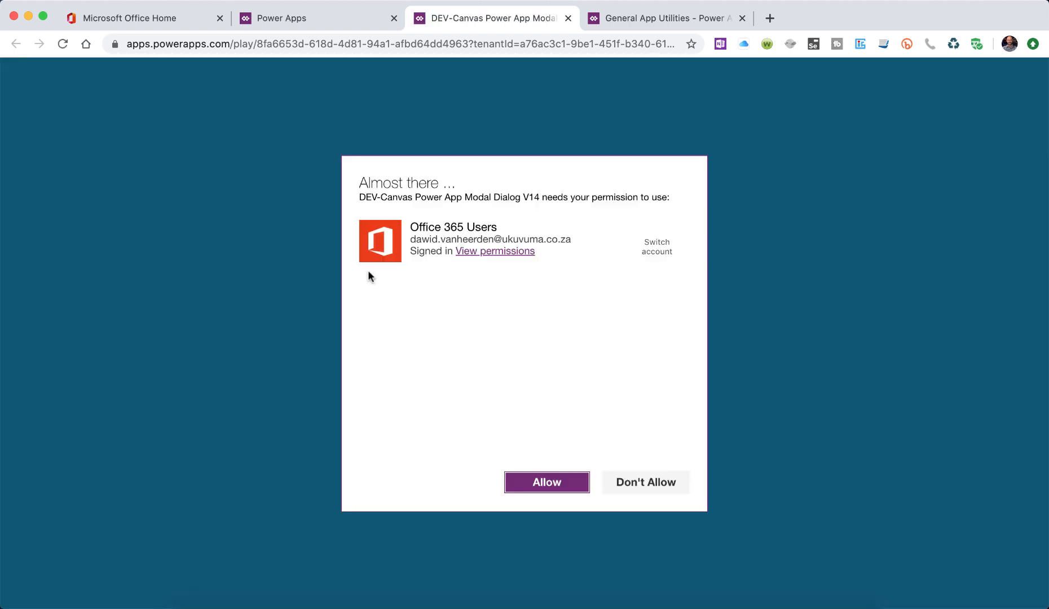
pyautogui.click(557, 484)
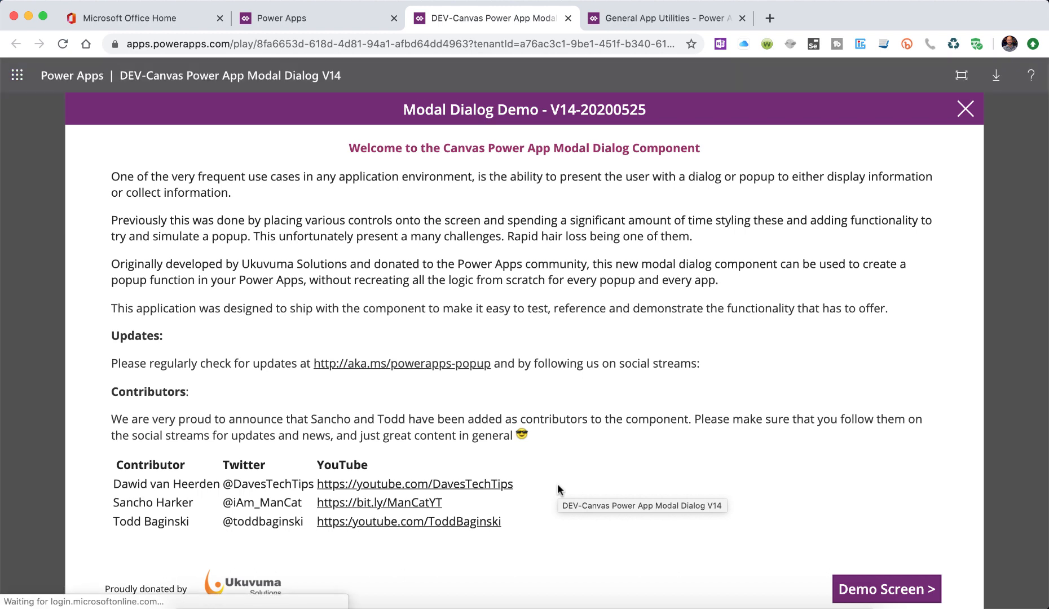
pyautogui.click(886, 590)
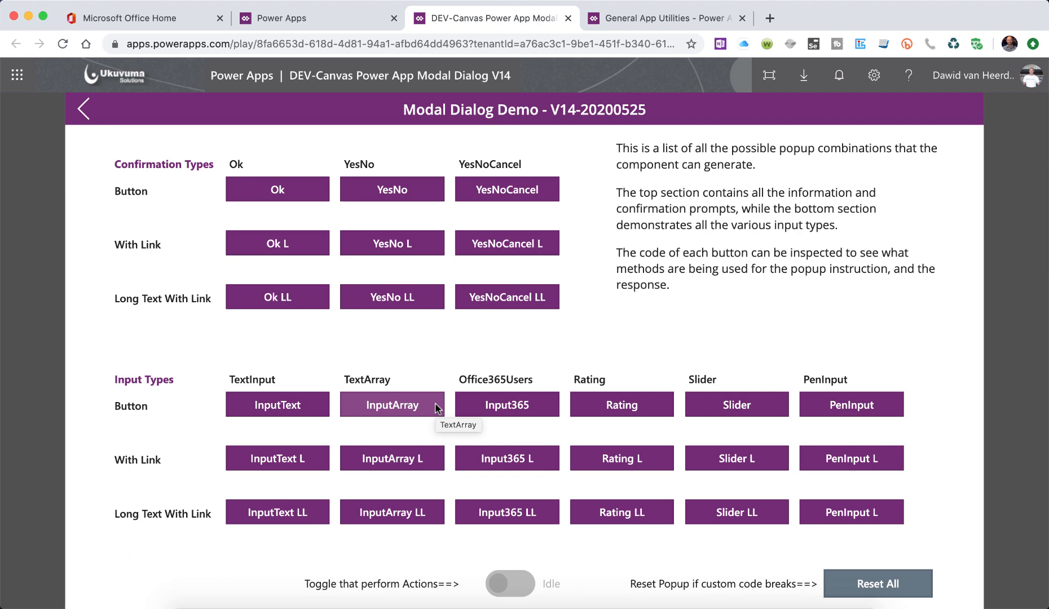
pyautogui.click(568, 19)
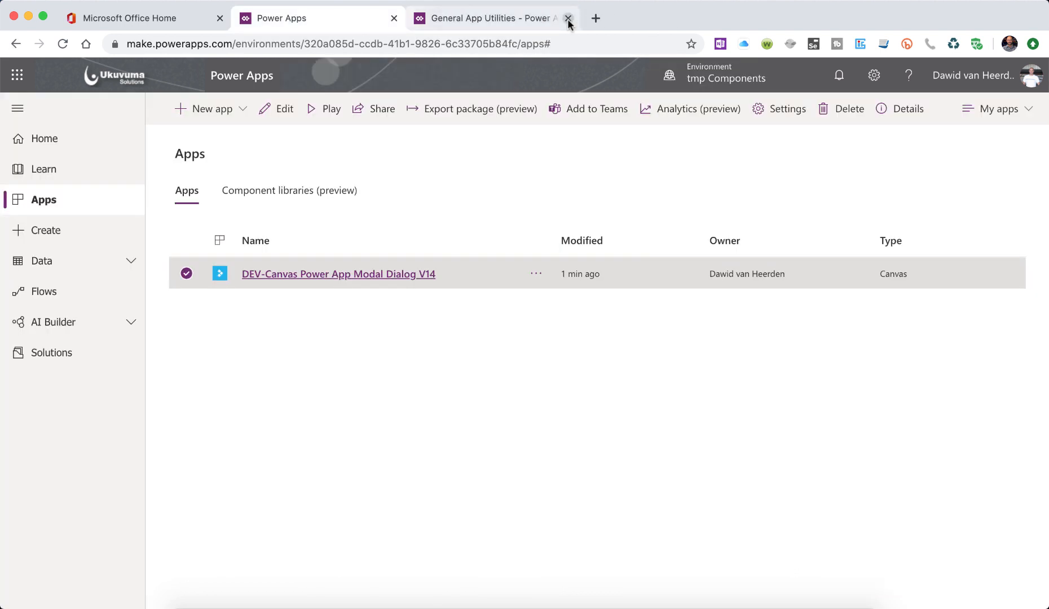
# Step: Import the components of the DEV-Canvas Power App Modal Dialog app into the General App Utilities library, allowing Office 365 Users access
pyautogui.click(509, 20)
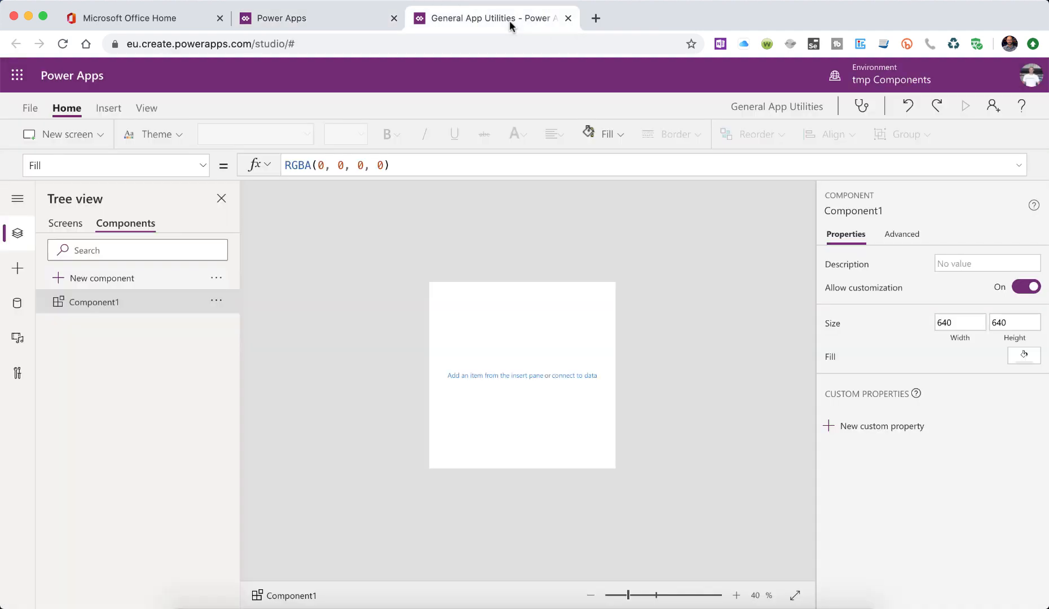
pyautogui.click(217, 279)
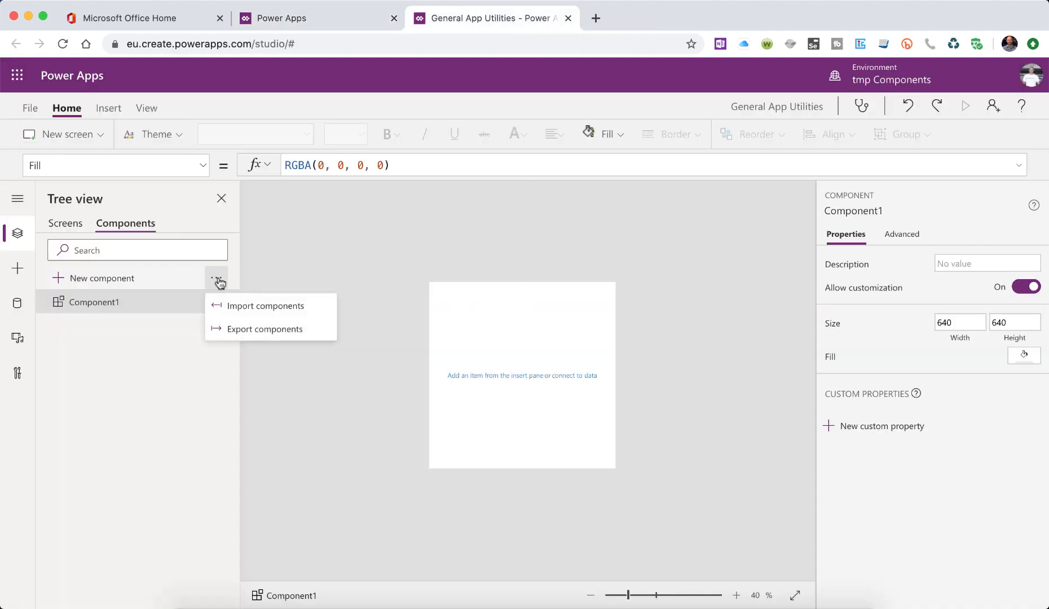
pyautogui.click(257, 313)
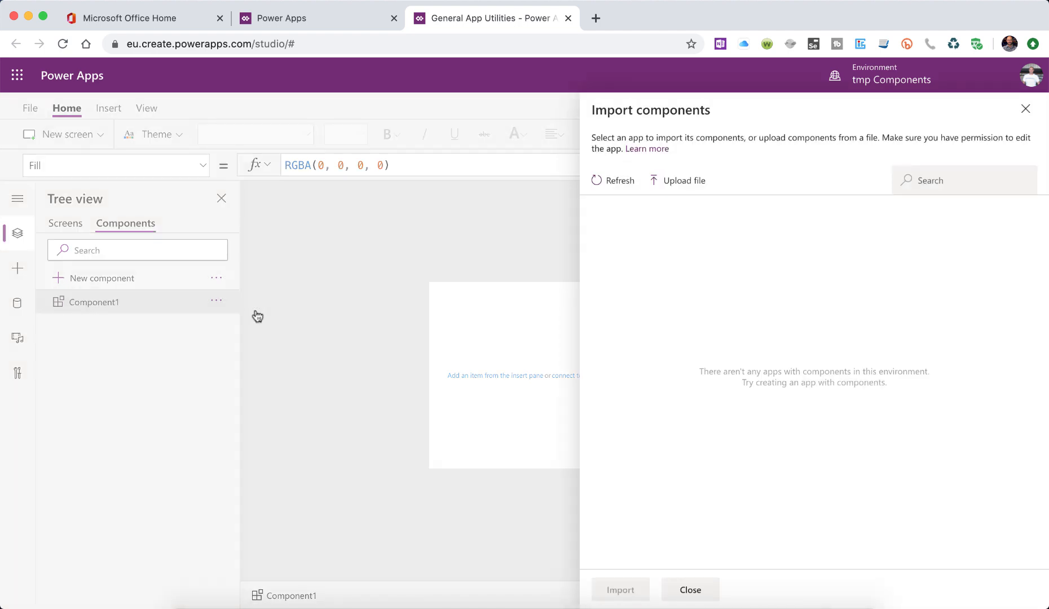
pyautogui.click(619, 183)
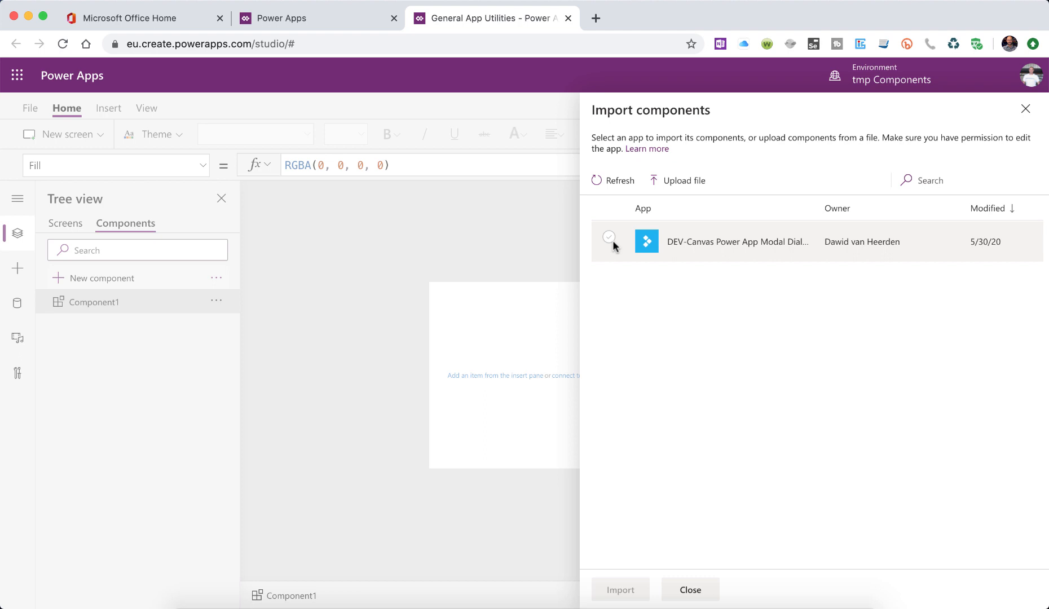
pyautogui.click(609, 238)
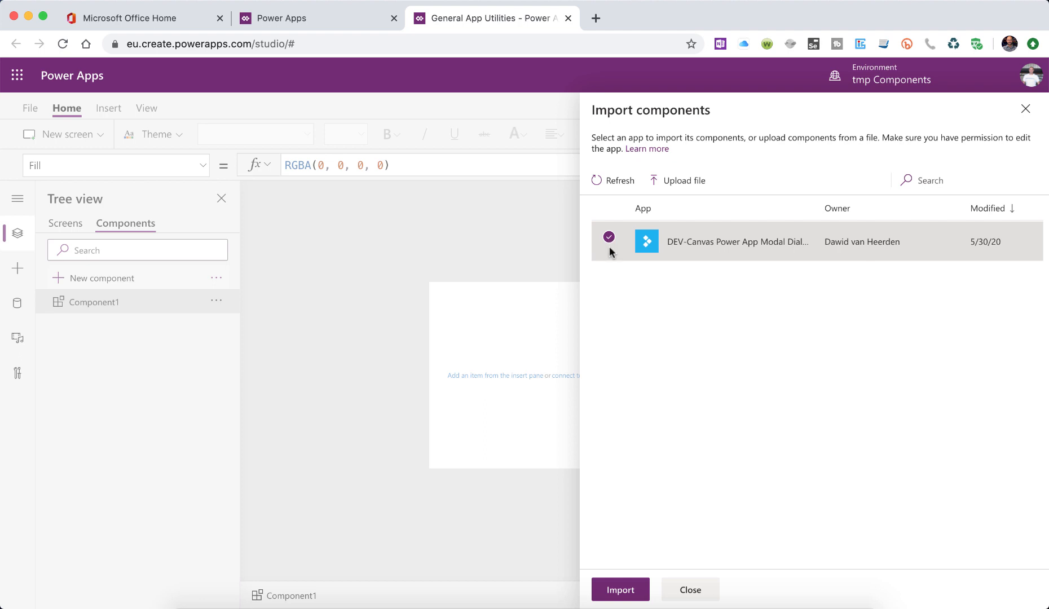
pyautogui.click(618, 590)
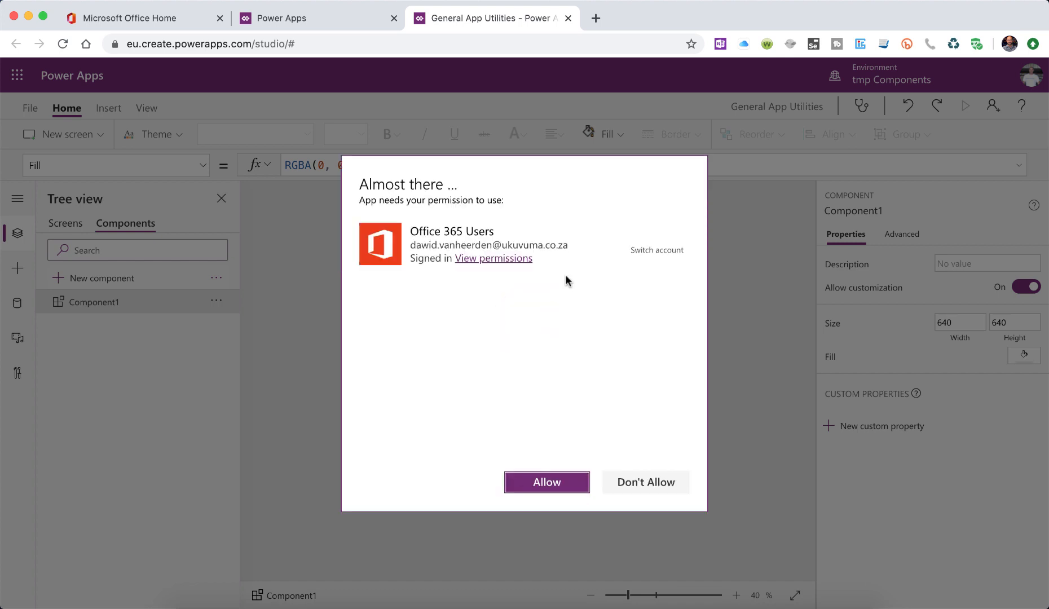
pyautogui.click(540, 484)
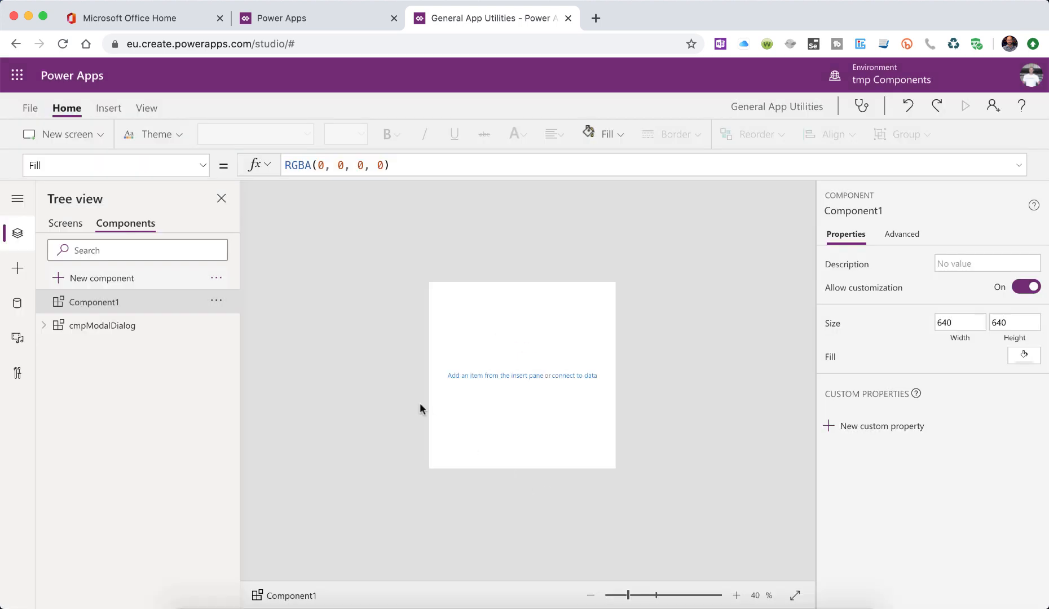
# Step: Delete the empty Component1 from the General App Utilities library
pyautogui.rightClick(122, 309)
pyautogui.click(172, 393)
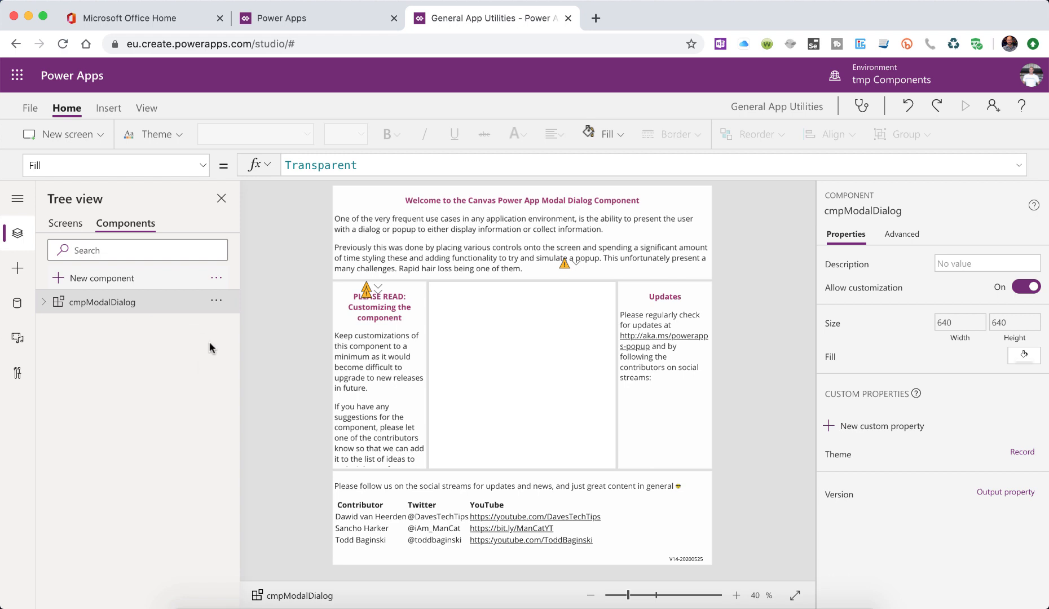
# Step: Save the component library to the cloud as General App Utilities and close it
pyautogui.click(30, 108)
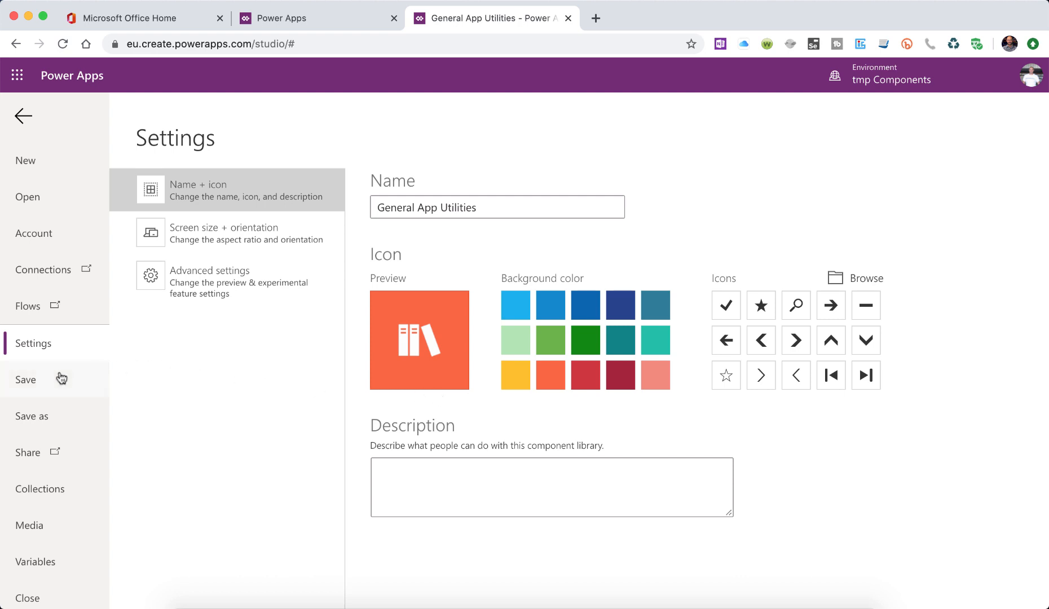
pyautogui.click(449, 475)
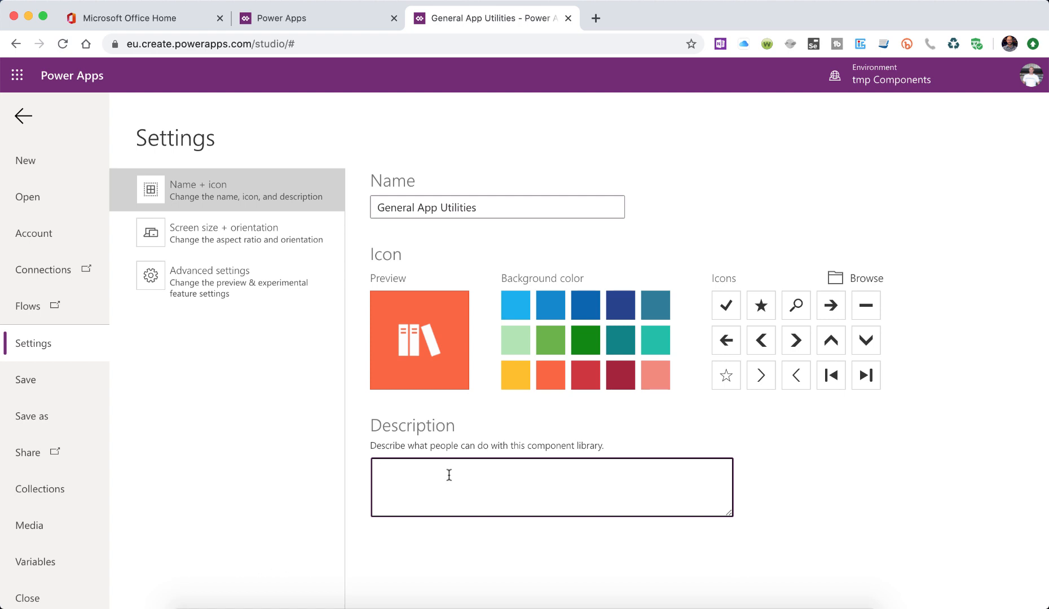
pyautogui.click(31, 392)
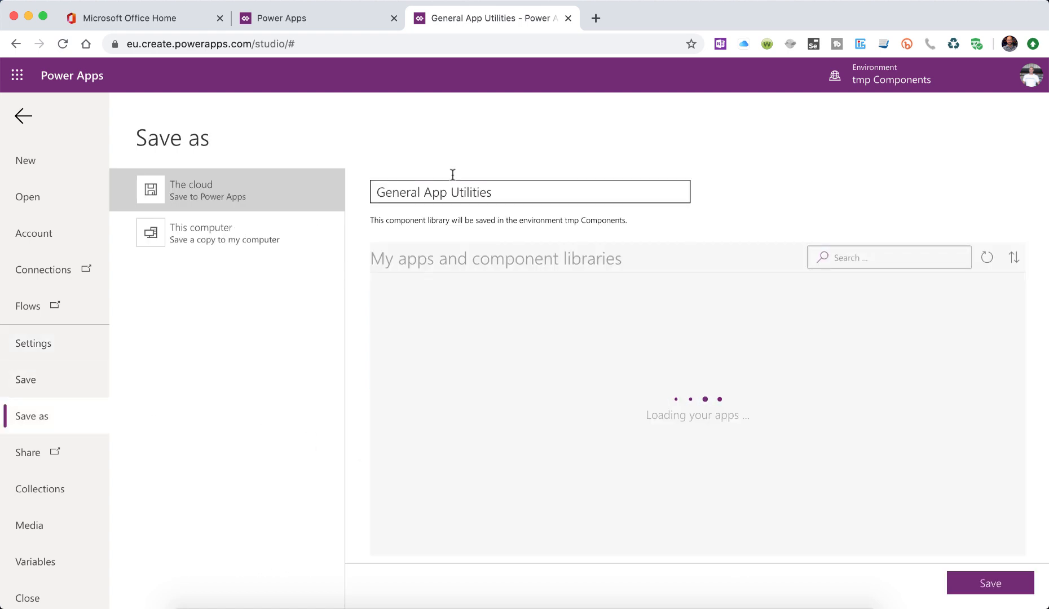
pyautogui.click(995, 587)
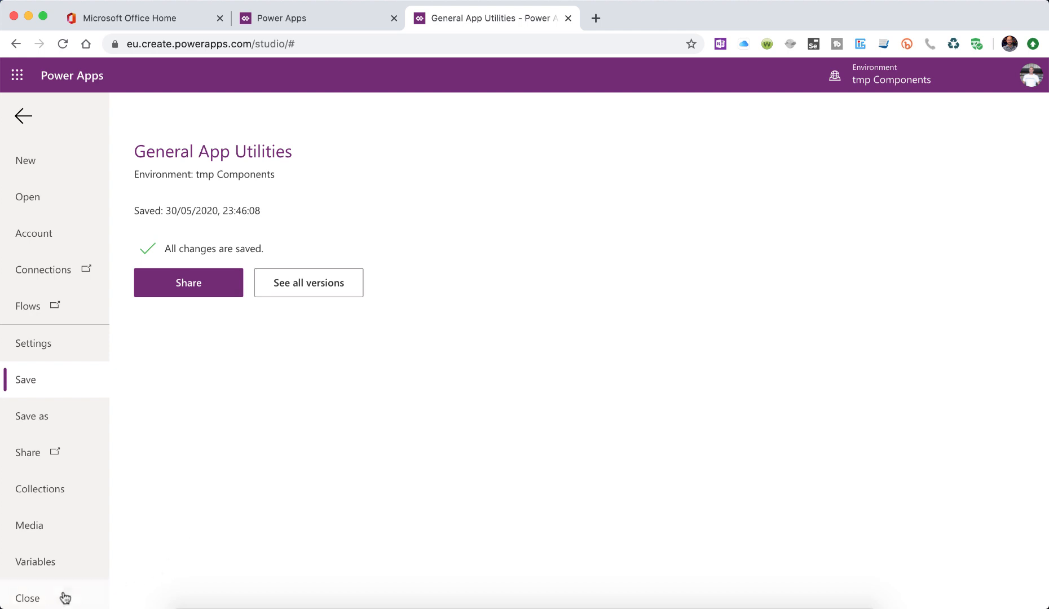
pyautogui.click(49, 597)
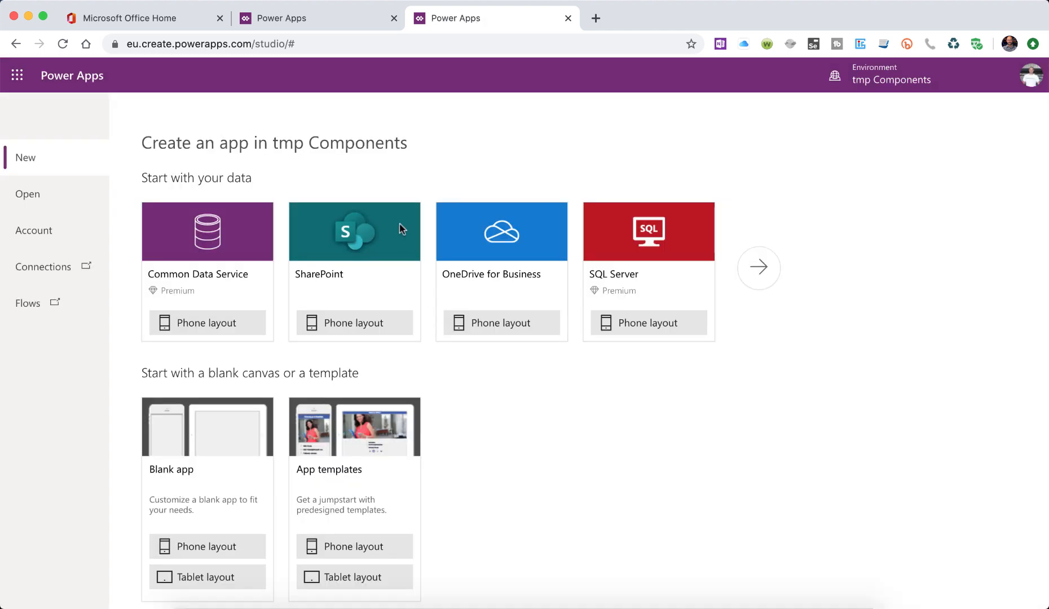
# Step: Create a blank canvas app with tablet layout from the maker portal and skip the welcome dialog
pyautogui.click(331, 21)
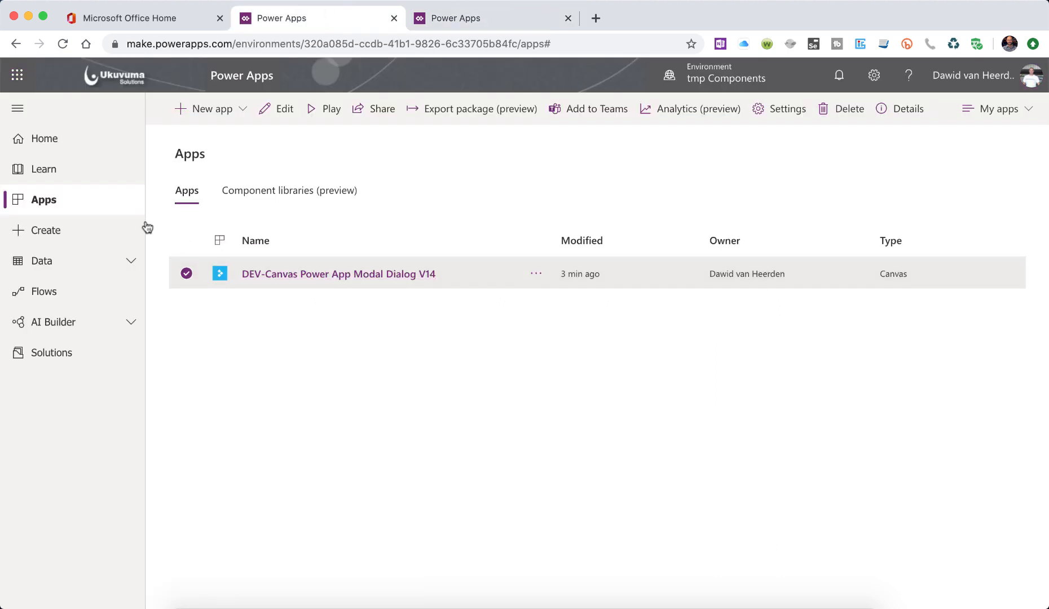
pyautogui.click(231, 121)
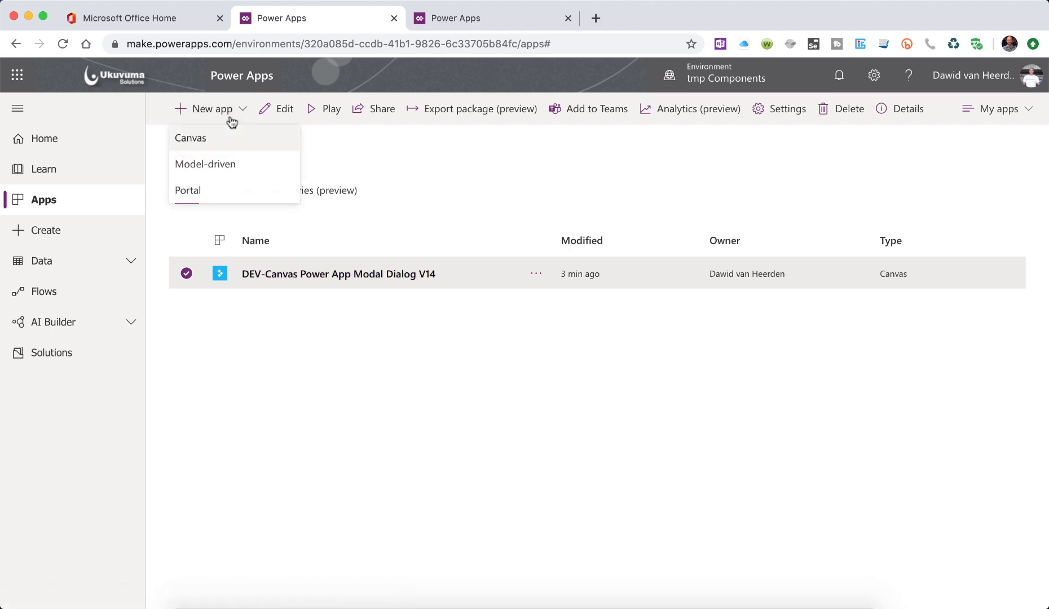
pyautogui.click(204, 138)
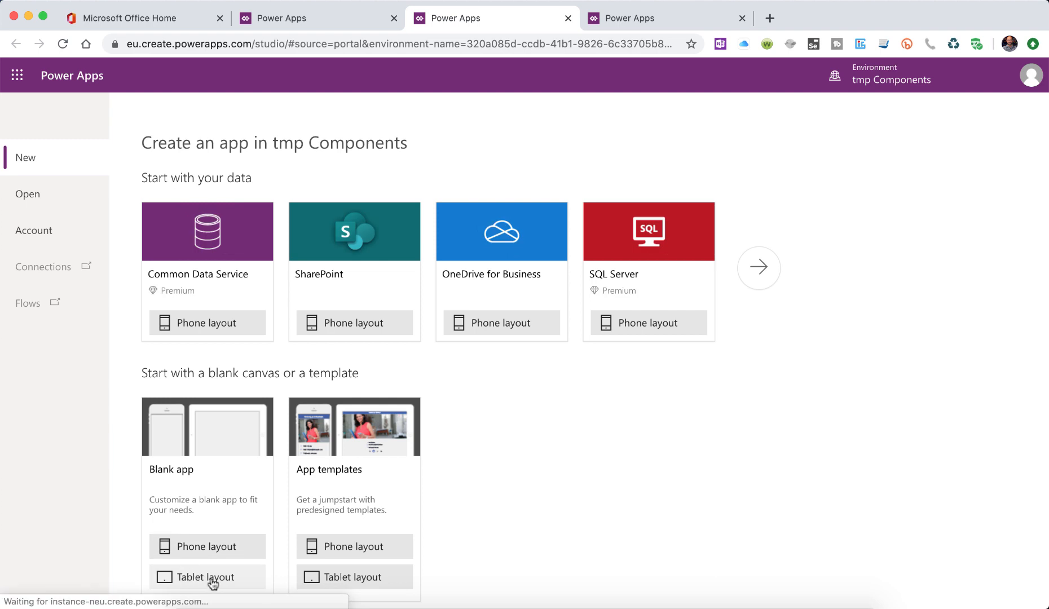
pyautogui.click(211, 578)
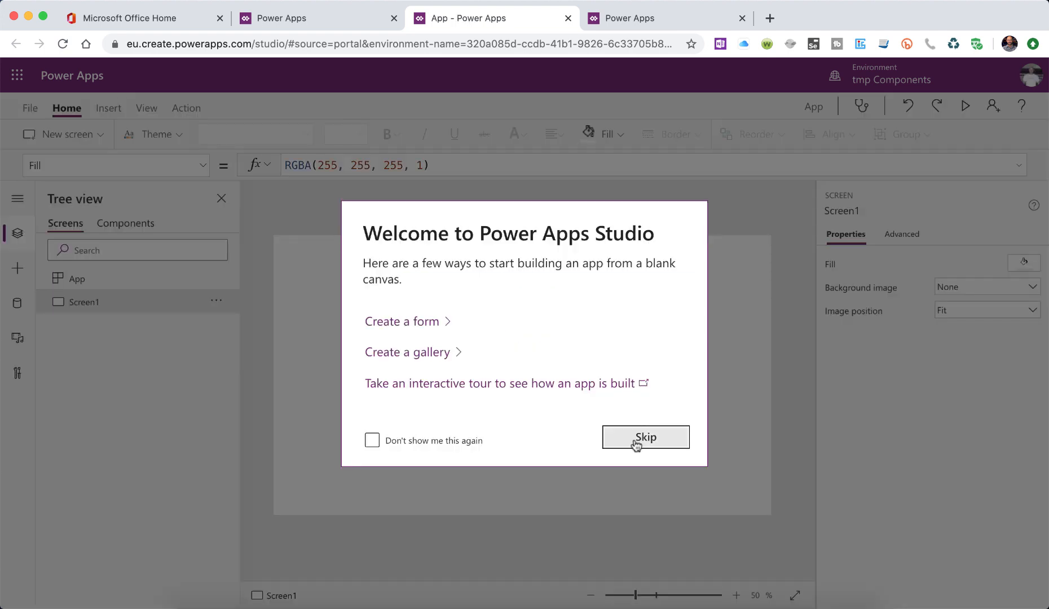
pyautogui.click(637, 444)
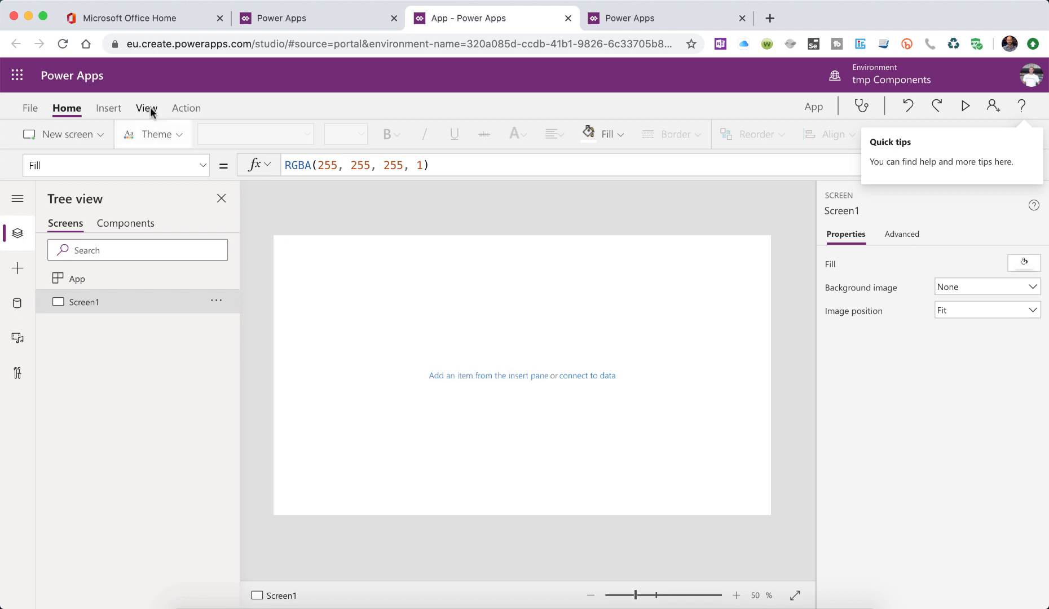
pyautogui.click(109, 108)
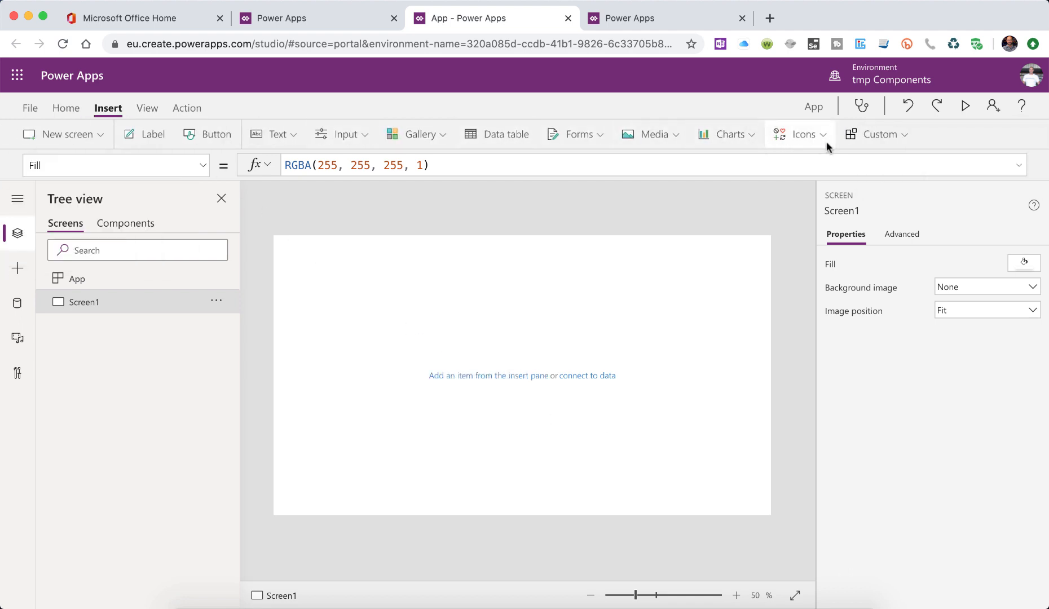
pyautogui.click(881, 140)
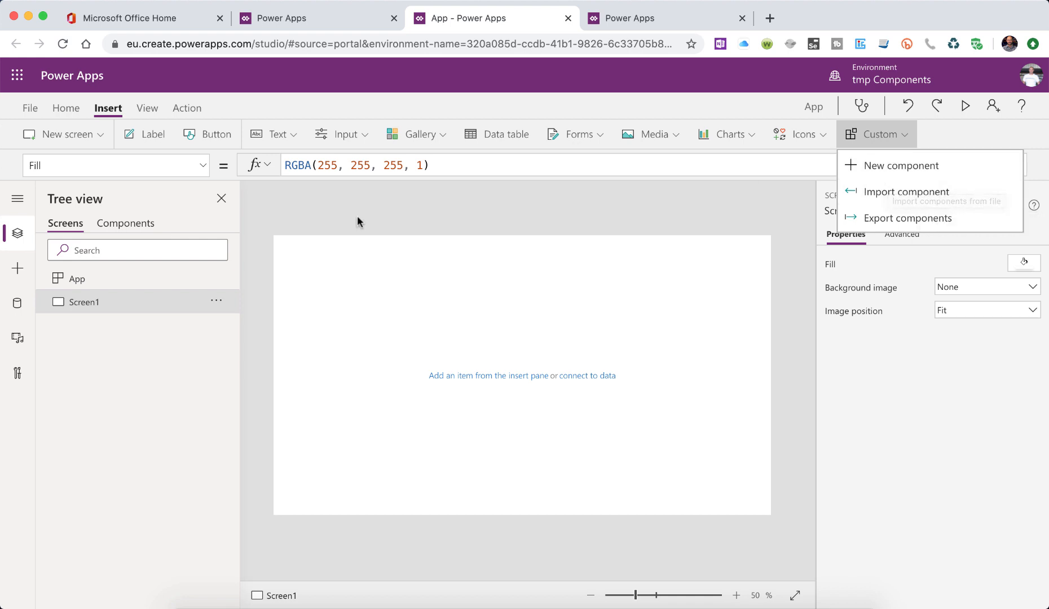
pyautogui.click(124, 224)
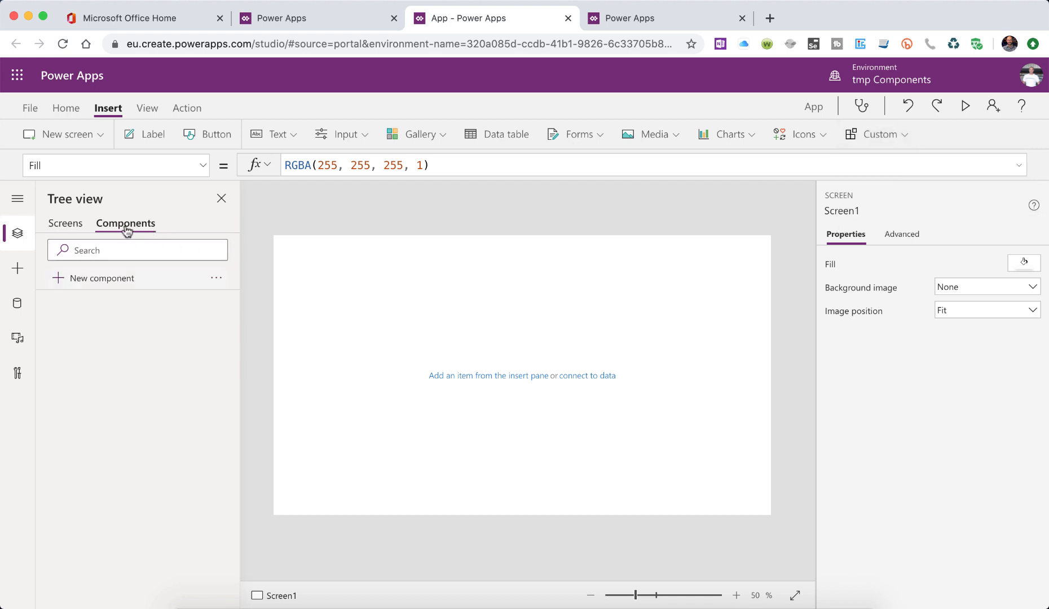
pyautogui.click(215, 279)
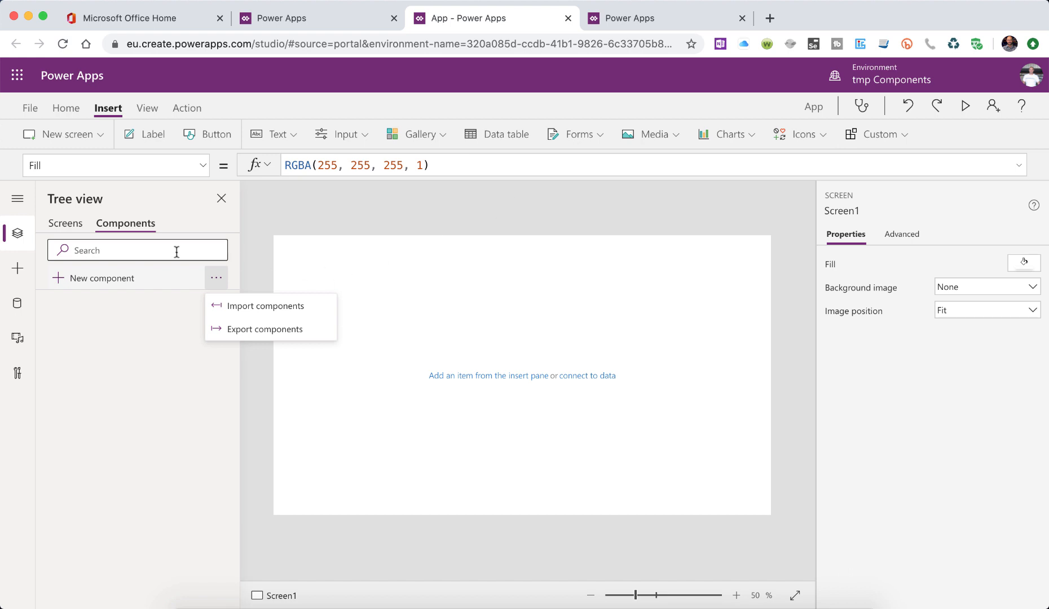
# Step: Import the cmpModalDialog component from the General App Utilities library into the app, refreshing the list of available libraries
pyautogui.click(22, 275)
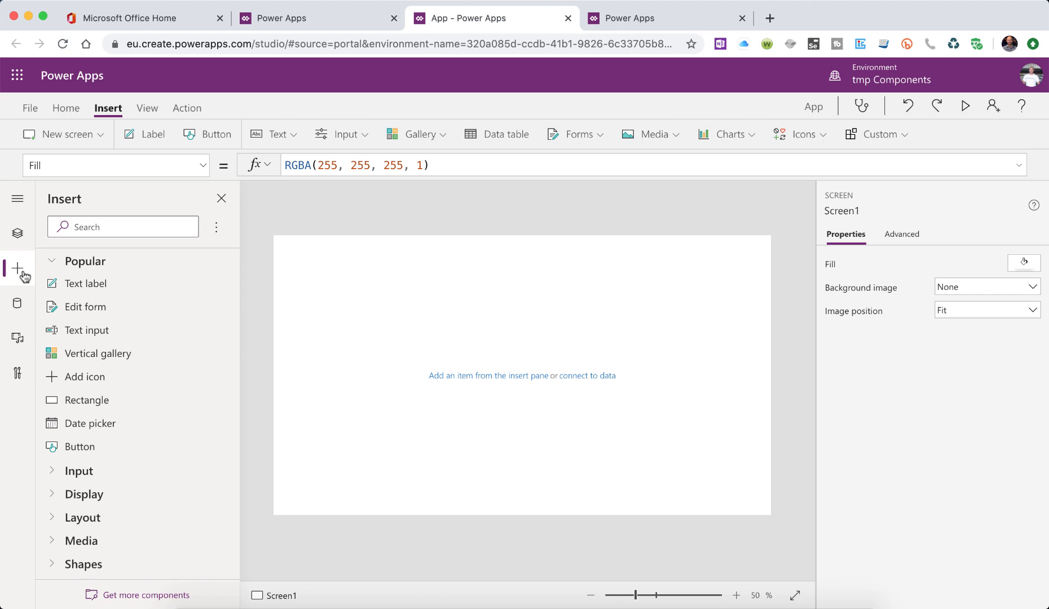
pyautogui.click(22, 275)
pyautogui.click(22, 275)
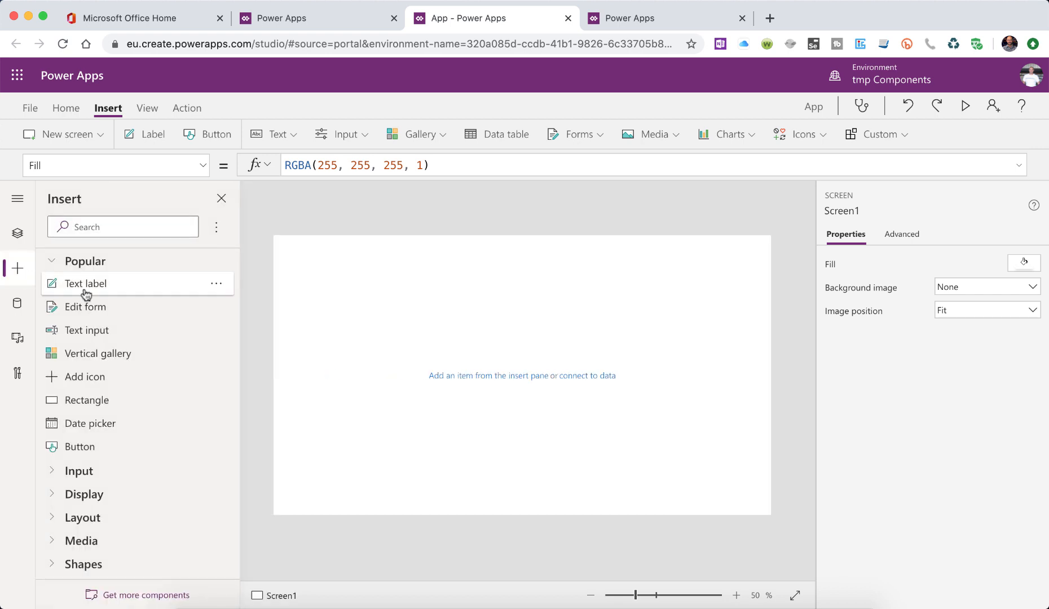
pyautogui.click(150, 600)
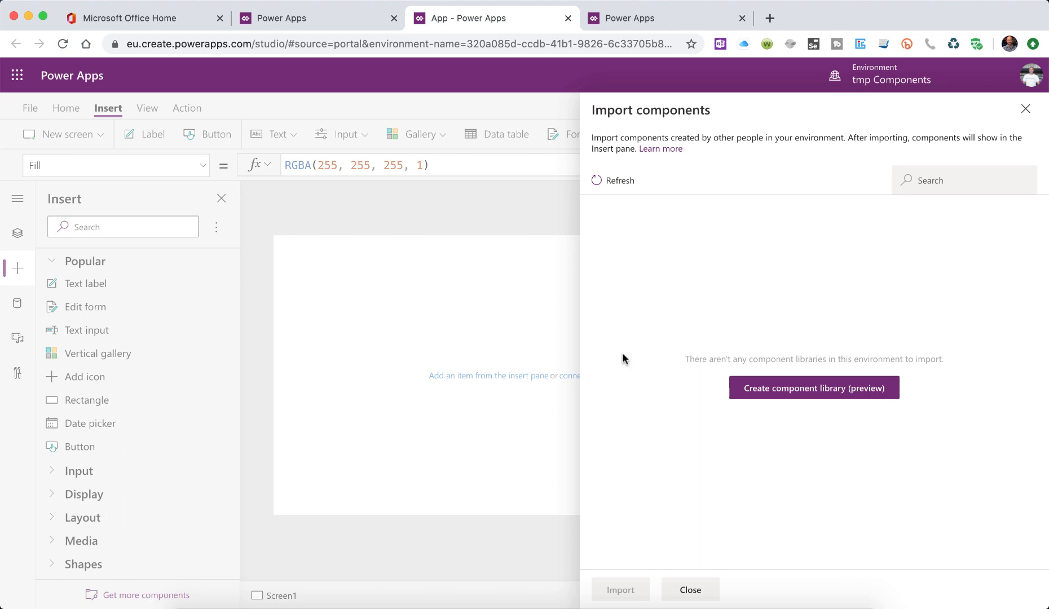
pyautogui.click(619, 181)
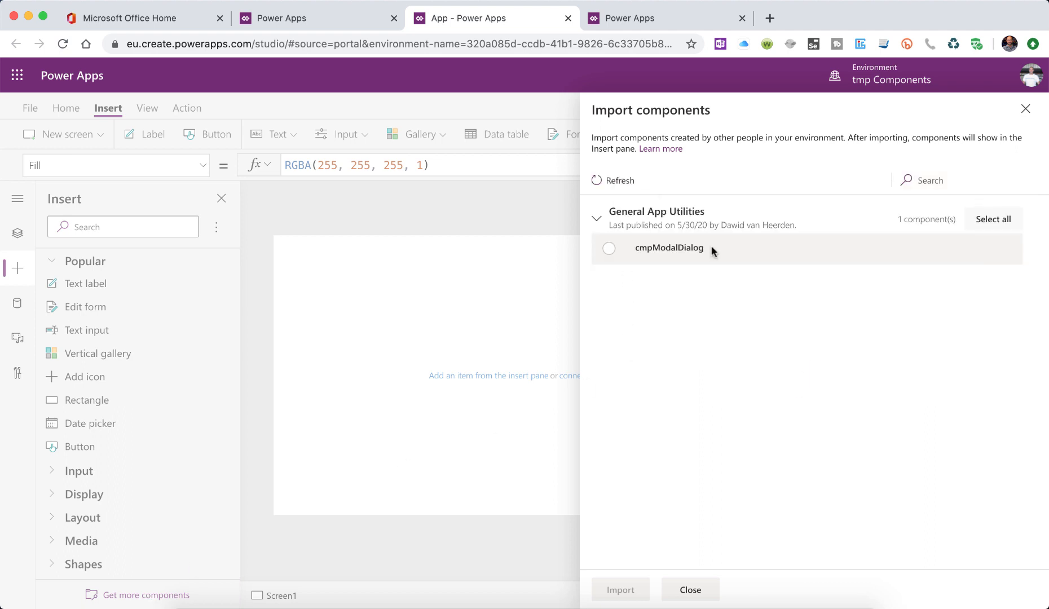
pyautogui.click(597, 220)
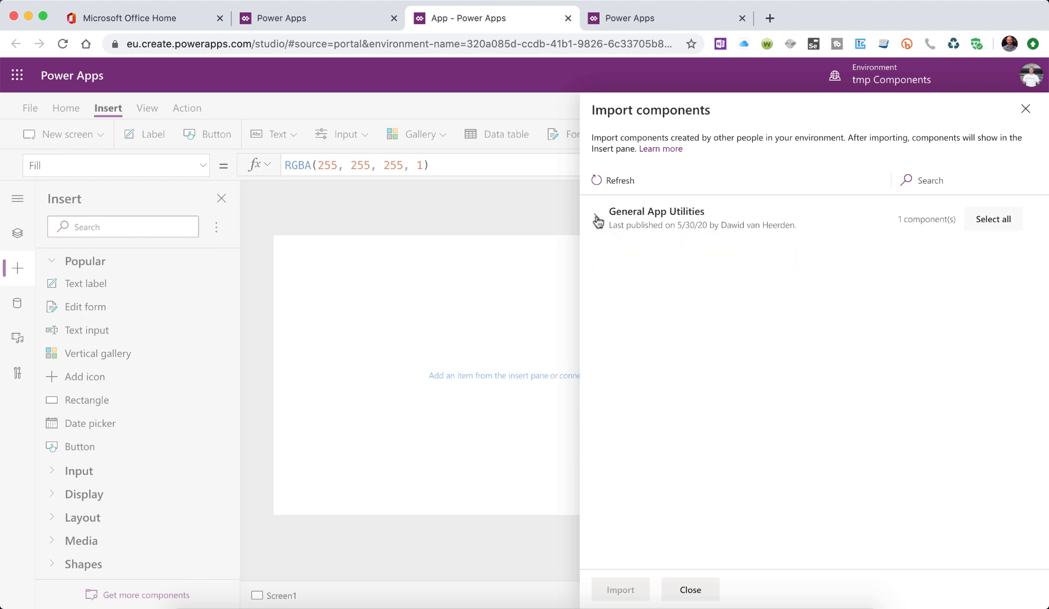
pyautogui.click(597, 221)
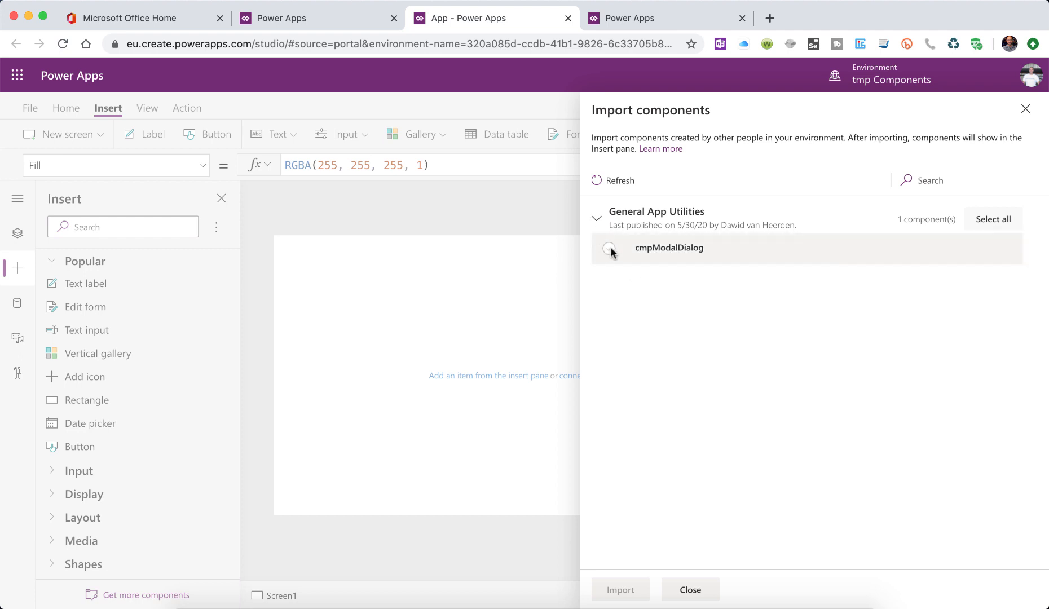
pyautogui.click(609, 249)
pyautogui.click(621, 596)
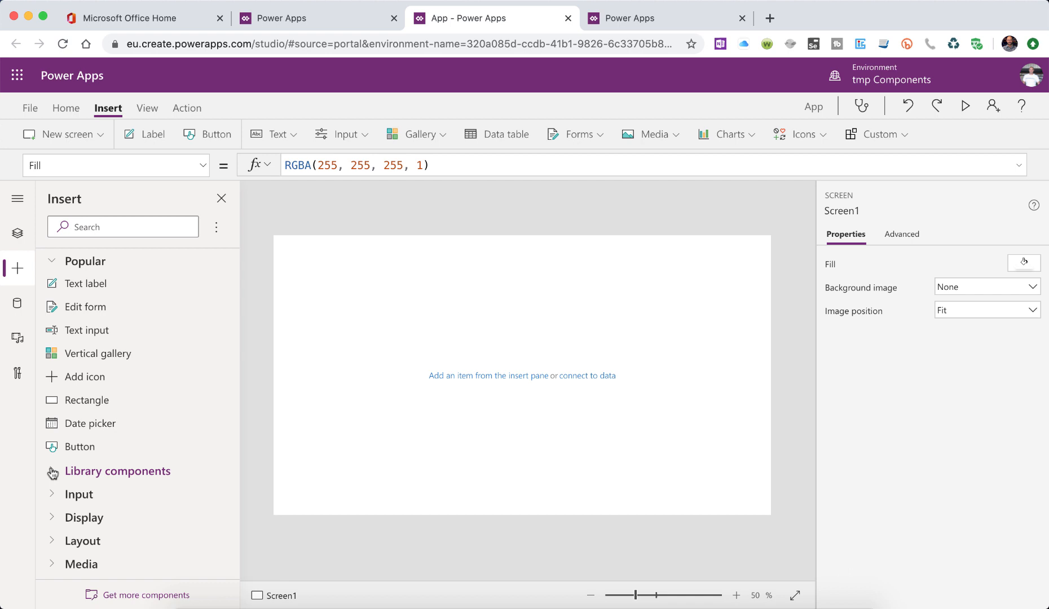
# Step: Insert the cmpModalDialog library component onto Screen1 and inspect the app's screen and component trees
pyautogui.click(53, 472)
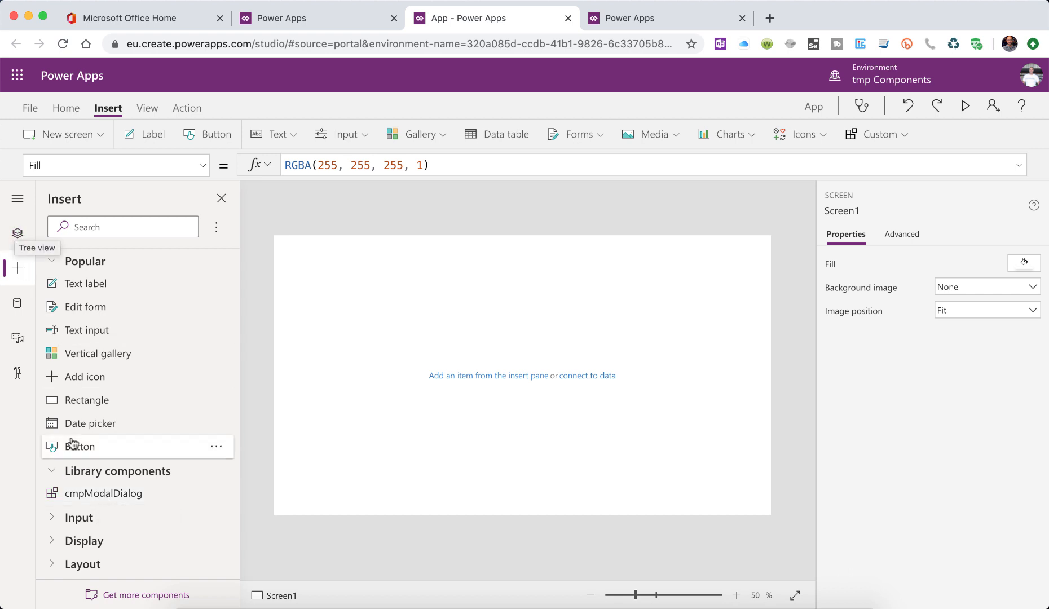
pyautogui.click(127, 495)
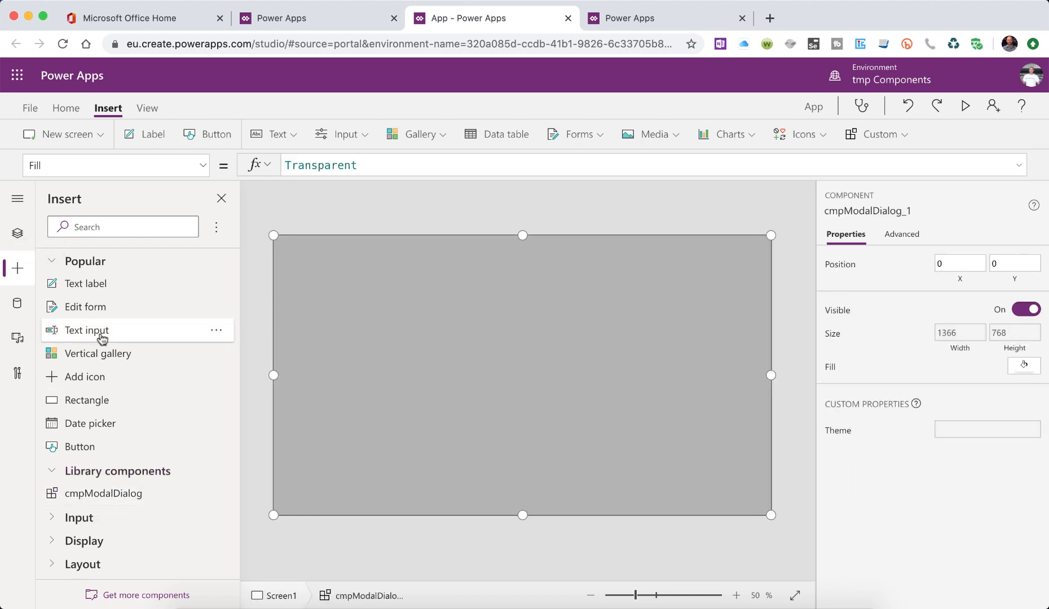
pyautogui.click(17, 233)
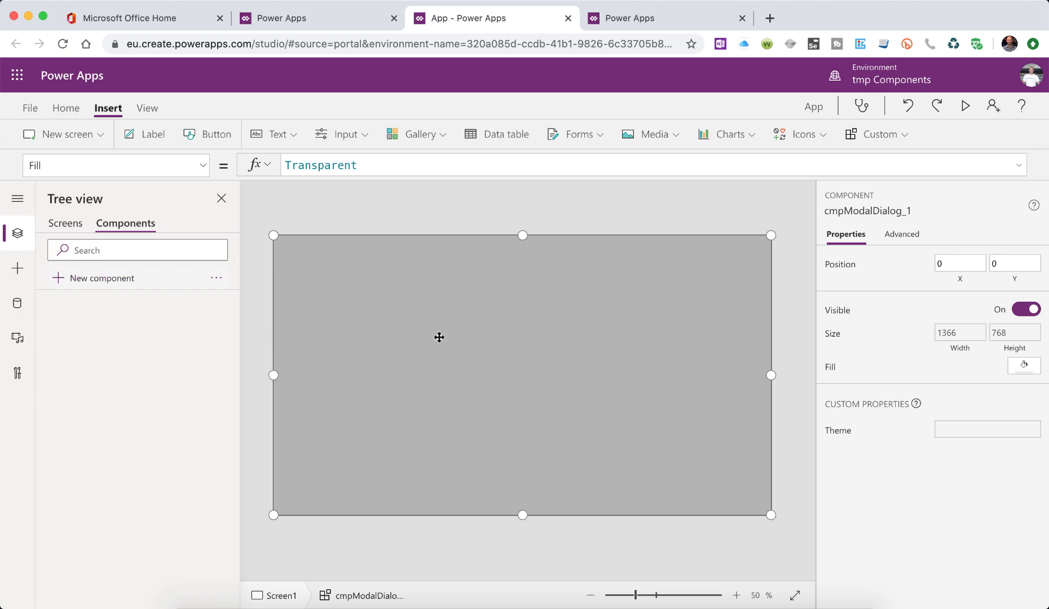
pyautogui.click(66, 223)
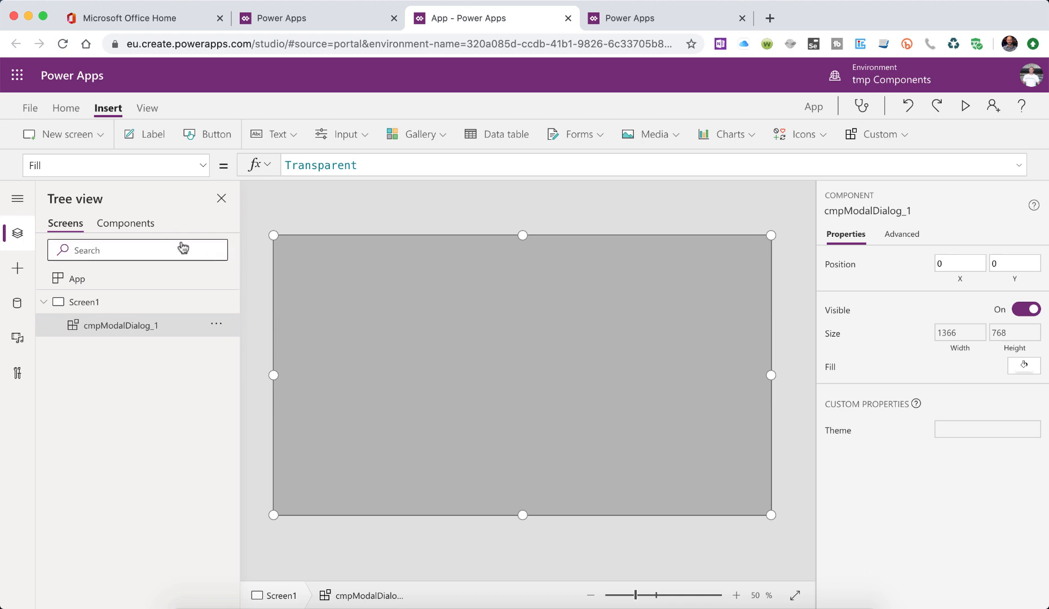
pyautogui.click(118, 224)
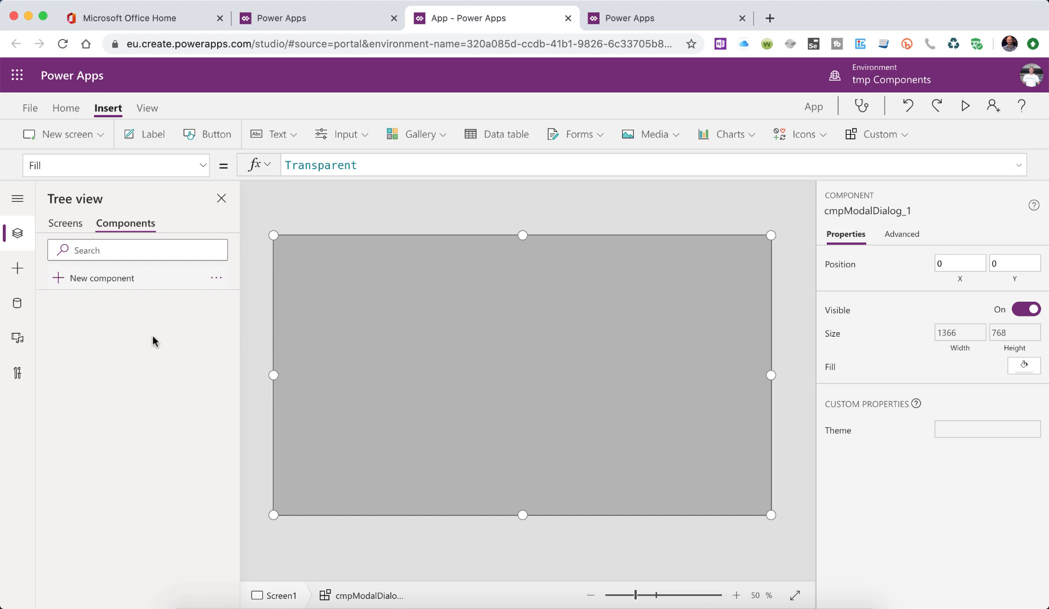
pyautogui.click(62, 229)
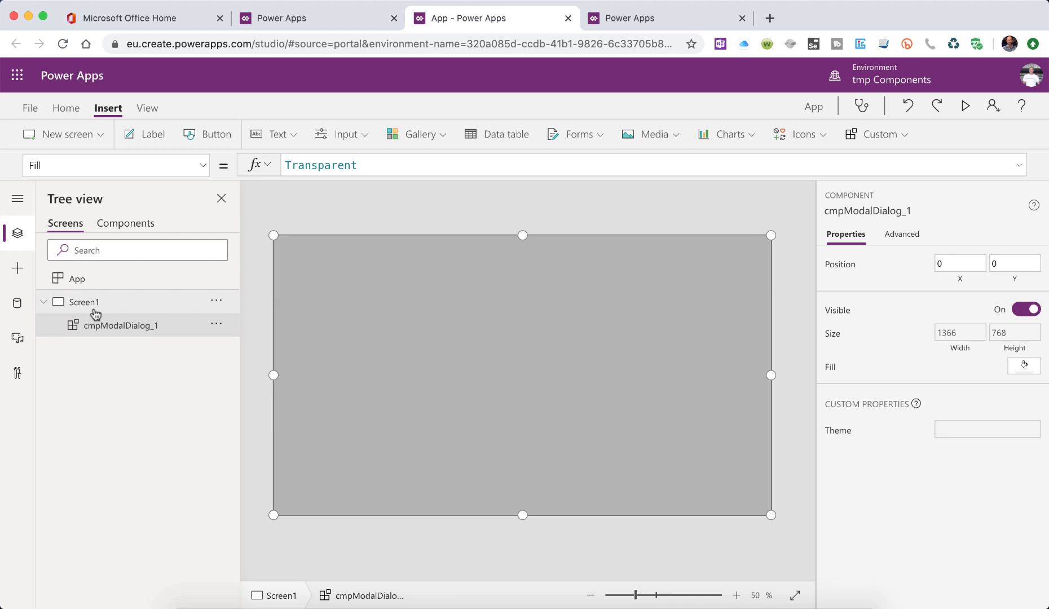
# Step: Open aka.ms/powerapps-popup in a new browser tab and copy the Toggle.Default code from Step 10 of the component library installation instructions
pyautogui.click(769, 19)
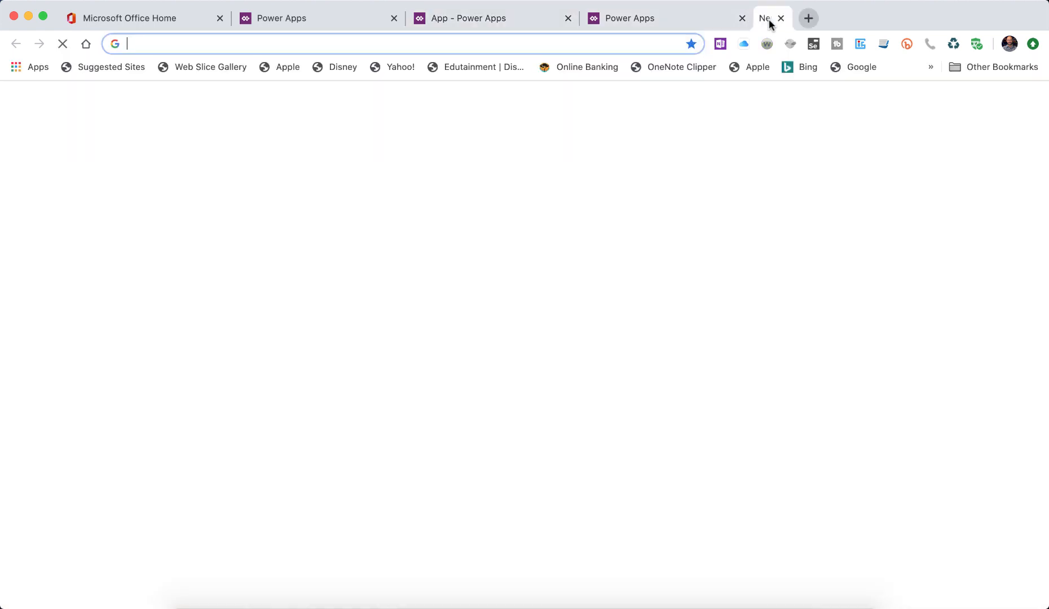
pyautogui.write('aka.ms/powerapps-popup')
pyautogui.press('Return')
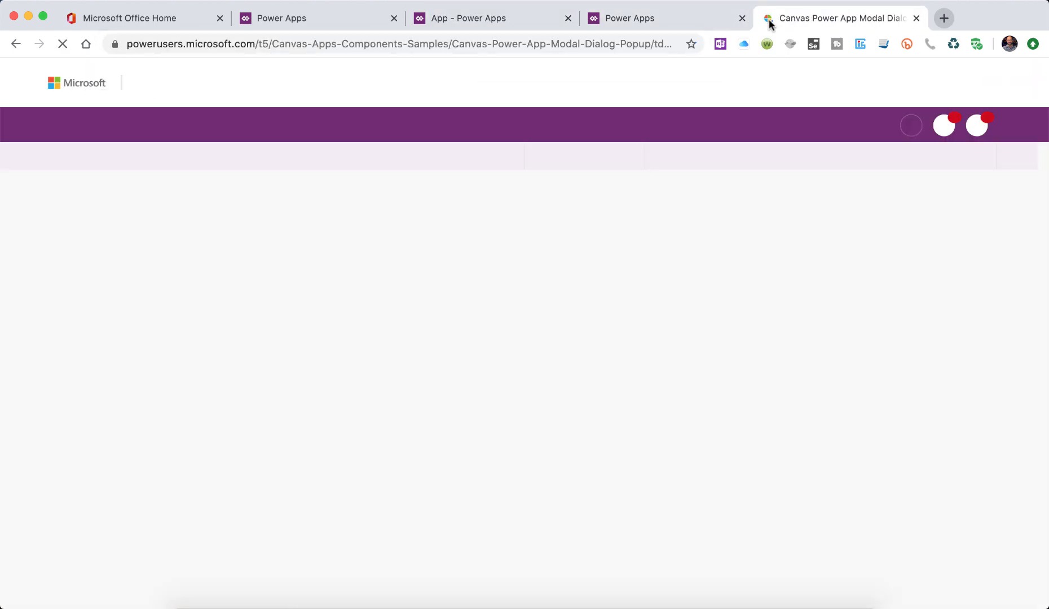
pyautogui.scroll(-10, 632, 423)
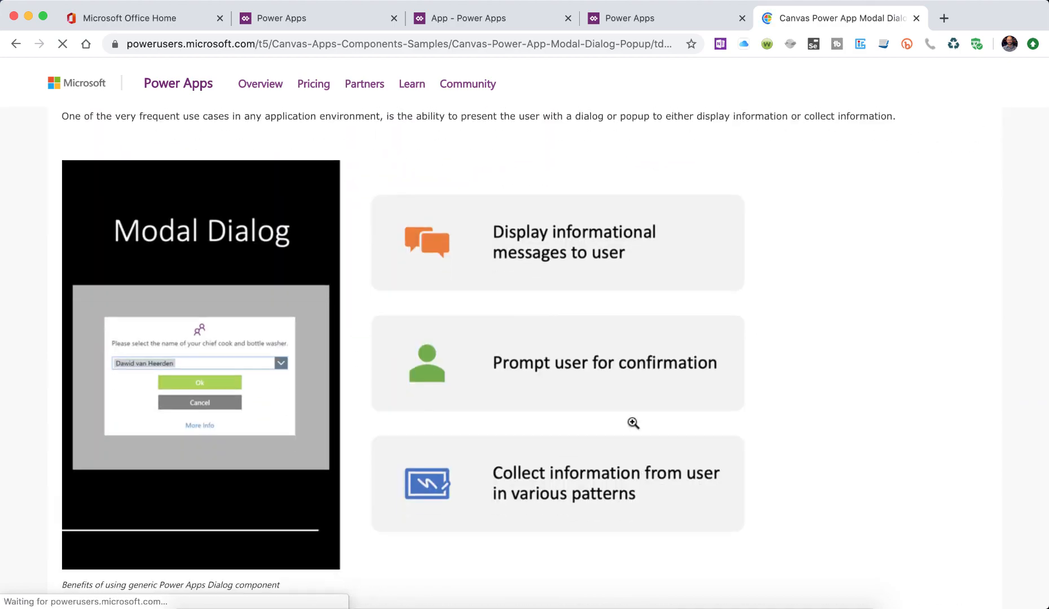
pyautogui.scroll(-20, 633, 423)
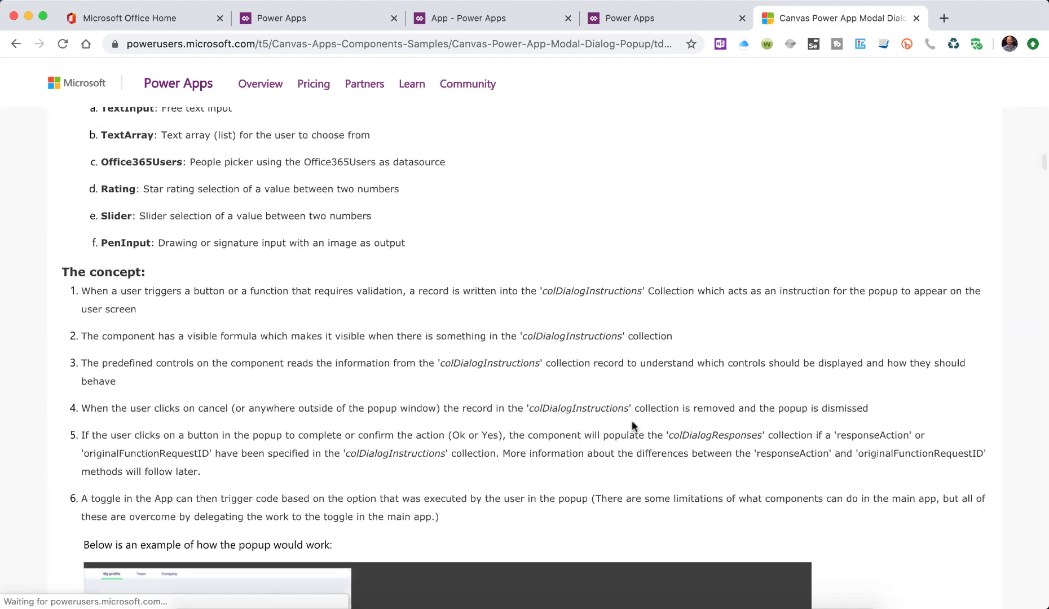
pyautogui.scroll(-20, 632, 426)
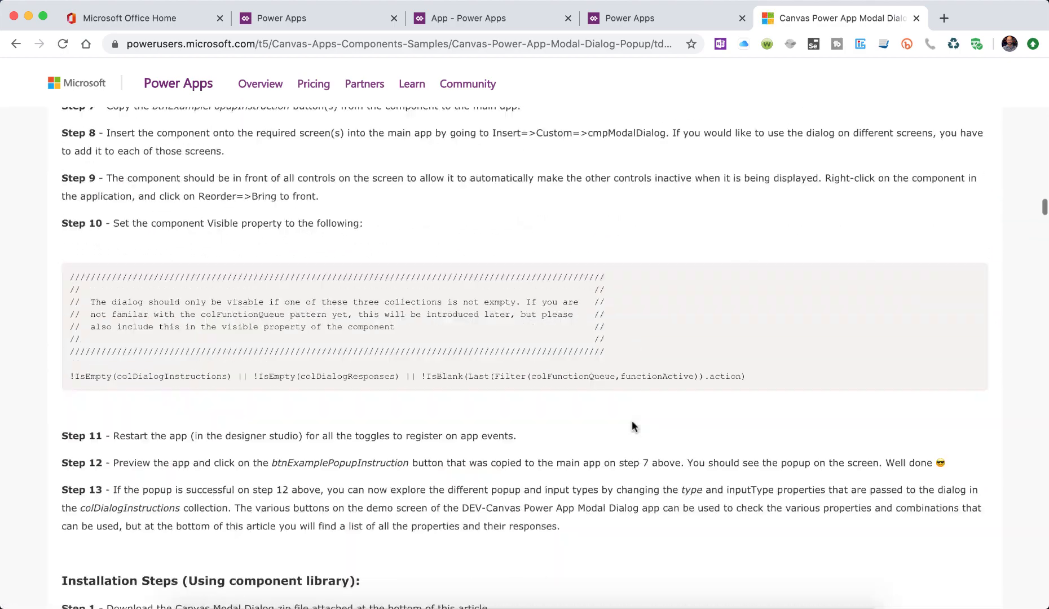
pyautogui.scroll(-10, 631, 423)
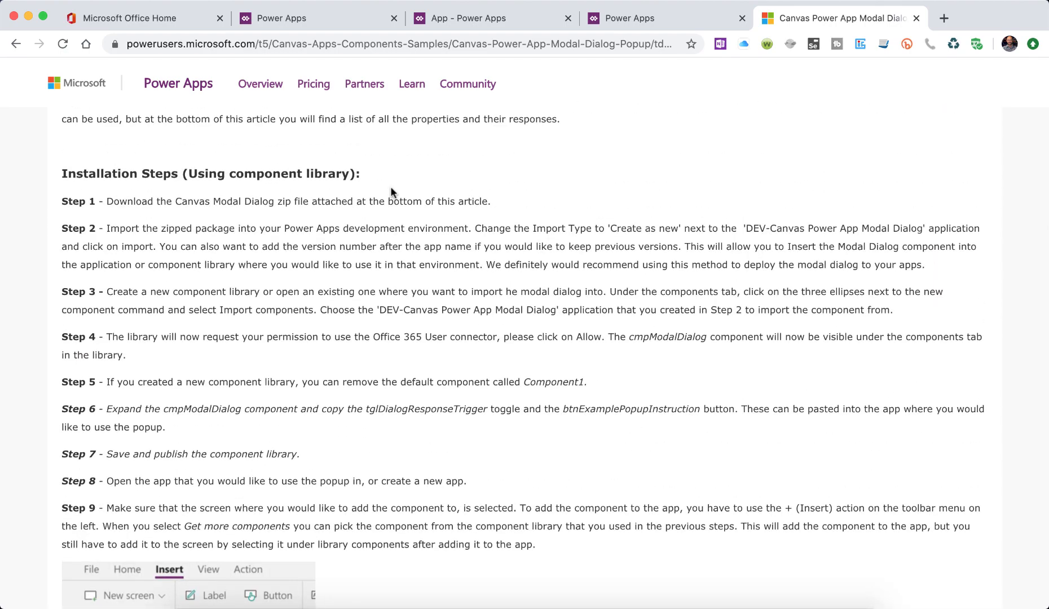
pyautogui.scroll(-5, 455, 475)
pyautogui.scroll(-12, 454, 475)
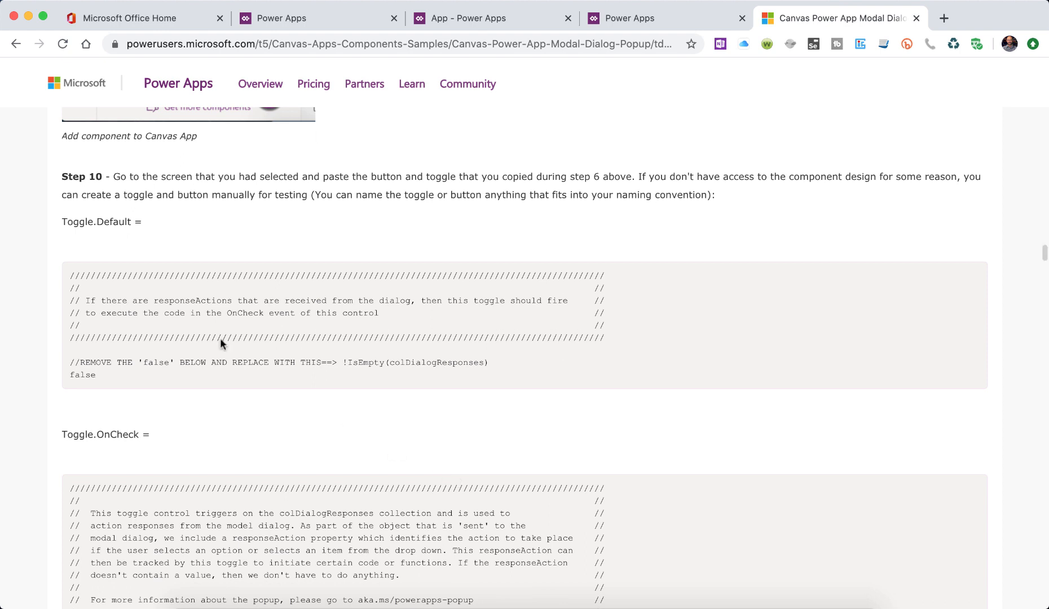
pyautogui.moveTo(71, 274); pyautogui.dragTo(112, 374)
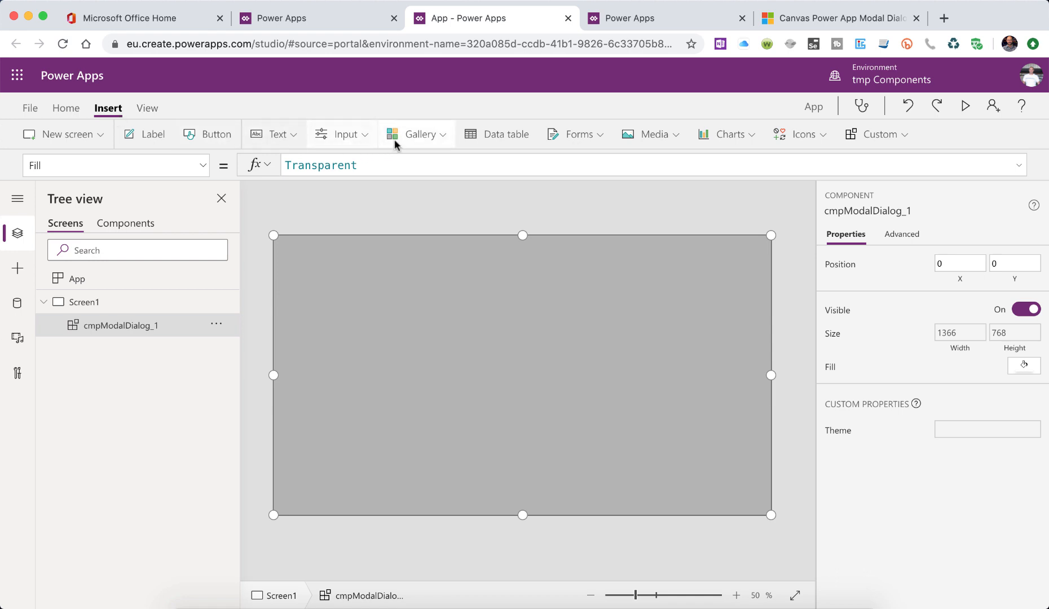
# Step: Return to the canvas app and add a toggle control to Screen1
pyautogui.click(367, 135)
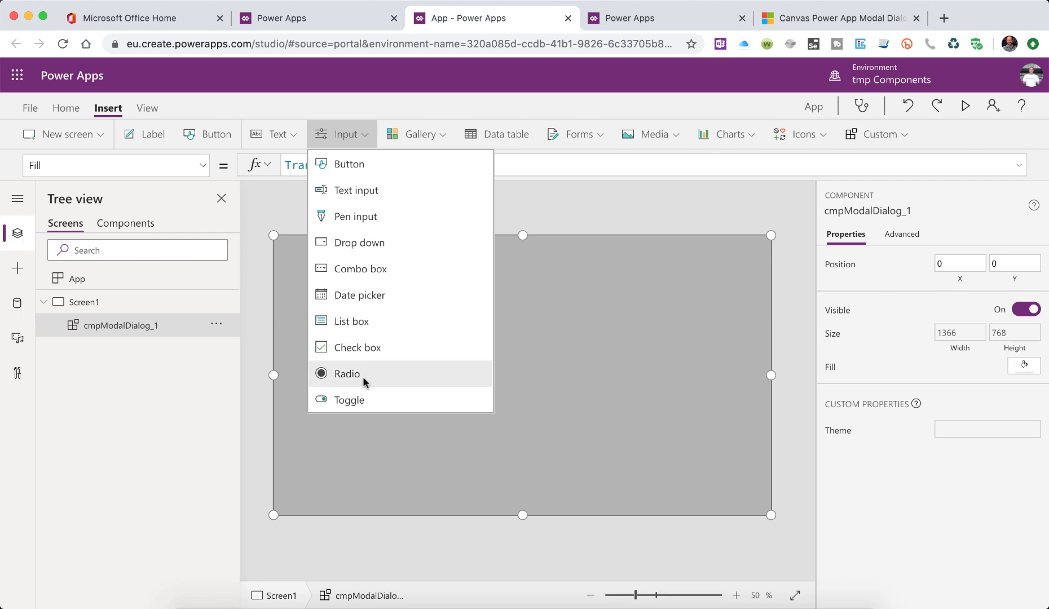
pyautogui.click(359, 400)
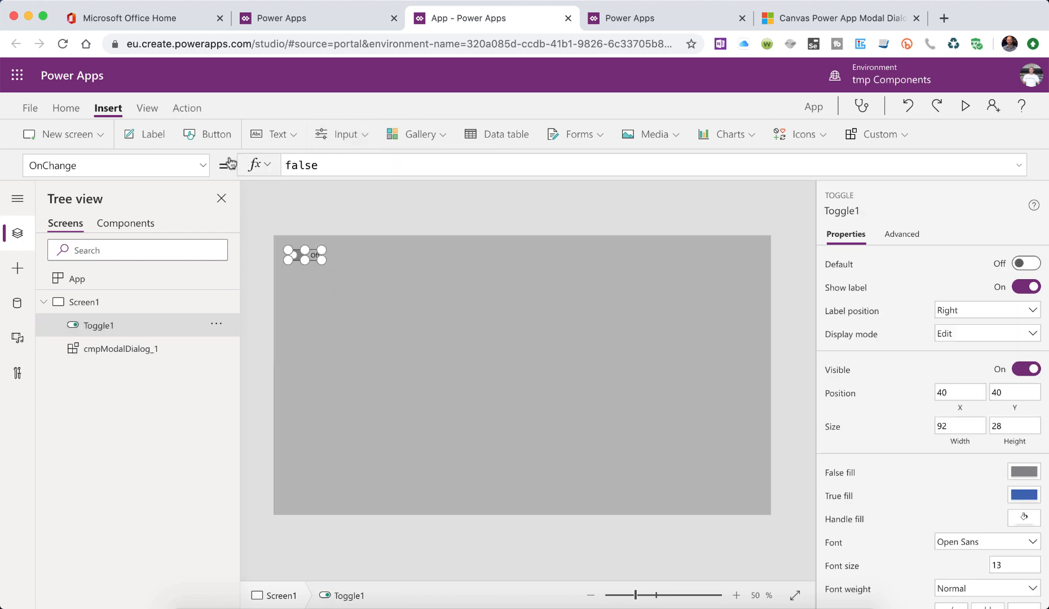
pyautogui.click(347, 169)
pyautogui.press('super+a')
pyautogui.press('super+v')
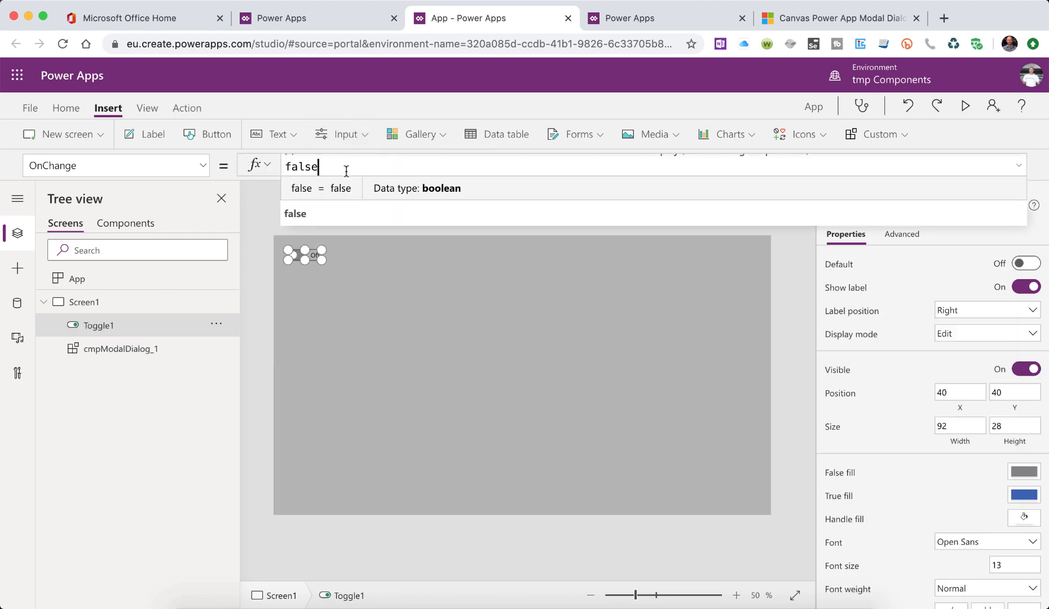
pyautogui.press('super+a')
pyautogui.press('BackSpace')
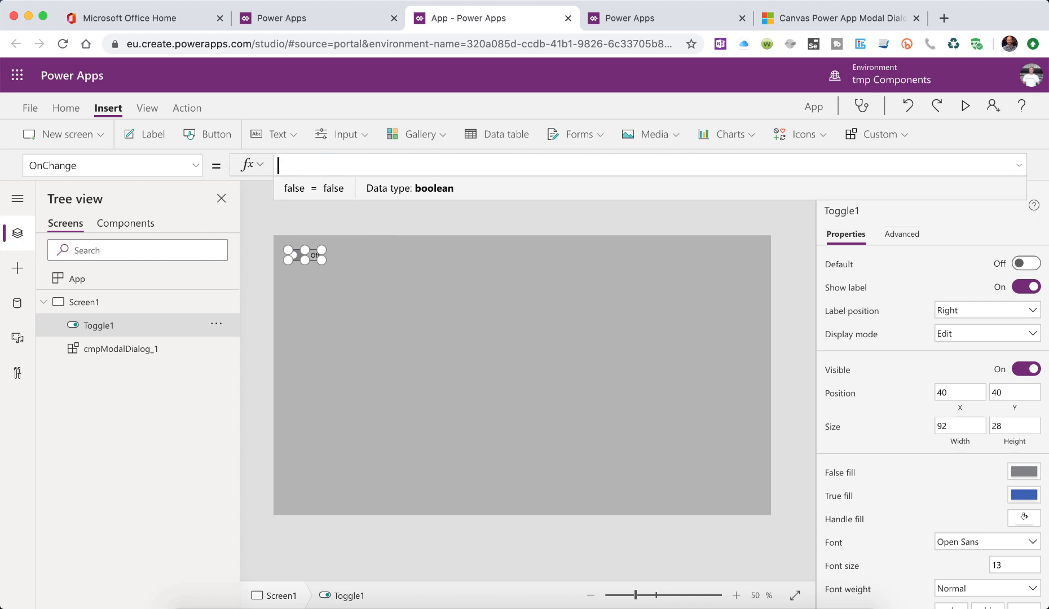
# Step: Replace the formula of the toggle's Default property with the copied Toggle.Default code
pyautogui.click(196, 165)
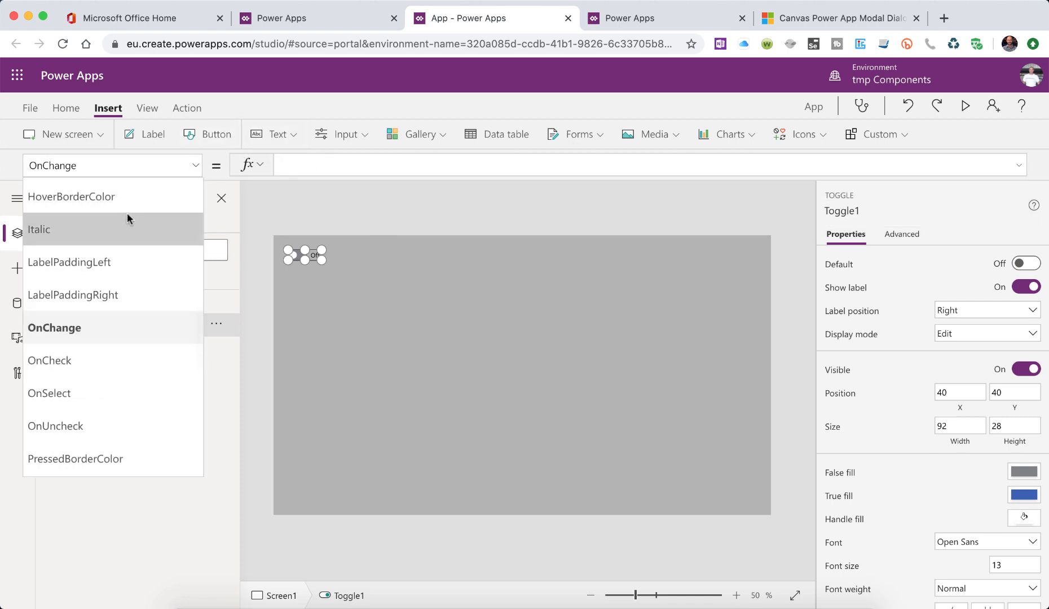
pyautogui.scroll(10, 113, 217)
pyautogui.click(61, 358)
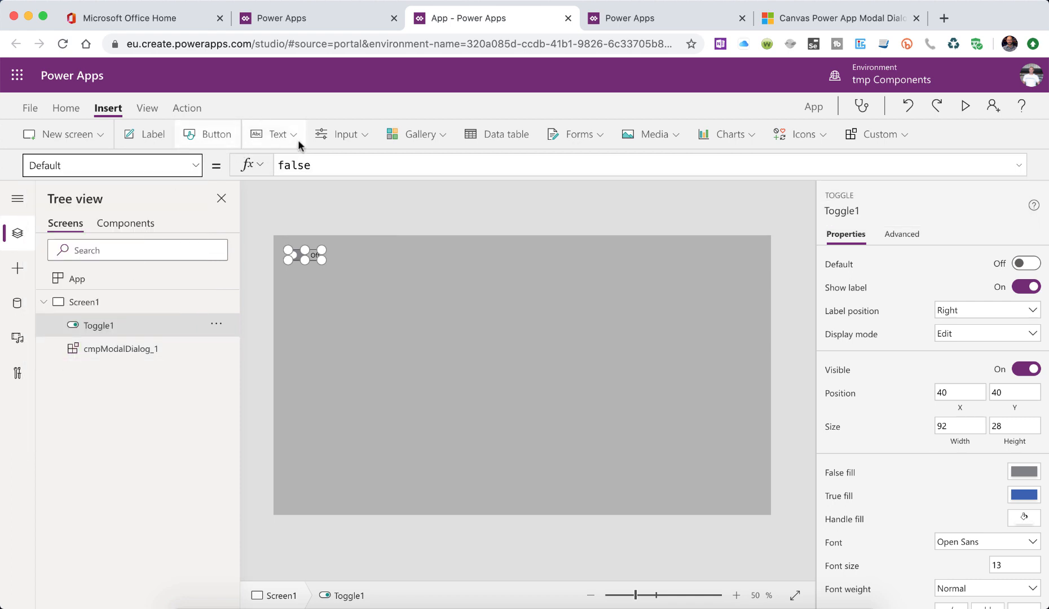
pyautogui.click(362, 164)
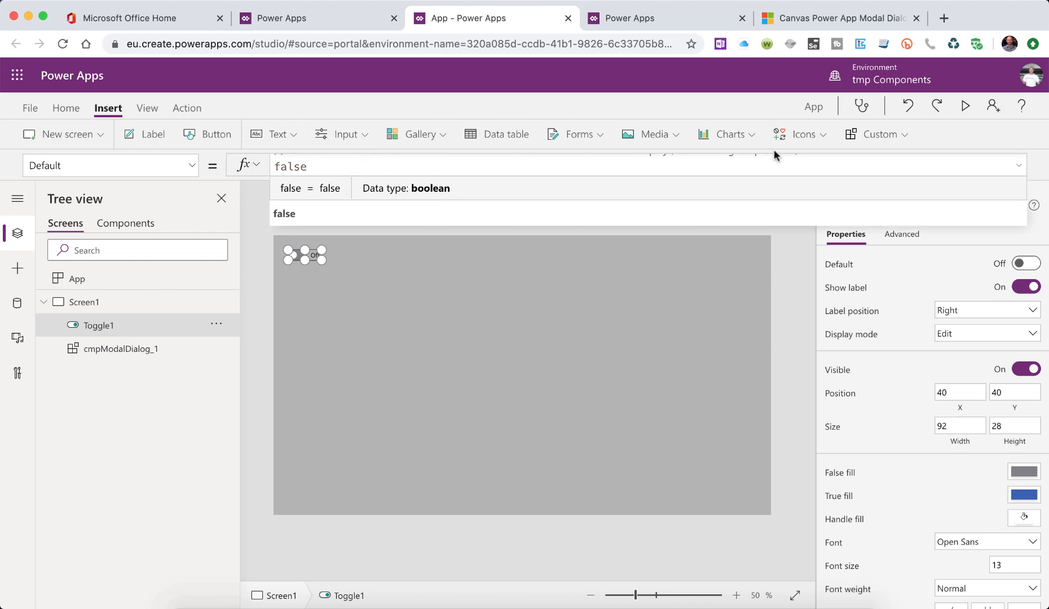
# Step: Replace the final false in the toggle's Default formula with !IsEmpty(colDialogResponses), copied from the code comment
pyautogui.click(1019, 166)
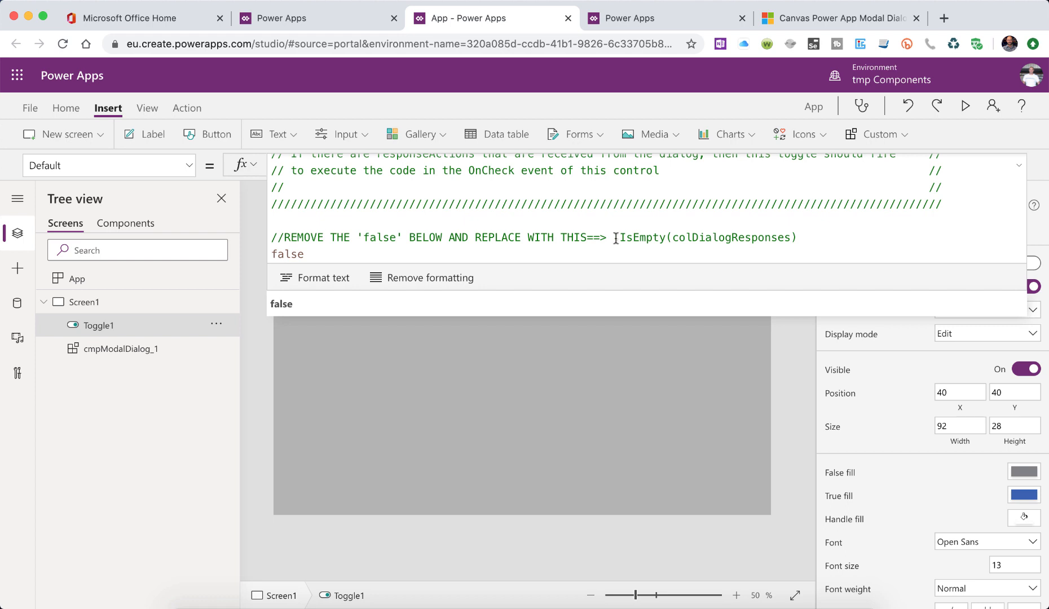
pyautogui.moveTo(616, 237); pyautogui.dragTo(797, 238)
pyautogui.press('super+c')
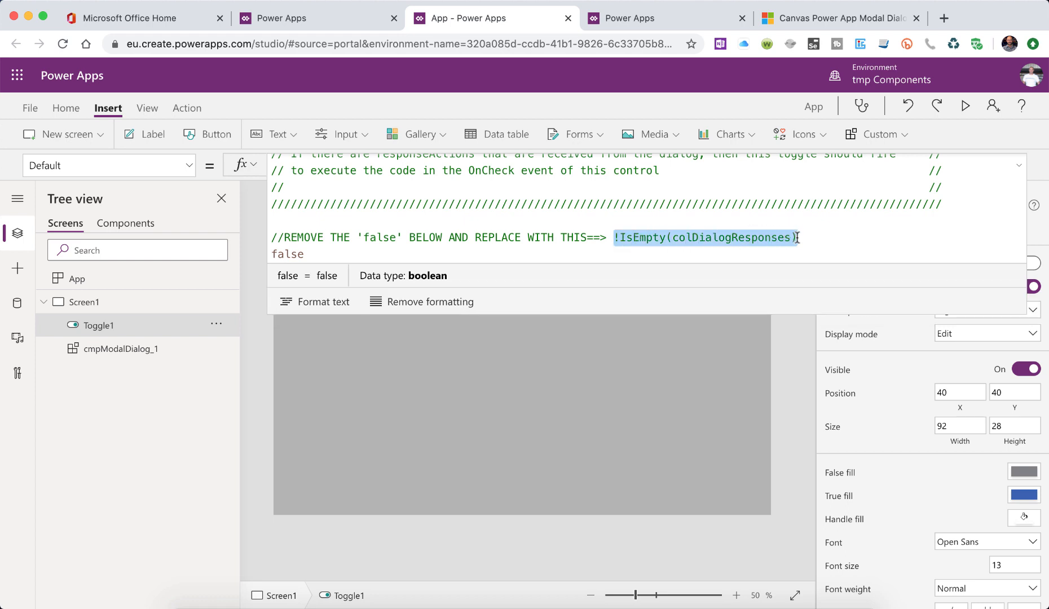
pyautogui.click(338, 252)
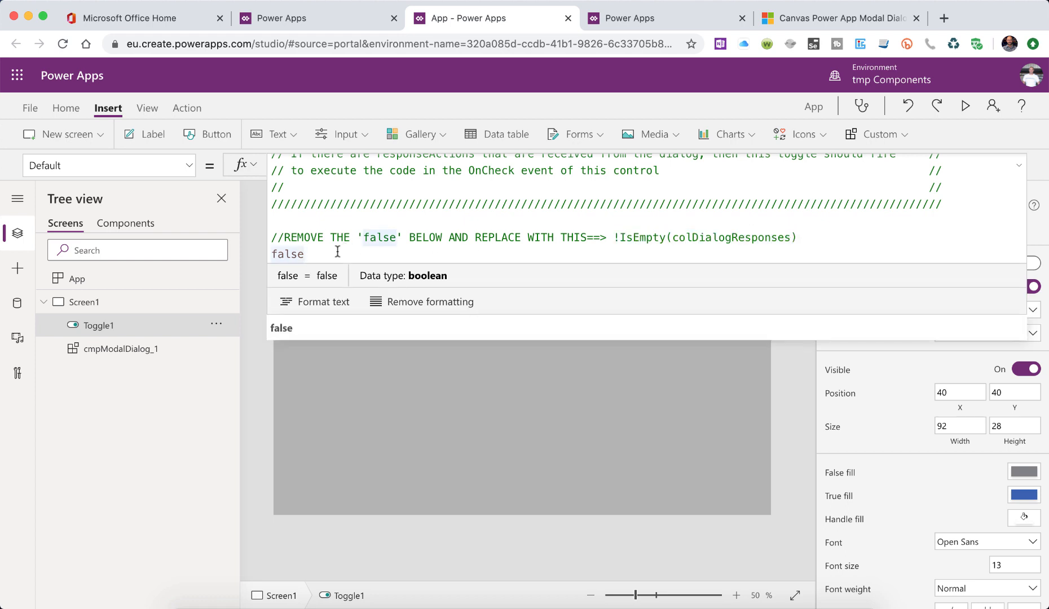
pyautogui.press('BackSpace')
pyautogui.press('BackSpace')
pyautogui.press('BackSpace')
pyautogui.press('BackSpace')
pyautogui.press('BackSpace')
pyautogui.press('super+v')
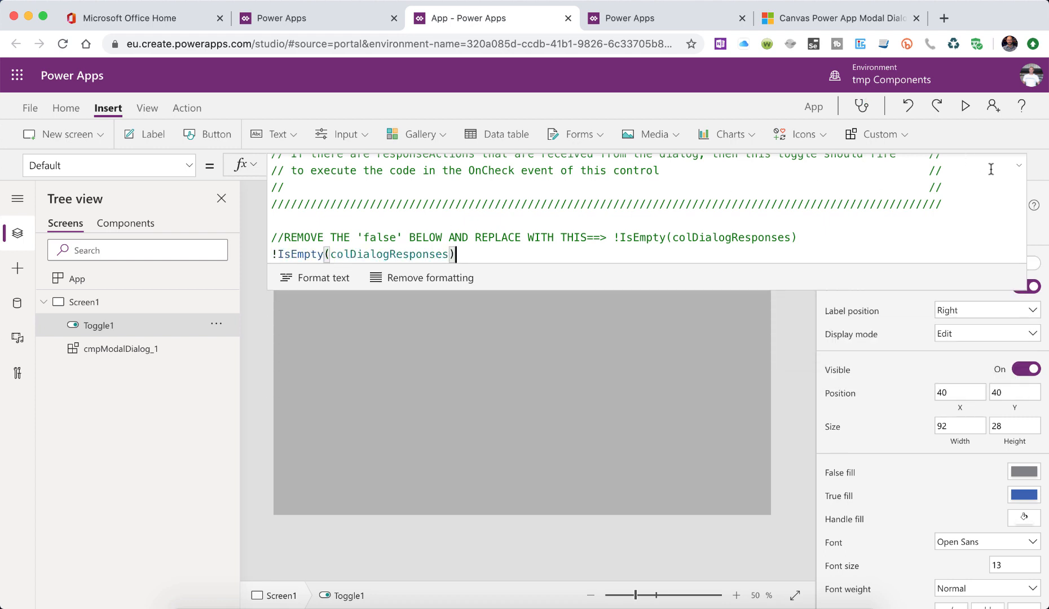
pyautogui.click(1019, 168)
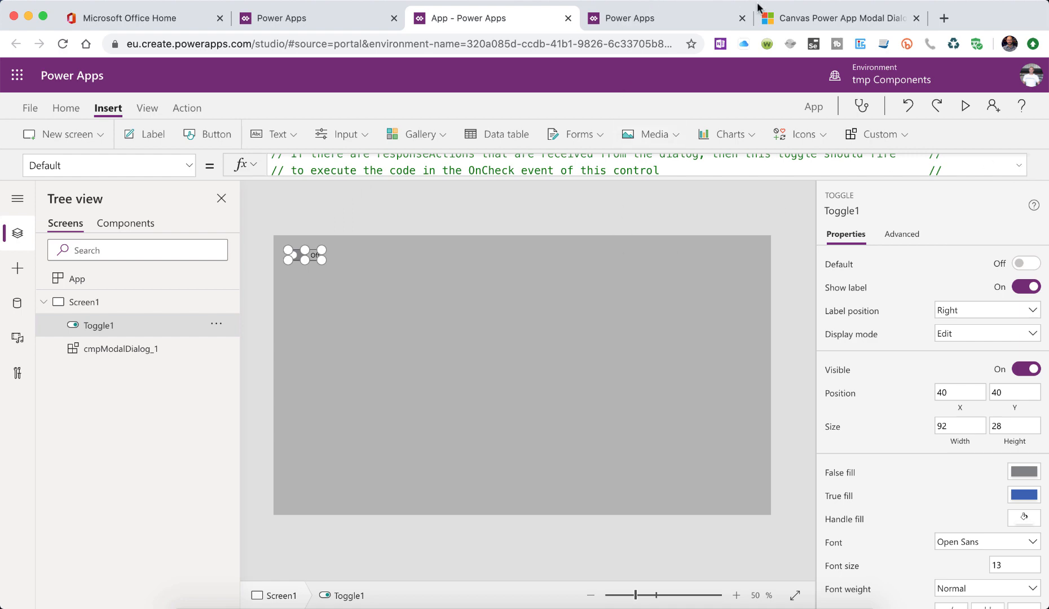
# Step: Switch to the modal dialog article and copy the entire Toggle.OnCheck code block
pyautogui.click(815, 20)
pyautogui.scroll(-5, 418, 357)
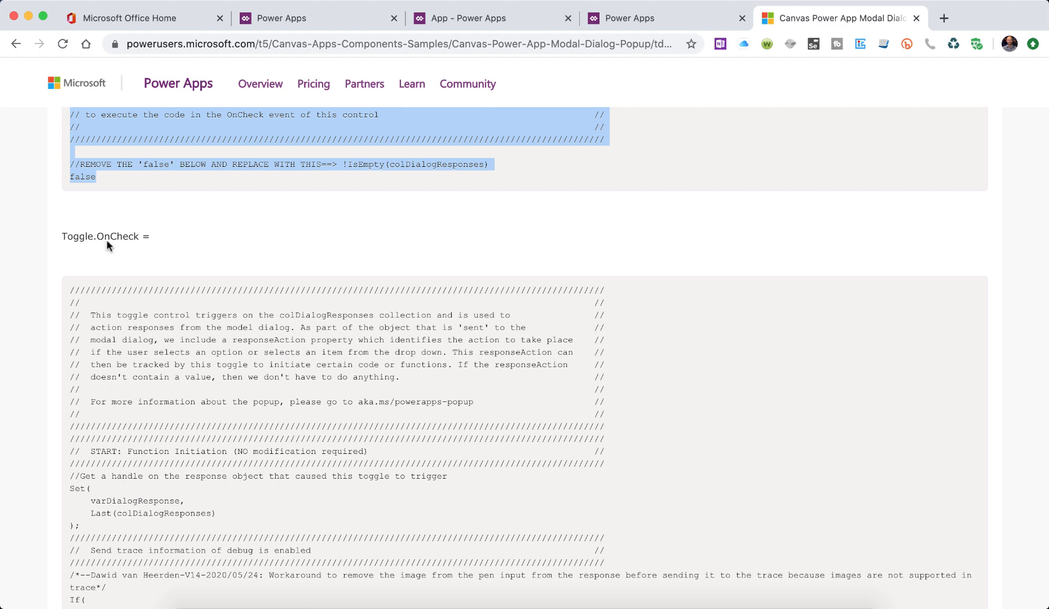
pyautogui.click(71, 287)
pyautogui.scroll(-10, 132, 348)
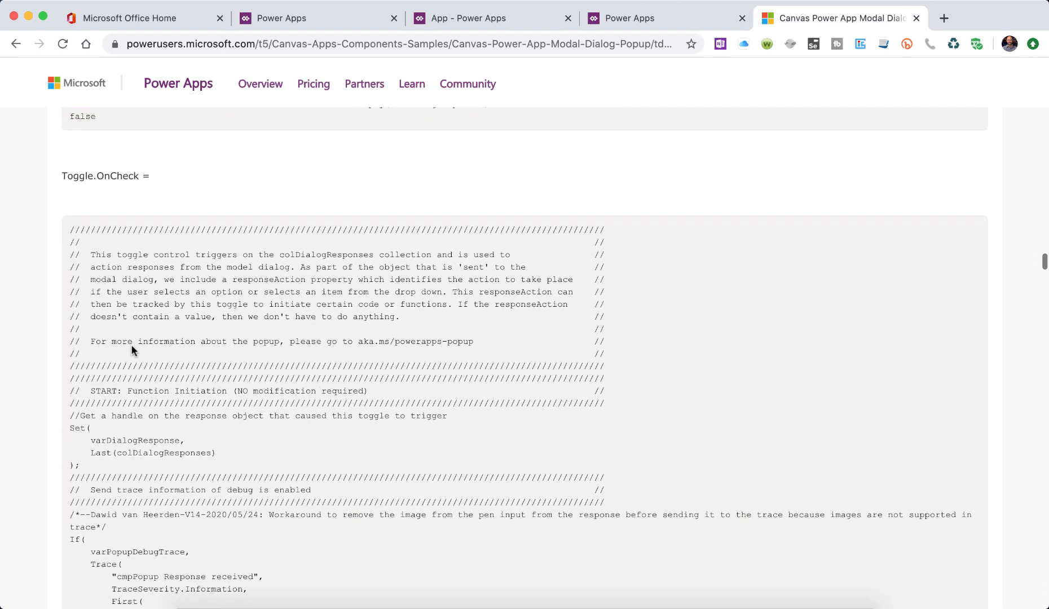
pyautogui.scroll(-20, 131, 344)
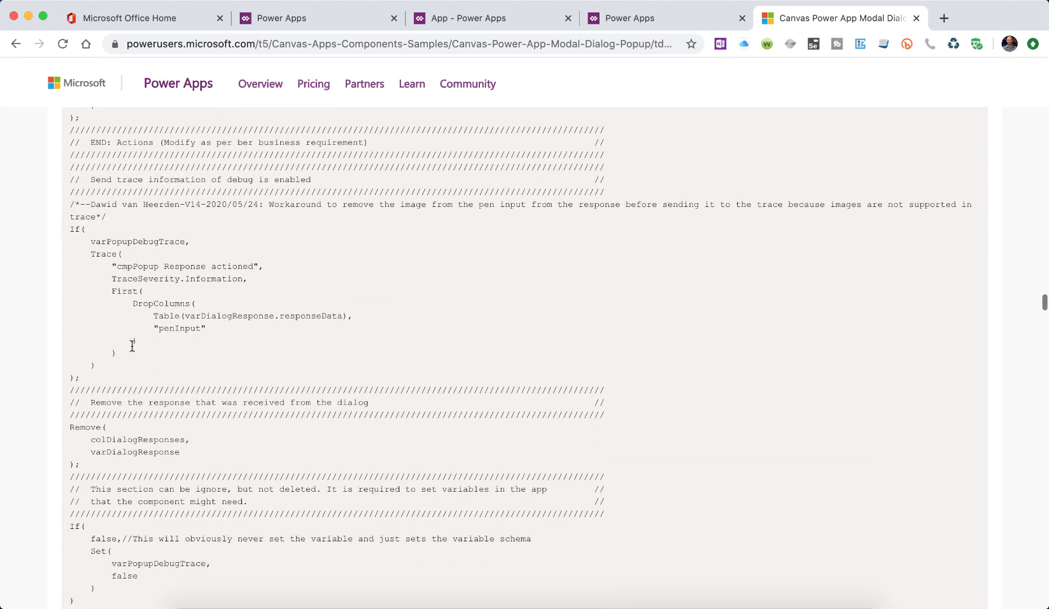
pyautogui.scroll(-2, 131, 344)
pyautogui.keyDown('shift'); pyautogui.click(100, 294); pyautogui.keyUp('shift')
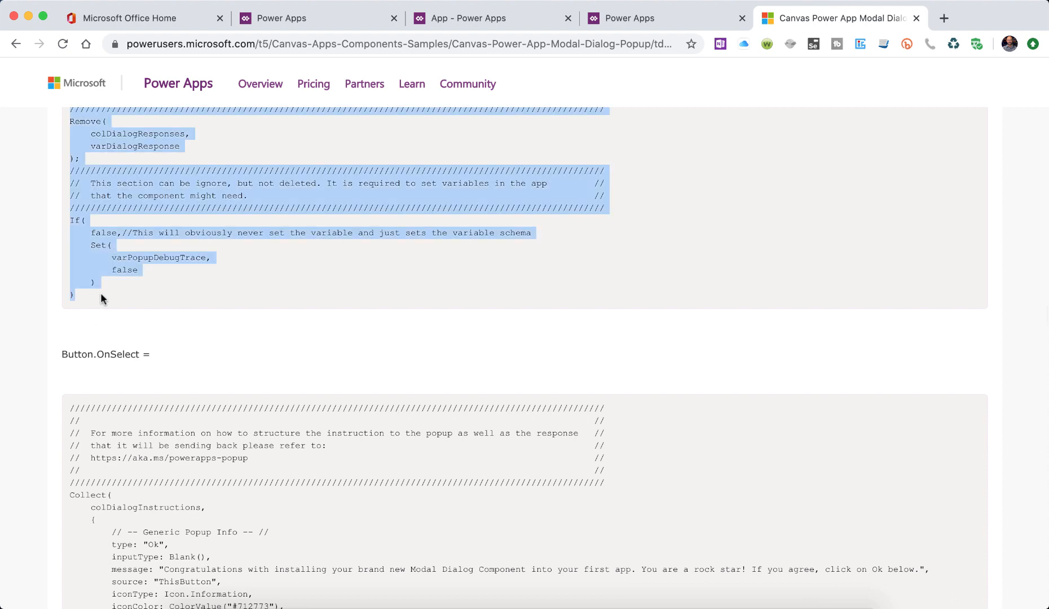
# Step: Return to the canvas app and replace the toggle's OnCheck formula with the copied Toggle.OnCheck code
pyautogui.click(505, 18)
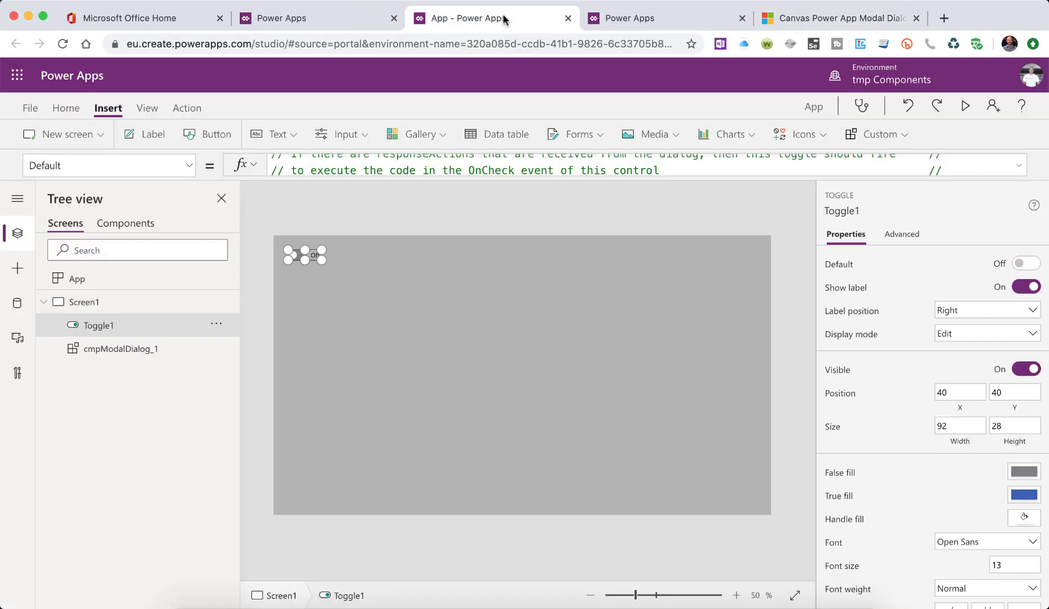
pyautogui.click(189, 175)
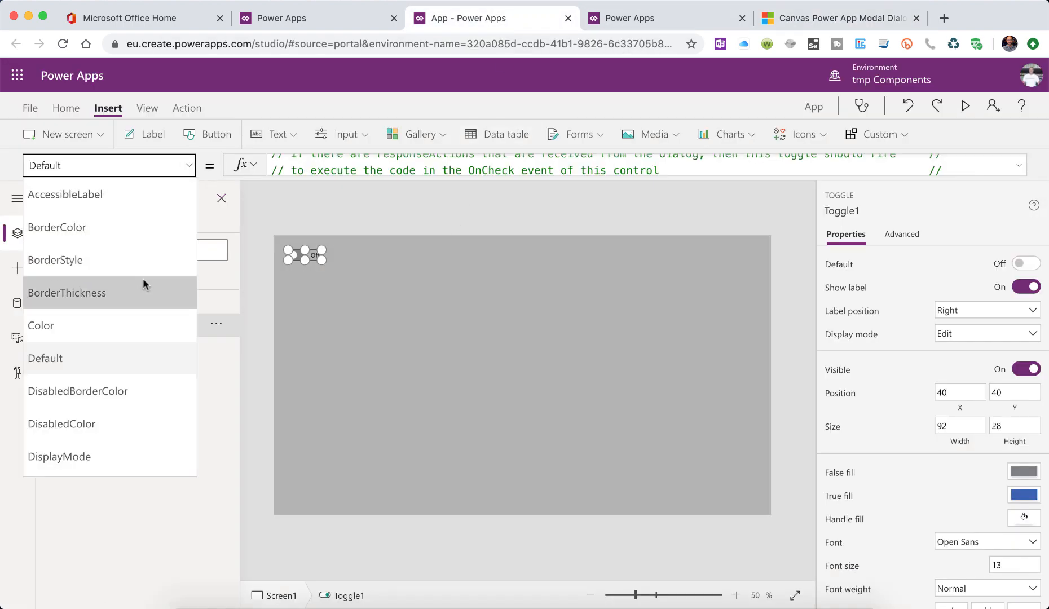
pyautogui.scroll(-3, 143, 278)
pyautogui.scroll(-10, 143, 280)
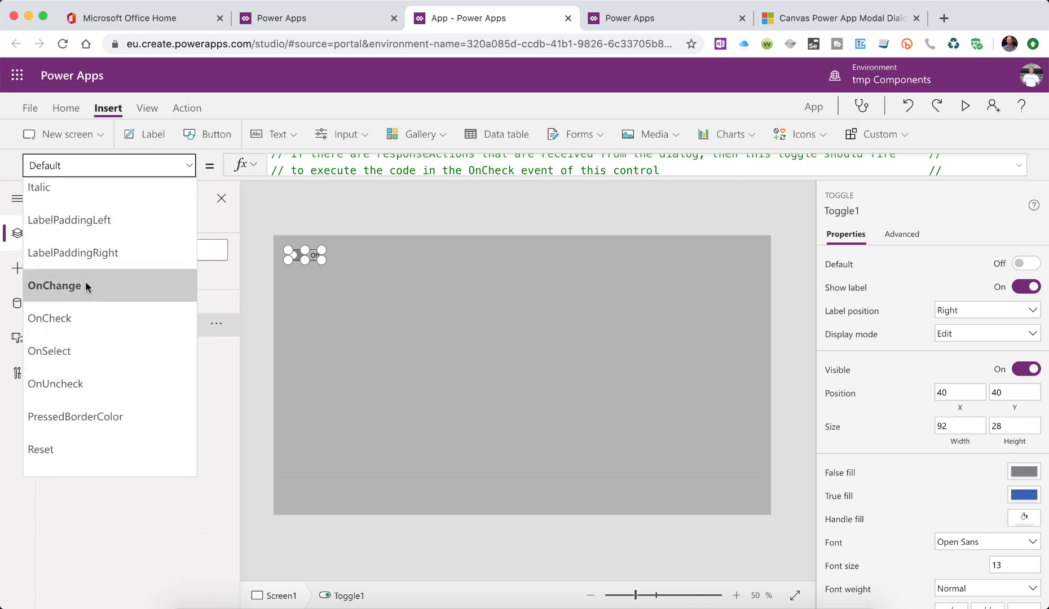
pyautogui.click(98, 317)
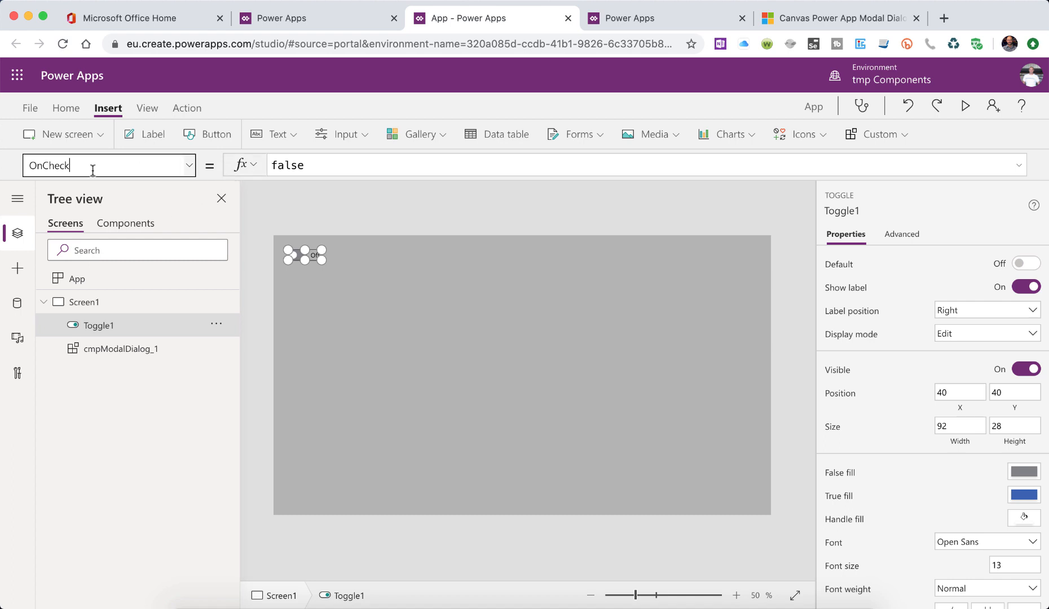
pyautogui.doubleClick(322, 160)
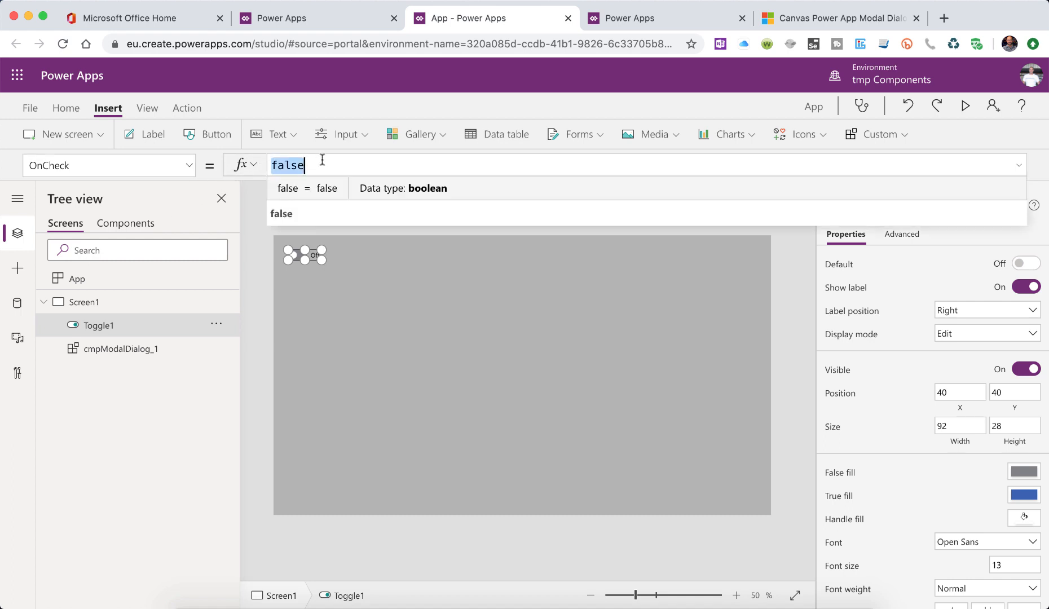
pyautogui.press('super+v')
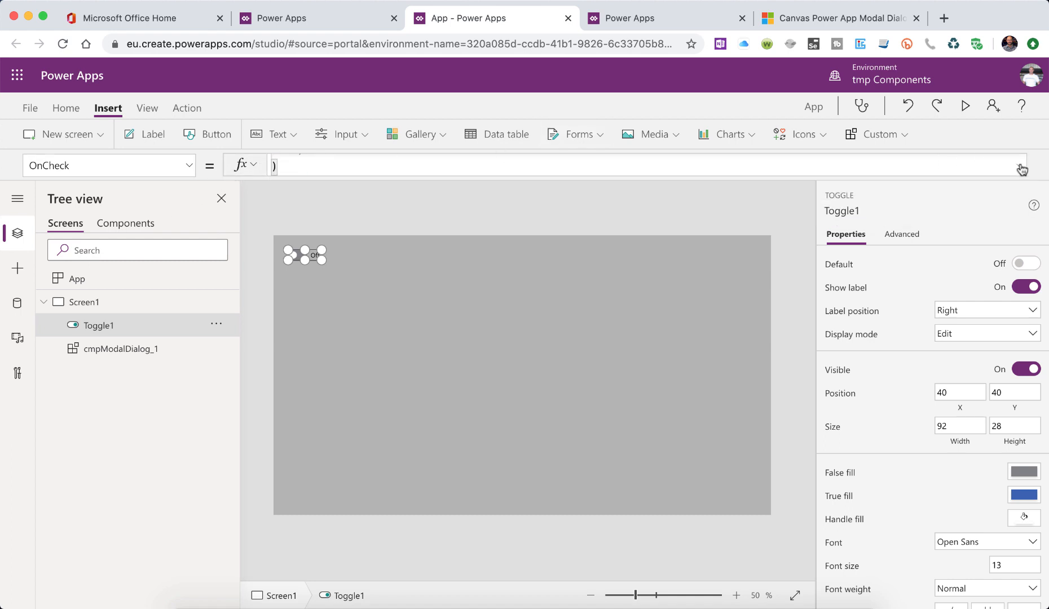
# Step: Examine the Switch branches that handle each response action in the toggle's OnCheck formula
pyautogui.click(1021, 168)
pyautogui.scroll(5, 696, 228)
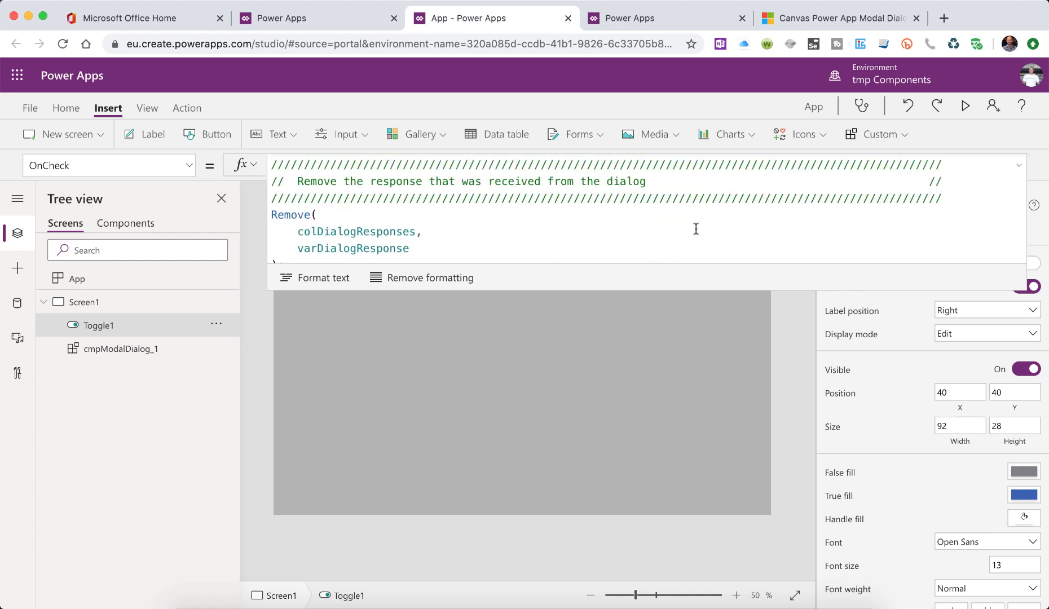
pyautogui.scroll(10, 696, 229)
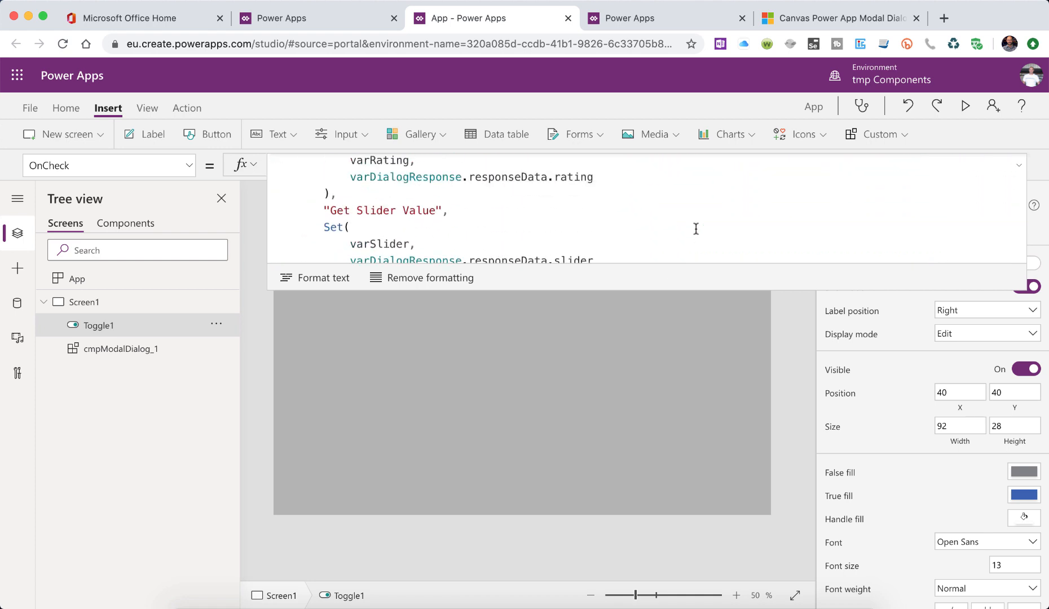
pyautogui.scroll(10, 696, 229)
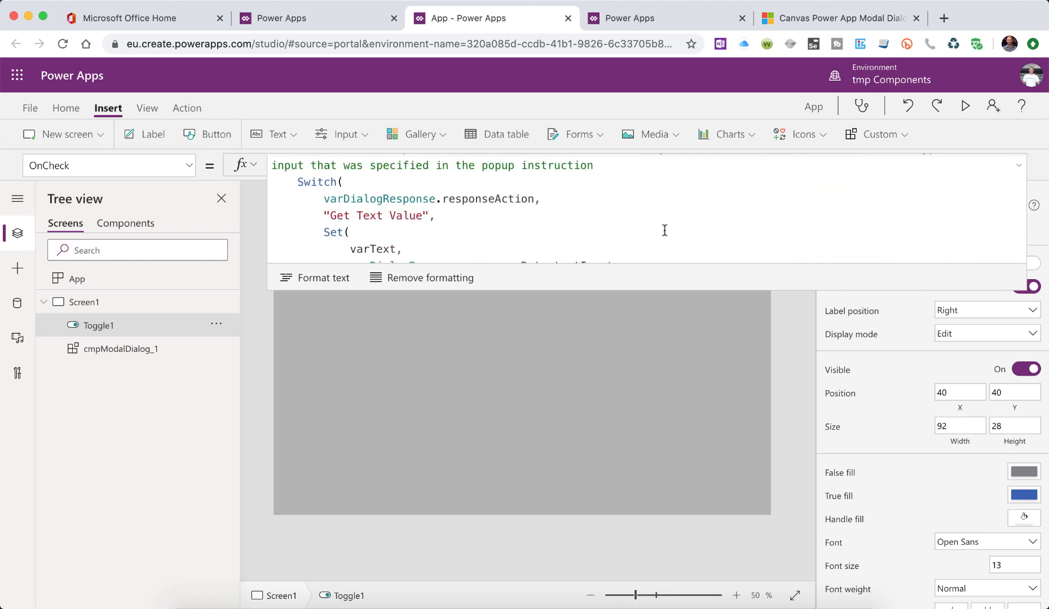
pyautogui.moveTo(569, 289); pyautogui.dragTo(612, 498)
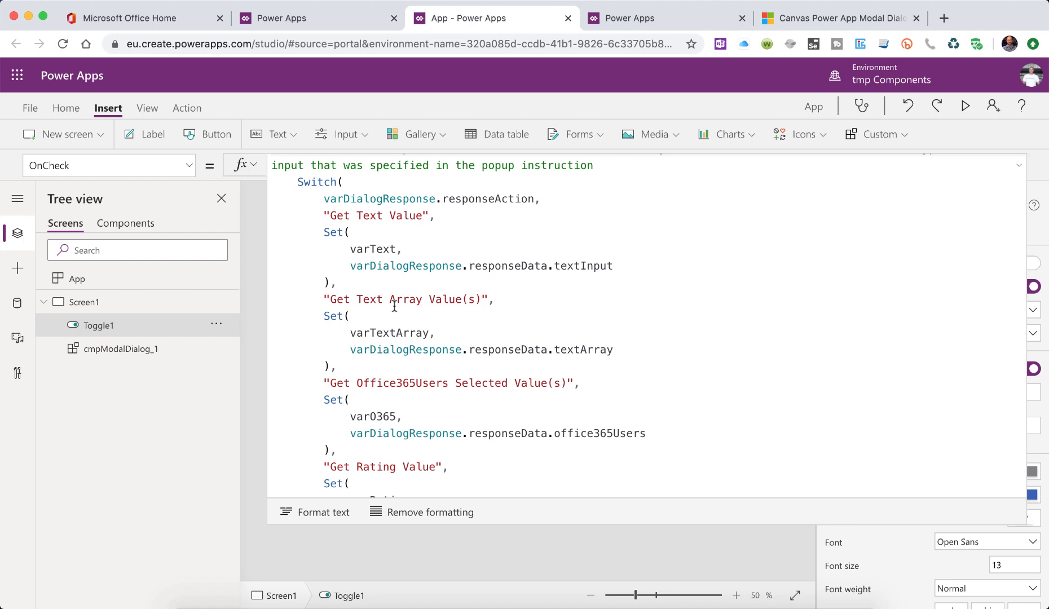
pyautogui.scroll(-5, 395, 305)
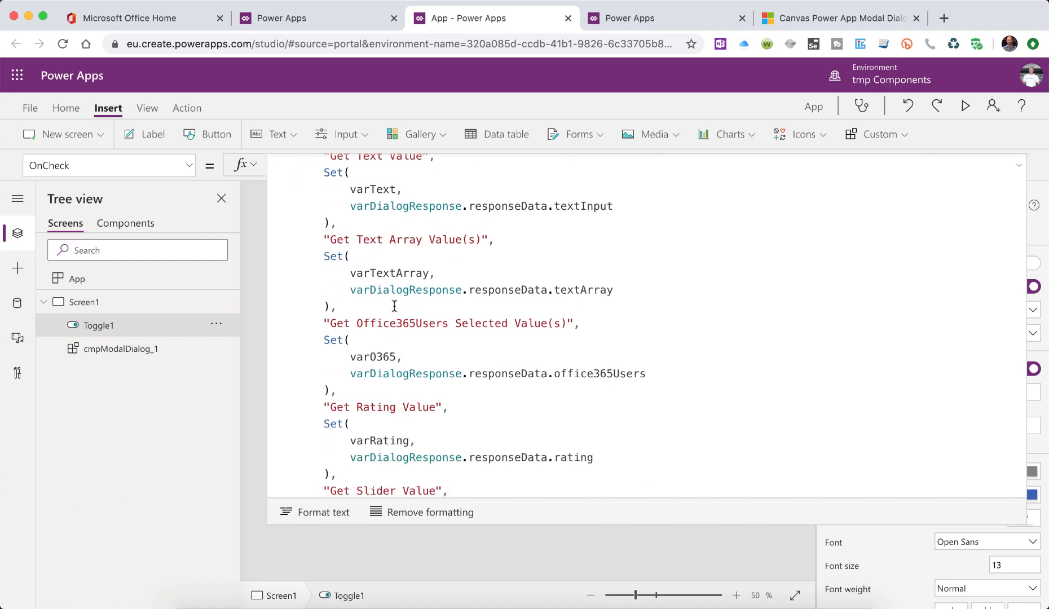
pyautogui.click(1019, 165)
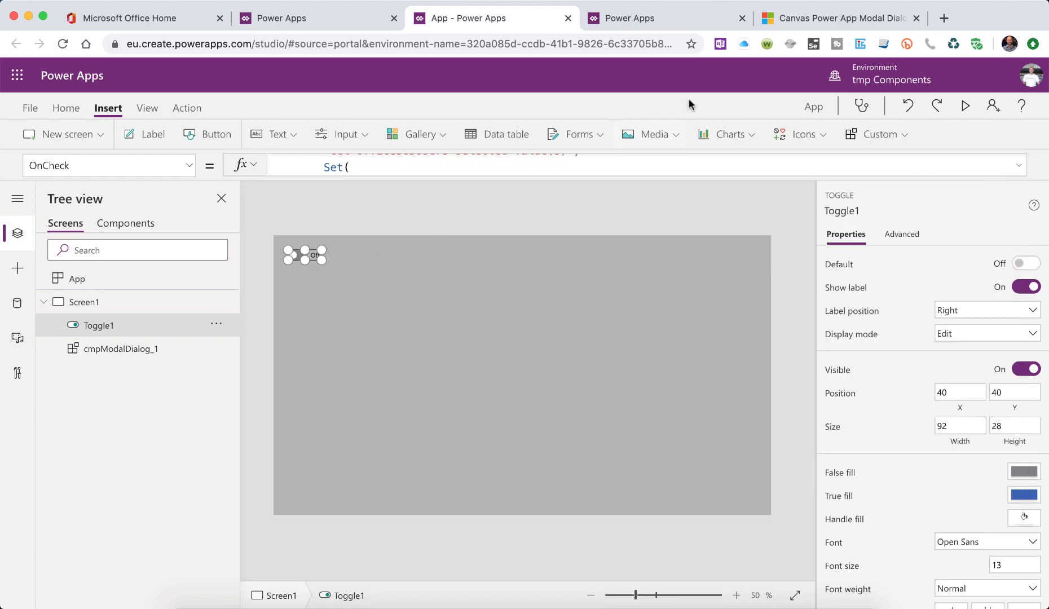
# Step: Go back to the modal dialog article and copy the entire Button.OnSelect code block
pyautogui.click(822, 14)
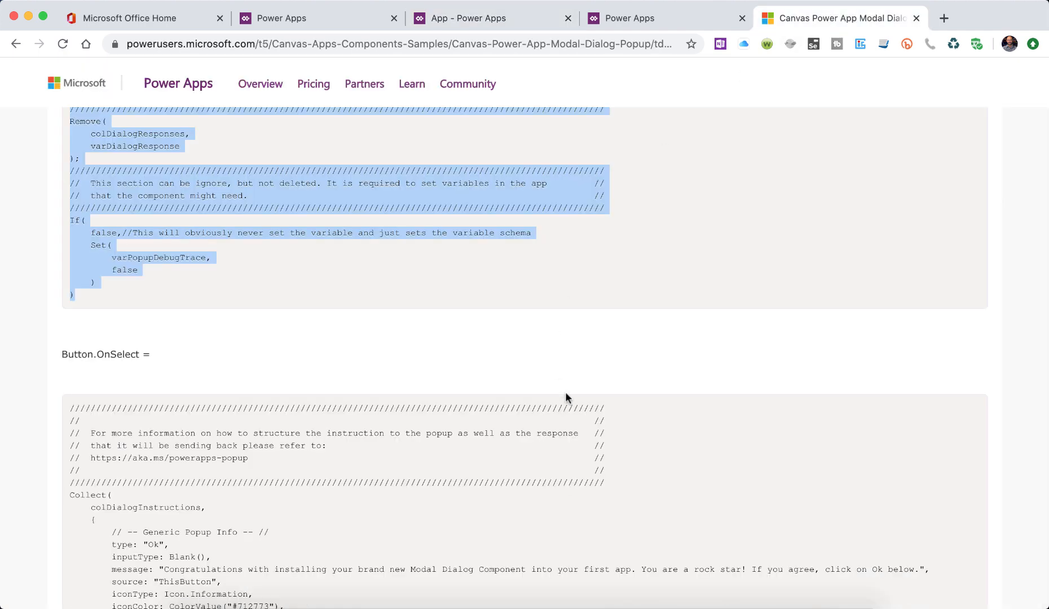
pyautogui.scroll(-3, 566, 398)
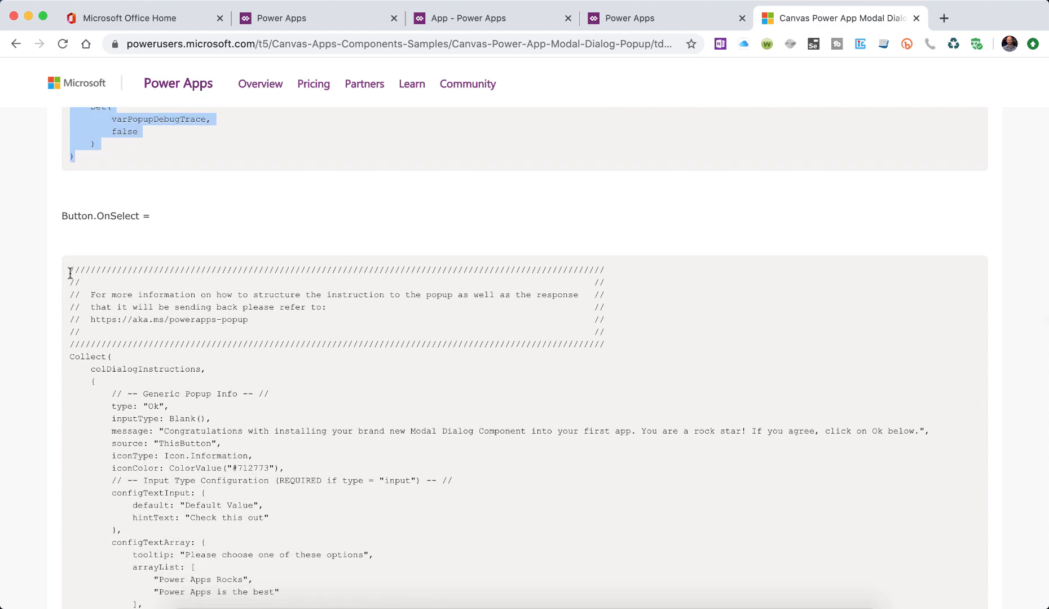
pyautogui.click(73, 272)
pyautogui.scroll(-12, 137, 328)
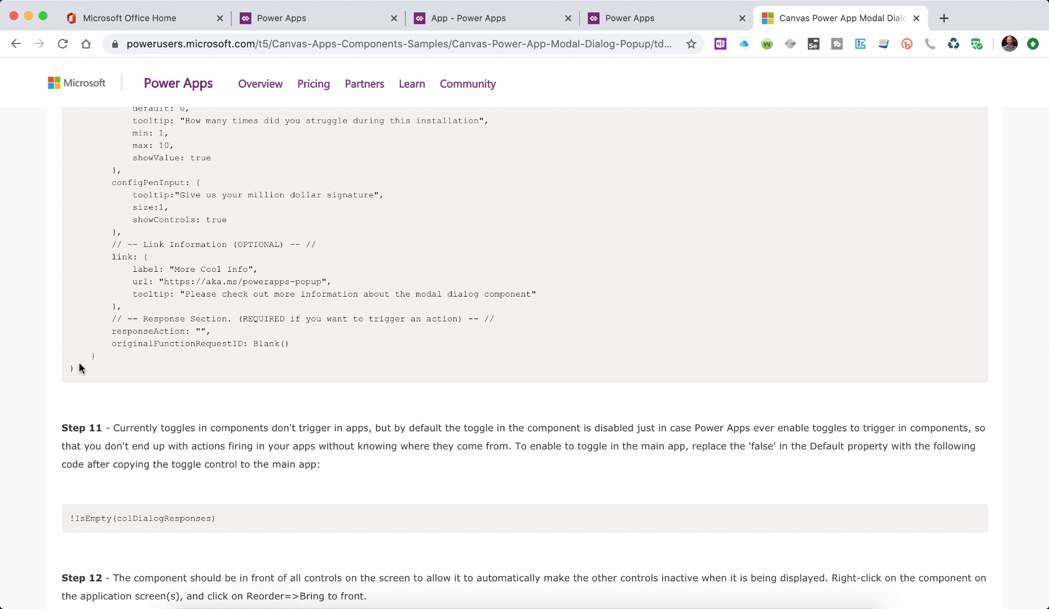
pyautogui.keyDown('shift'); pyautogui.click(77, 369); pyautogui.keyUp('shift')
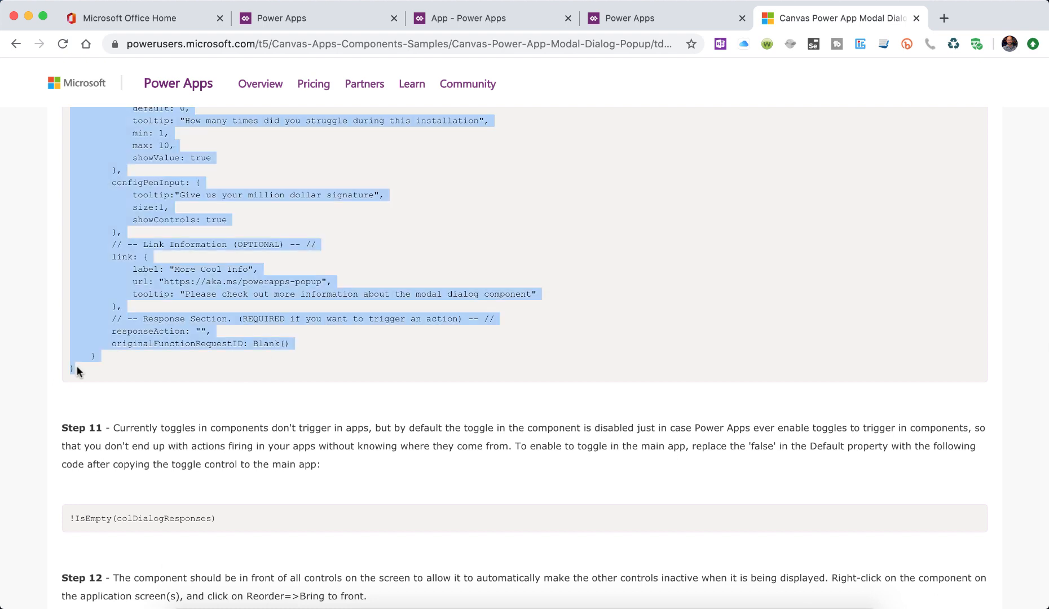
# Step: In the canvas app, add a button below the toggle at about X 51, Y 144 and label it Init Popup
pyautogui.click(481, 18)
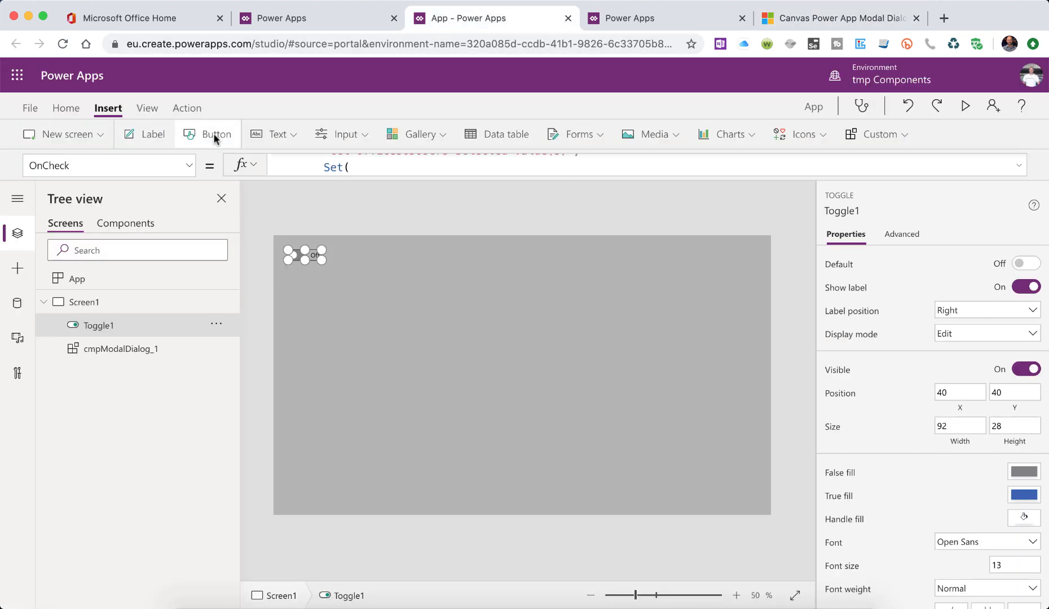
pyautogui.moveTo(334, 260); pyautogui.dragTo(336, 295)
pyautogui.doubleClick(333, 299)
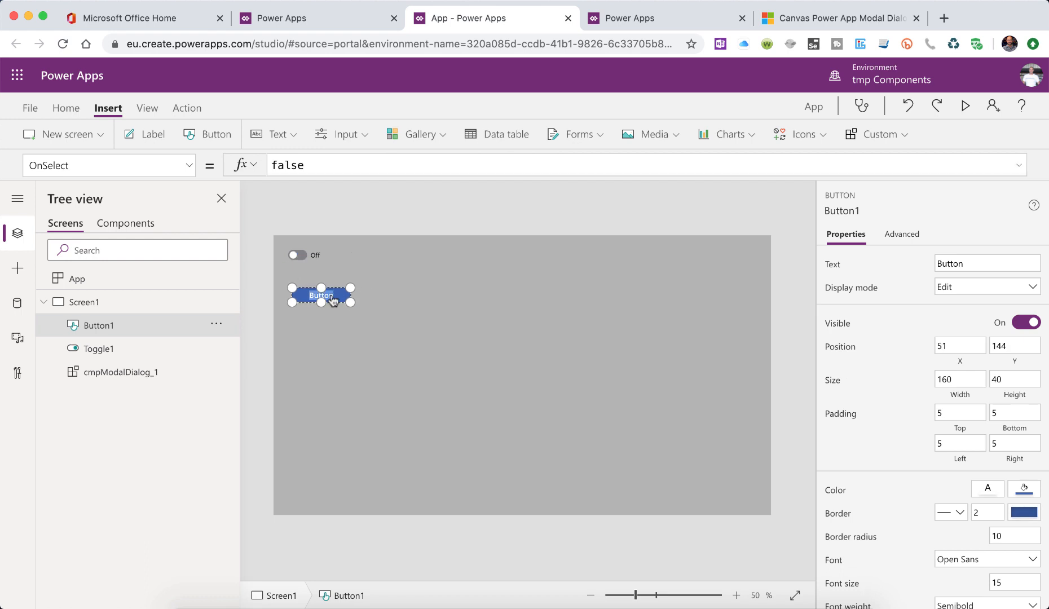
pyautogui.press('BackSpace')
pyautogui.write('Init Popup')
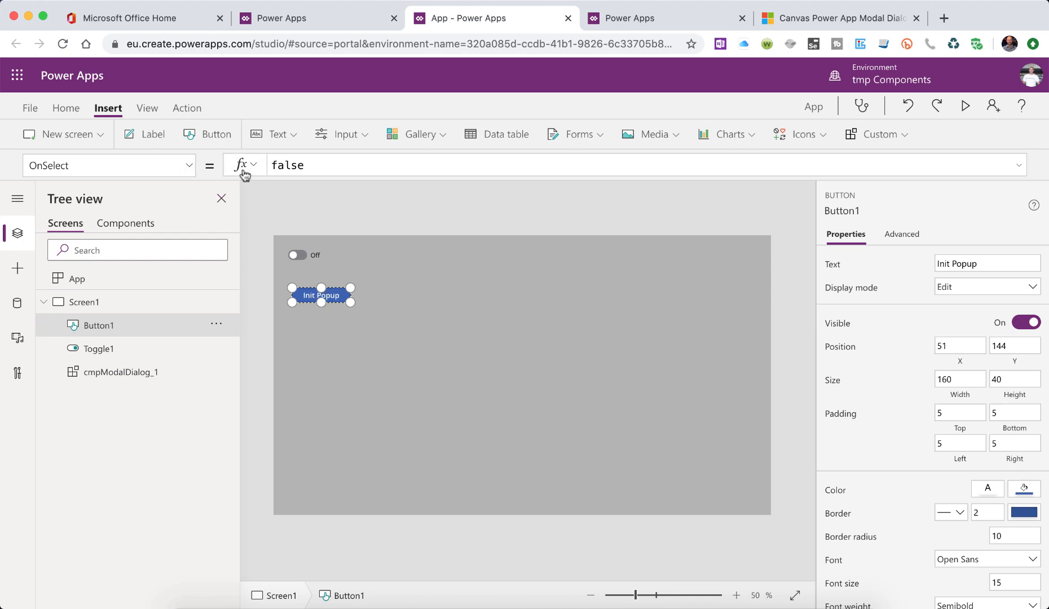
# Step: Replace the Init Popup button's OnSelect formula with the copied Button.OnSelect code
pyautogui.click(321, 166)
pyautogui.hotkey('ctrl', 'a')
pyautogui.hotkey('ctrl', 'v')
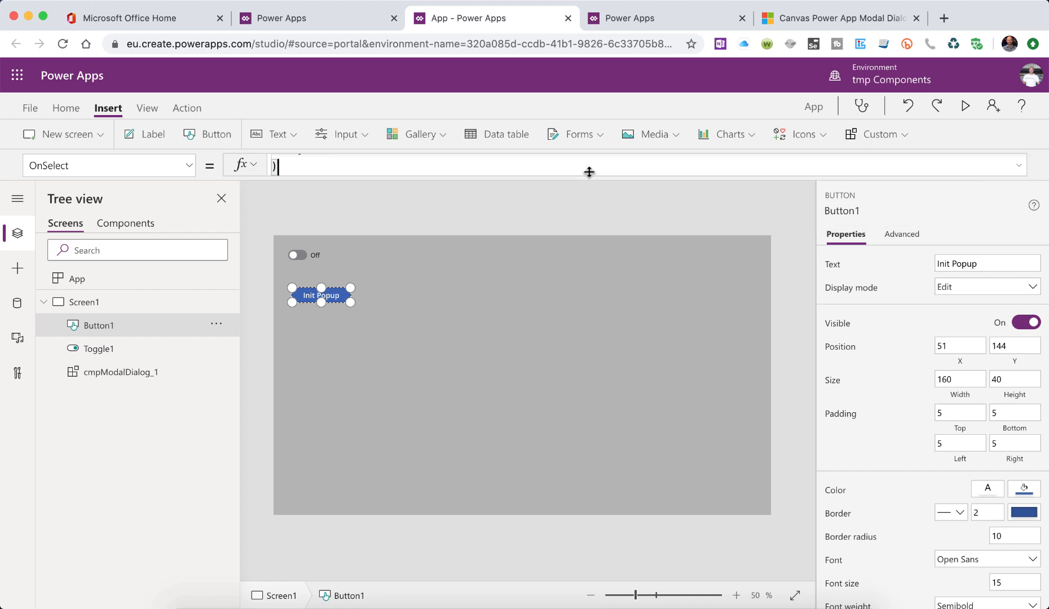
# Step: Switch to the modal dialog article and copy the component's Visible property code from Step 13
pyautogui.click(841, 19)
pyautogui.scroll(-6, 568, 342)
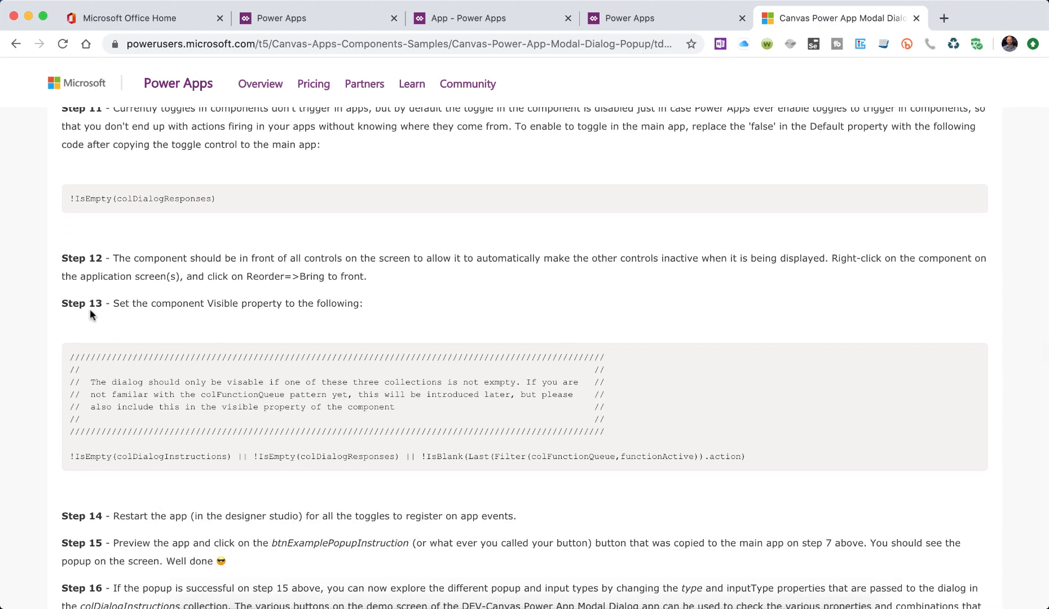
pyautogui.moveTo(68, 357); pyautogui.dragTo(771, 455)
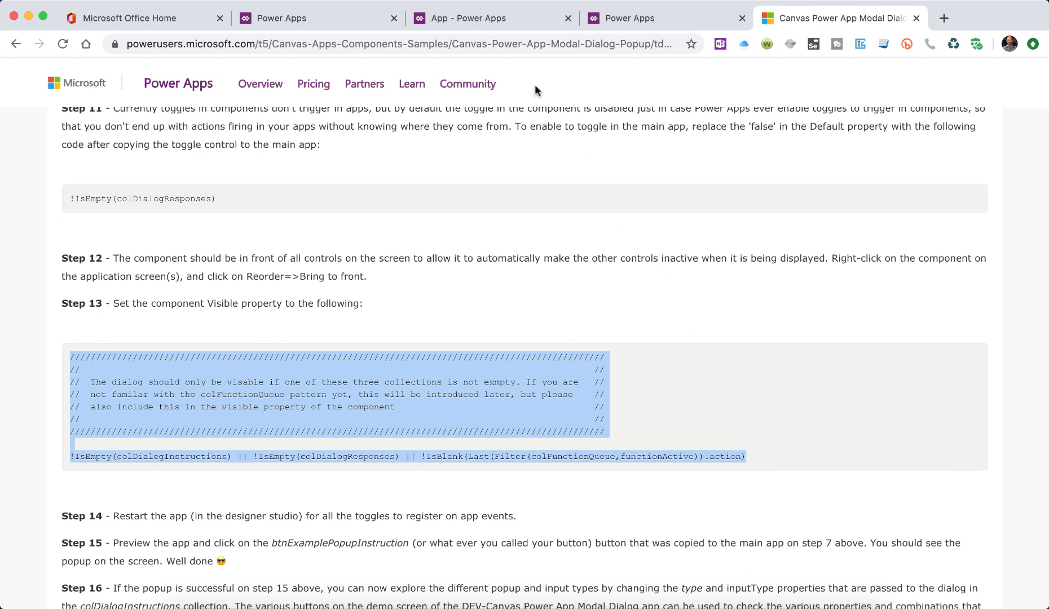
# Step: Back in the canvas app, replace the Visible formula of cmpModalDialog_1 with the copied Step 13 code
pyautogui.click(485, 23)
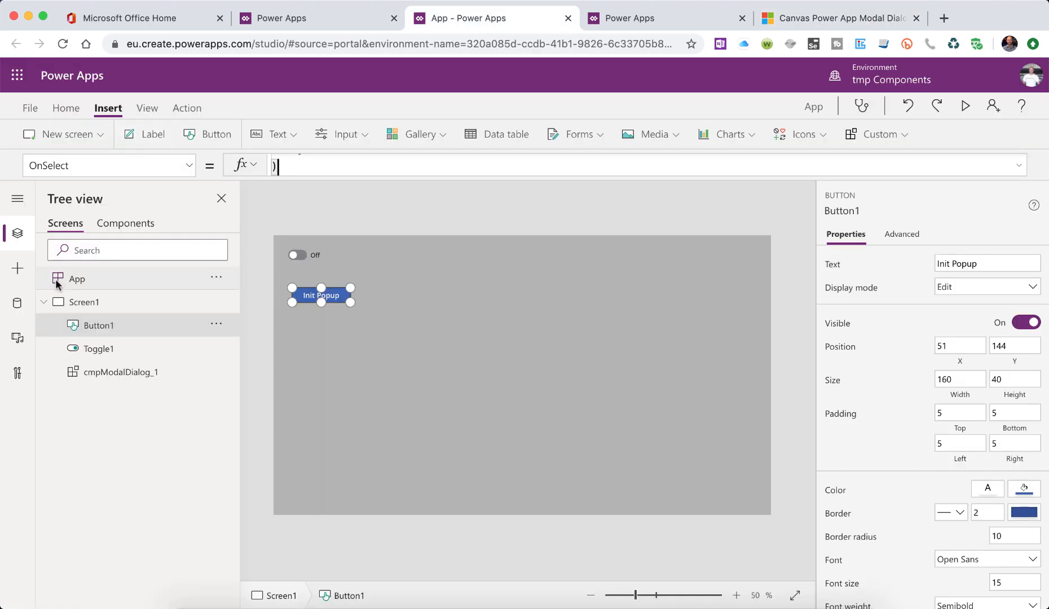
pyautogui.click(117, 378)
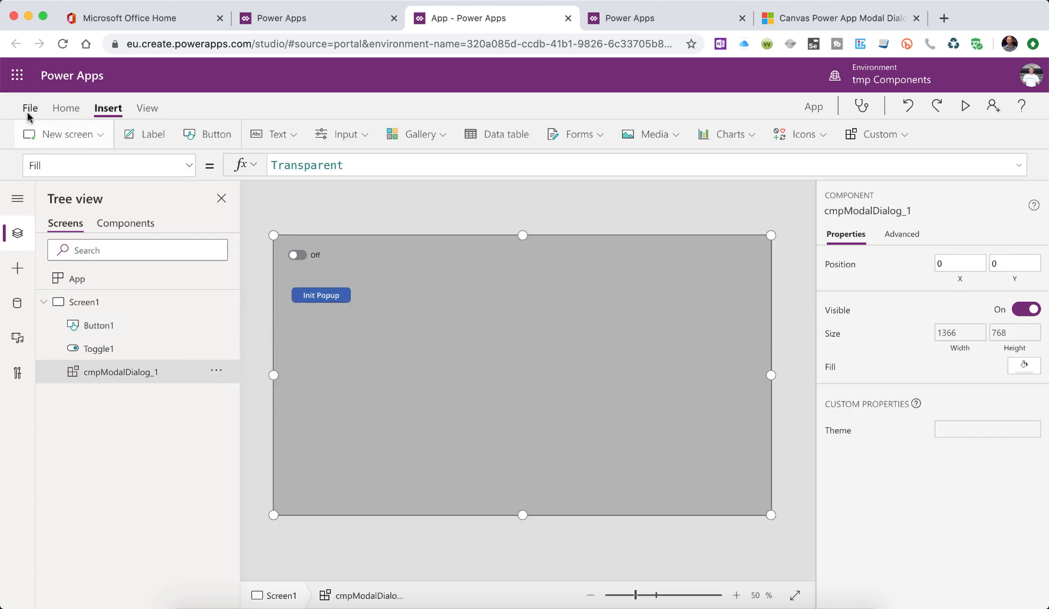
pyautogui.click(187, 168)
pyautogui.click(121, 302)
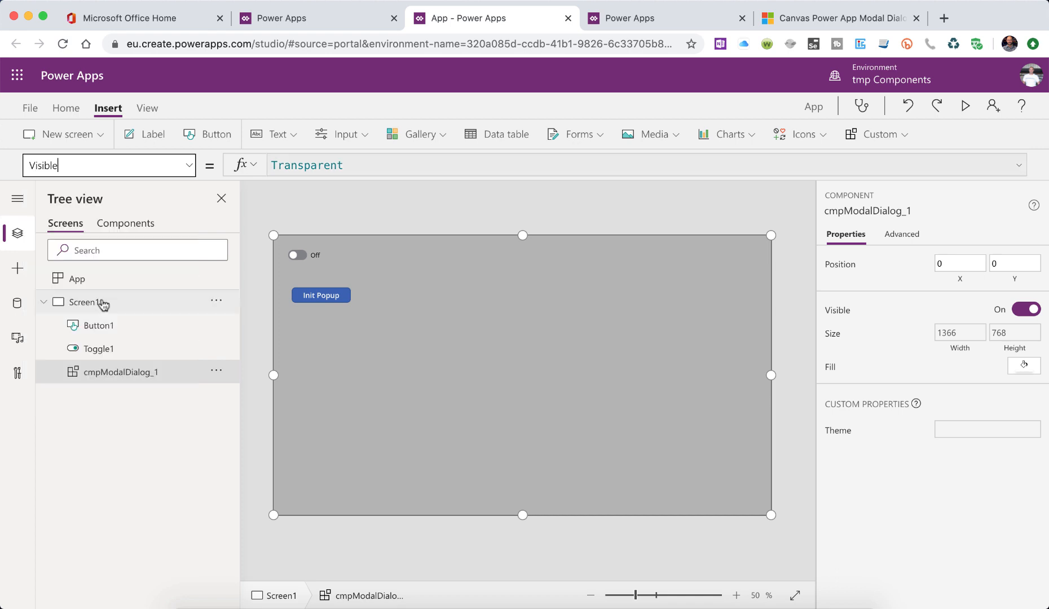
pyautogui.click(338, 162)
pyautogui.hotkey('ctrl', 'a')
pyautogui.hotkey('ctrl', 'v')
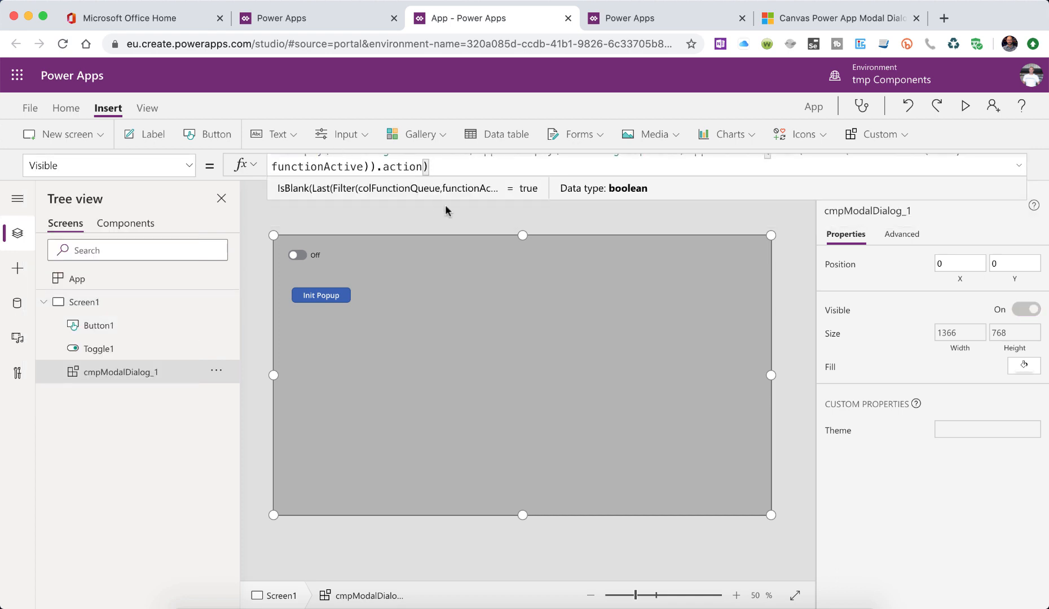
# Step: Save the app to the cloud under the name Popup Demo App
pyautogui.click(26, 108)
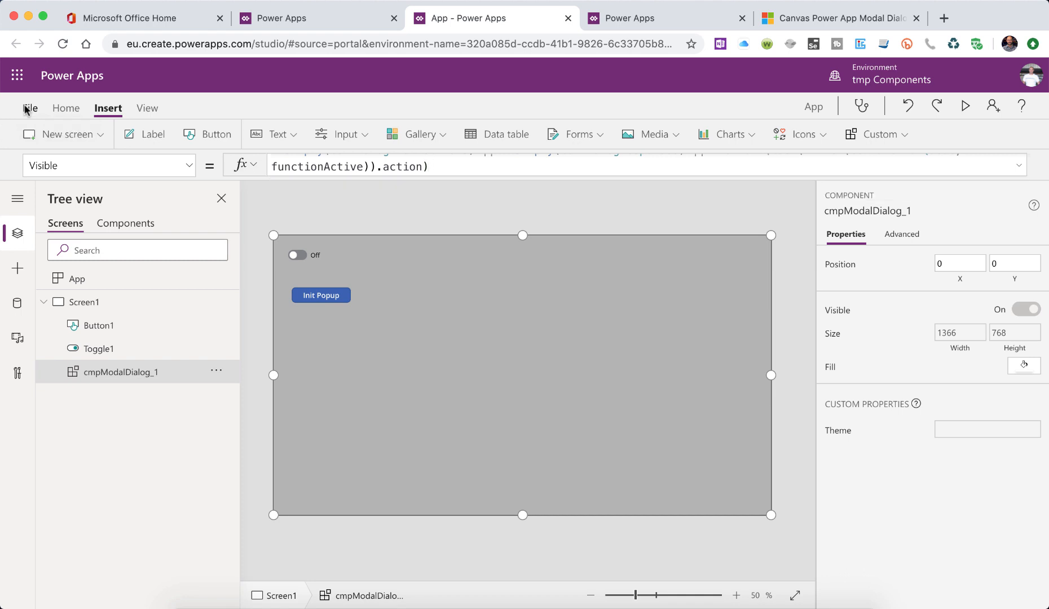
pyautogui.click(48, 388)
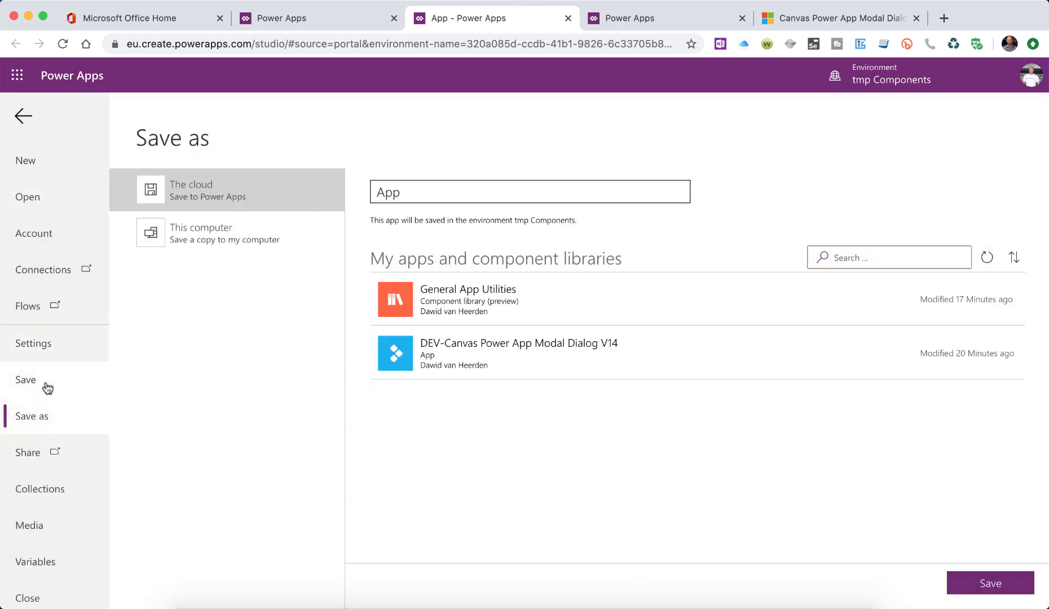
pyautogui.click(417, 191)
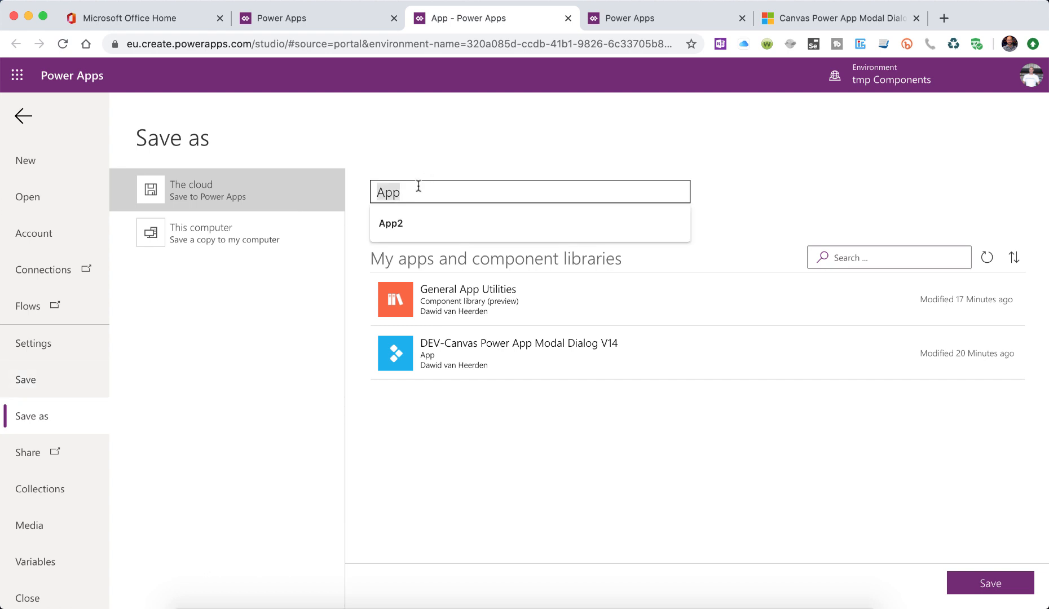
pyautogui.click(378, 192)
pyautogui.write('Popup D')
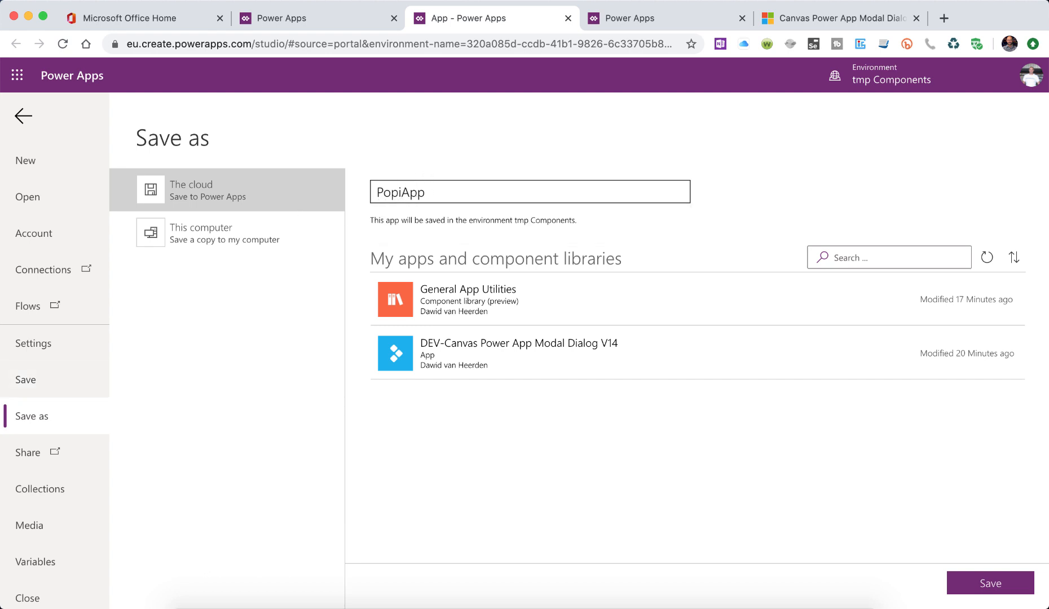
pyautogui.write('emo')
pyautogui.click(1008, 589)
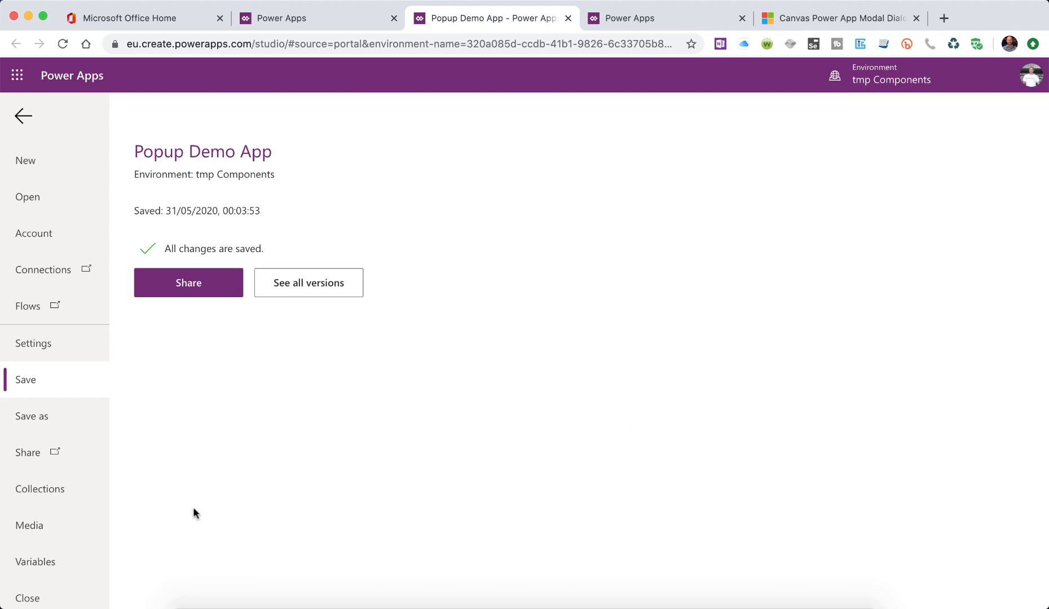
# Step: Close the saved app and reopen Popup Demo App from the available Power Apps
pyautogui.click(22, 597)
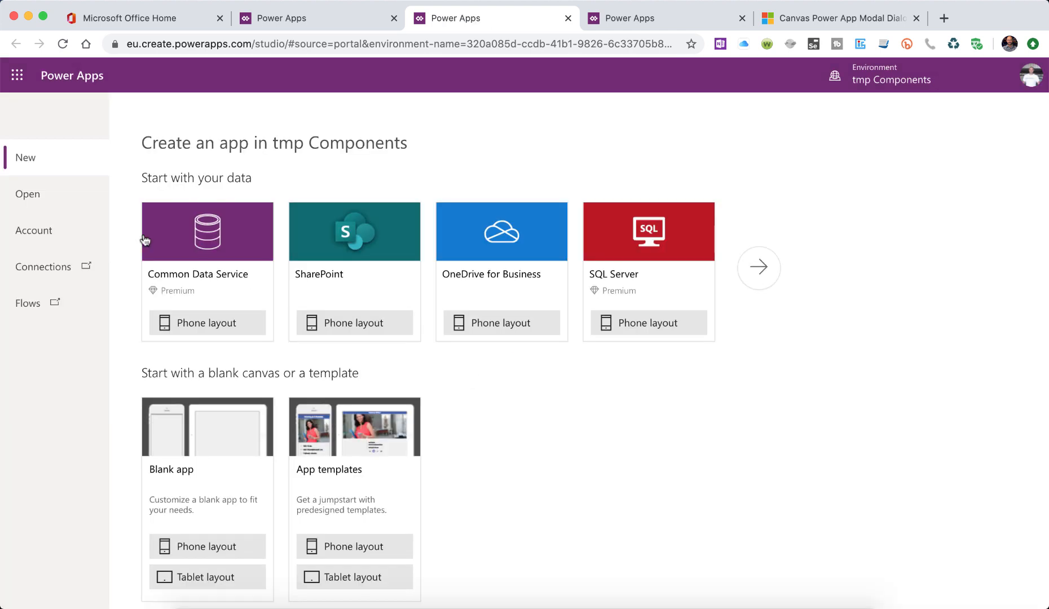
pyautogui.click(26, 193)
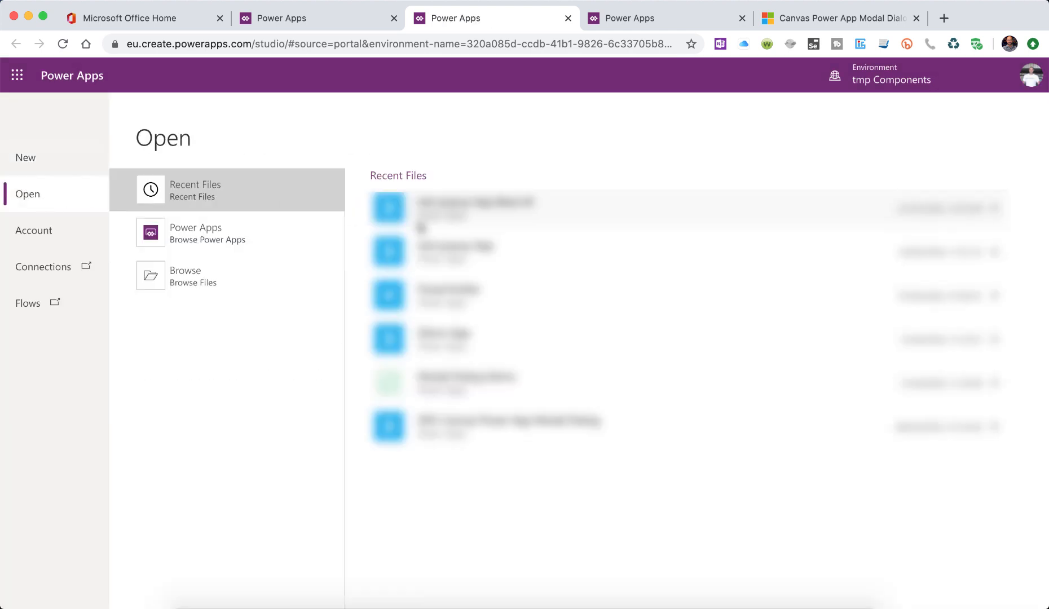
pyautogui.click(210, 232)
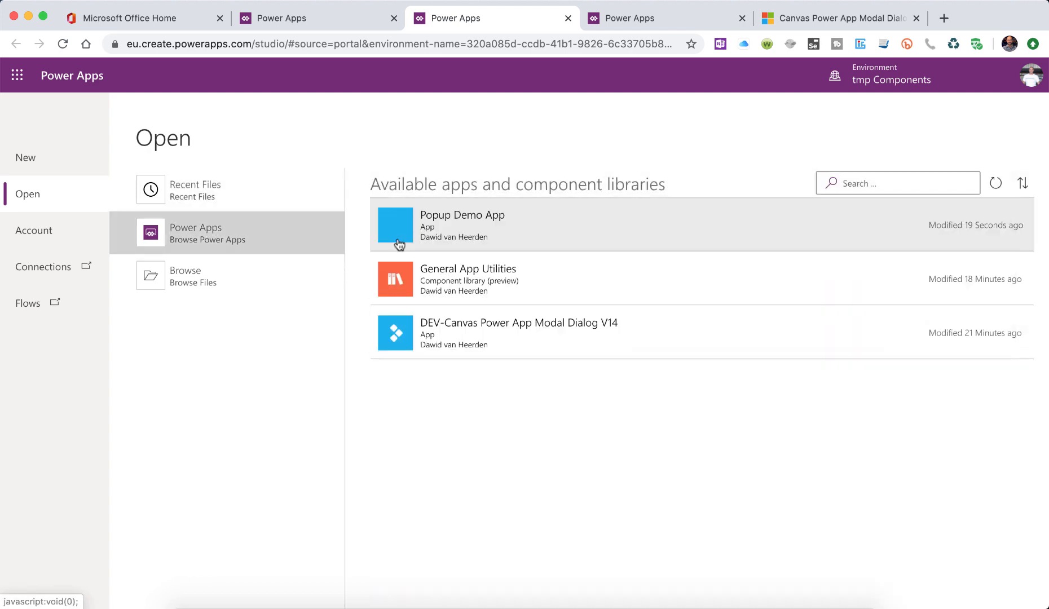
pyautogui.click(445, 227)
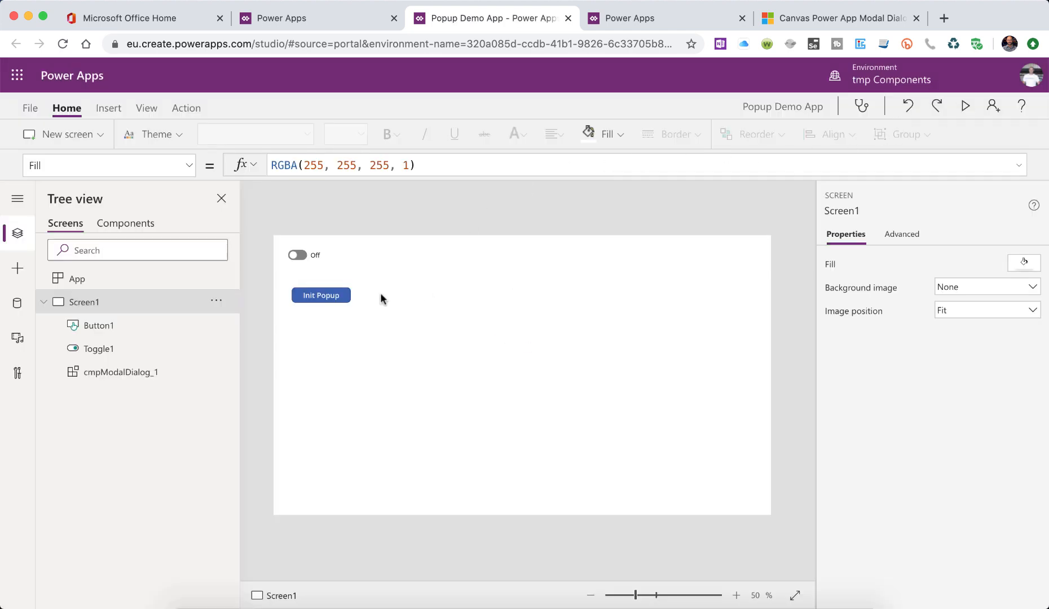
# Step: Examine the full OnSelect formula of the Init Popup button, including its message and icon settings
pyautogui.click(336, 296)
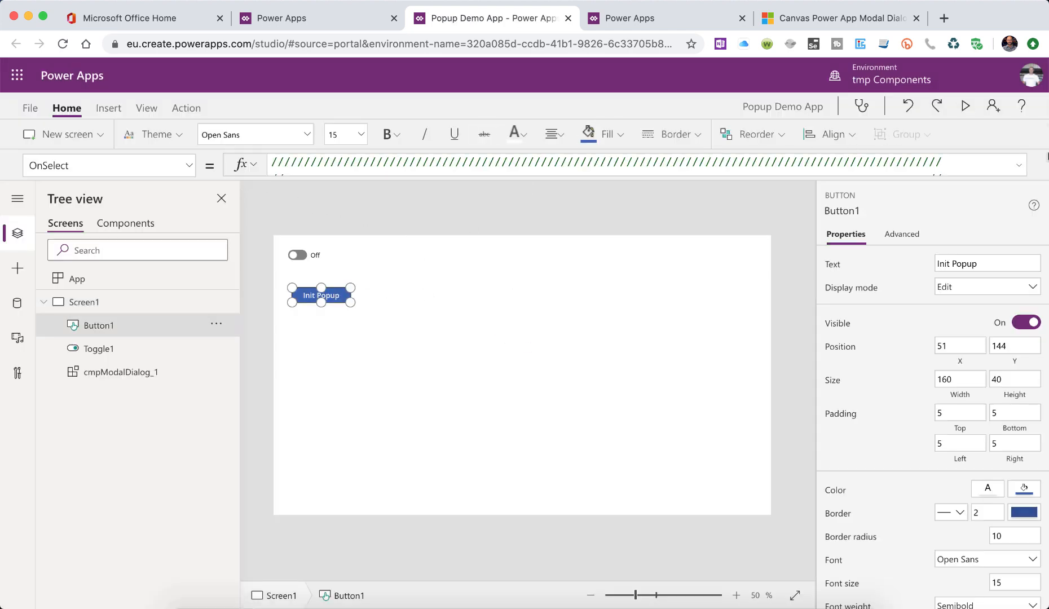
pyautogui.click(1024, 169)
pyautogui.scroll(-3, 784, 275)
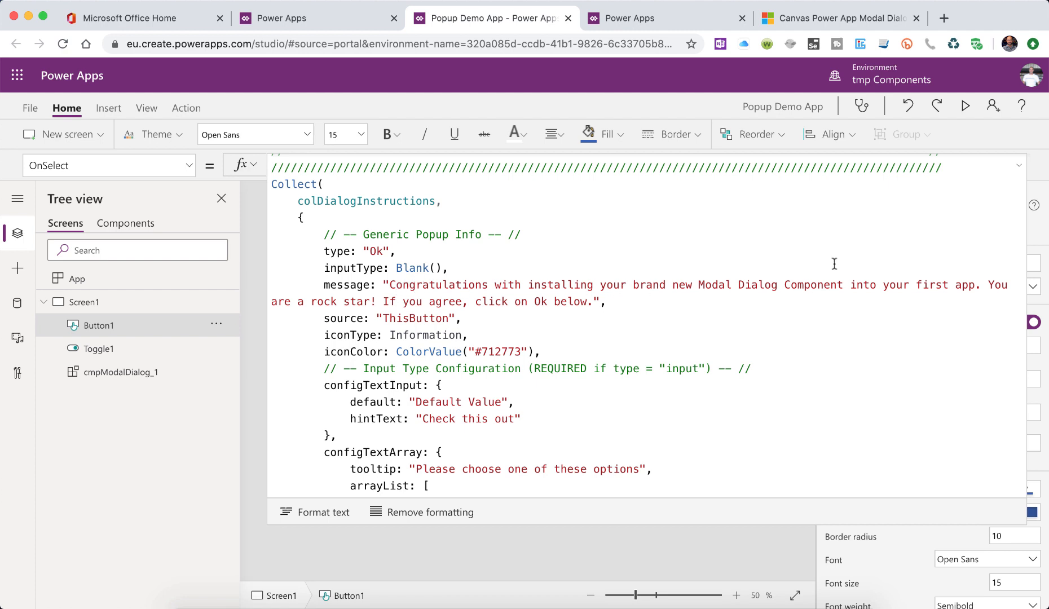
pyautogui.click(1018, 166)
# Step: Preview the app, trigger the dialog with Init Popup and answer it with Ok
pyautogui.click(965, 106)
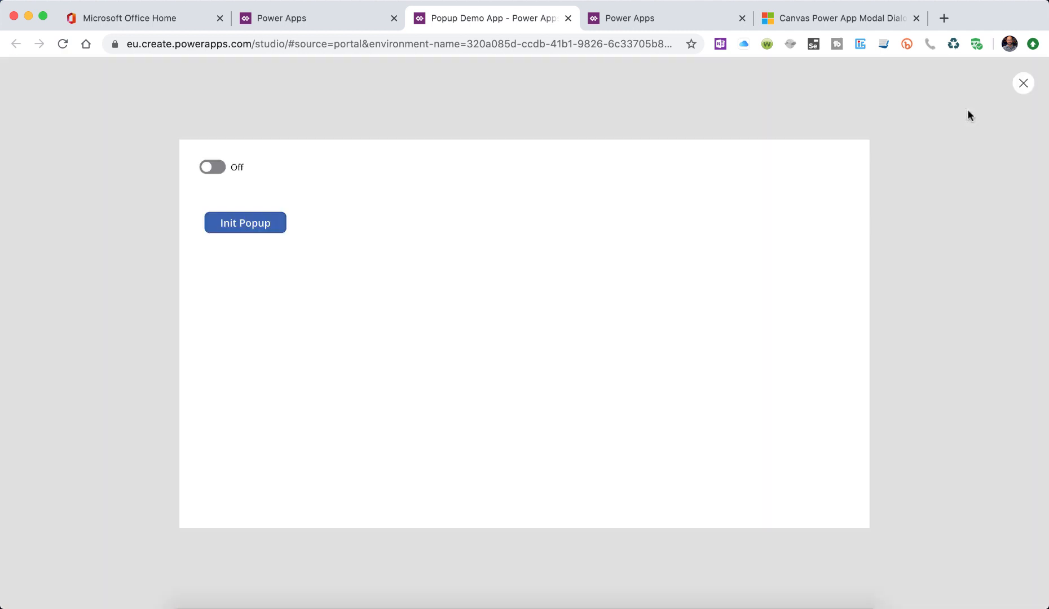
pyautogui.click(160, 194)
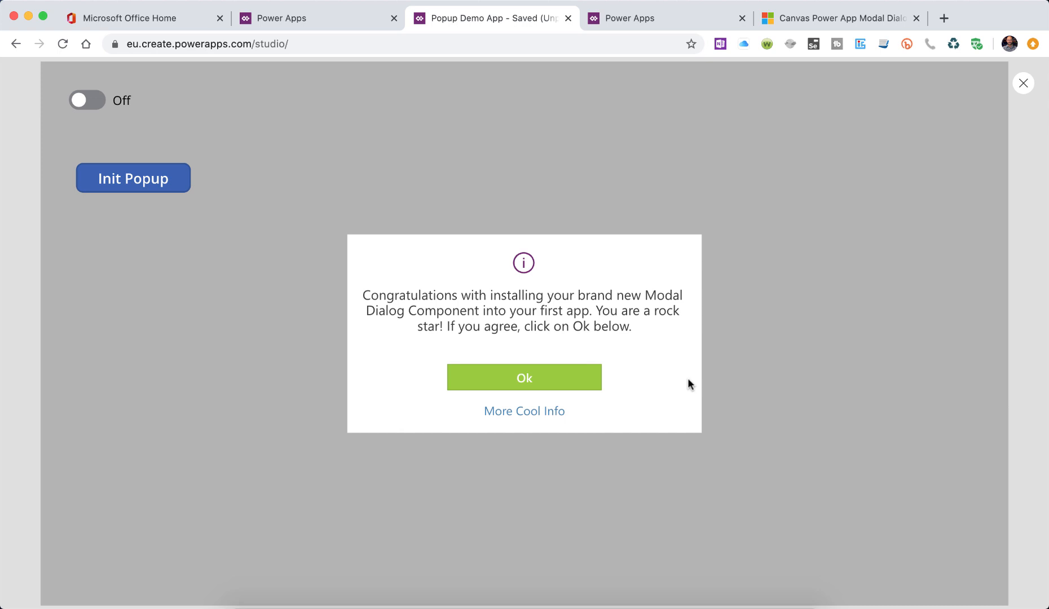
pyautogui.click(540, 379)
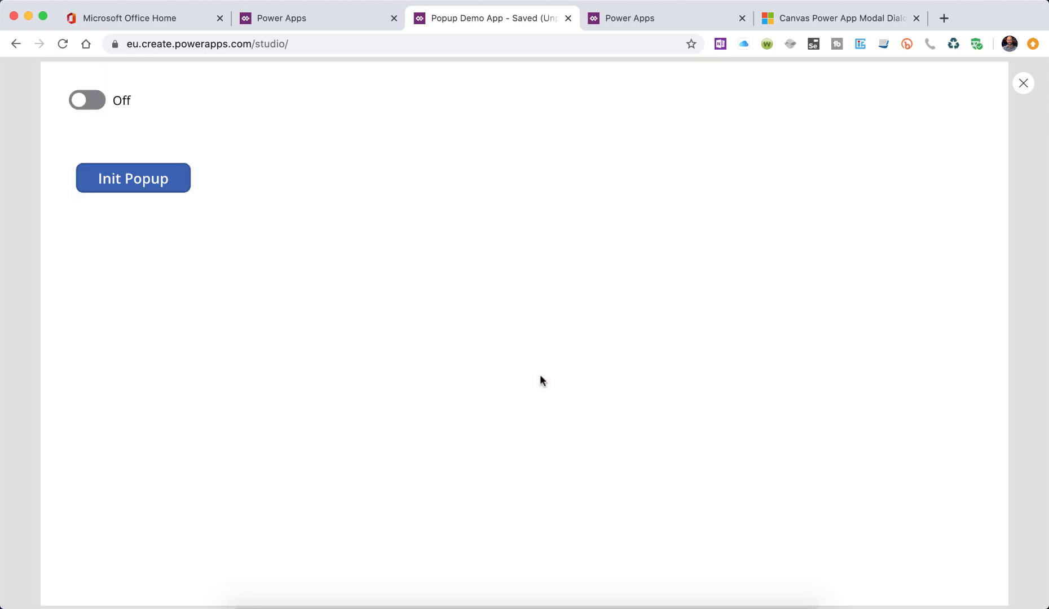
# Step: Switch to the Canvas Power App Modal Dialog article and look through it down to the attached component and demo files
pyautogui.click(813, 21)
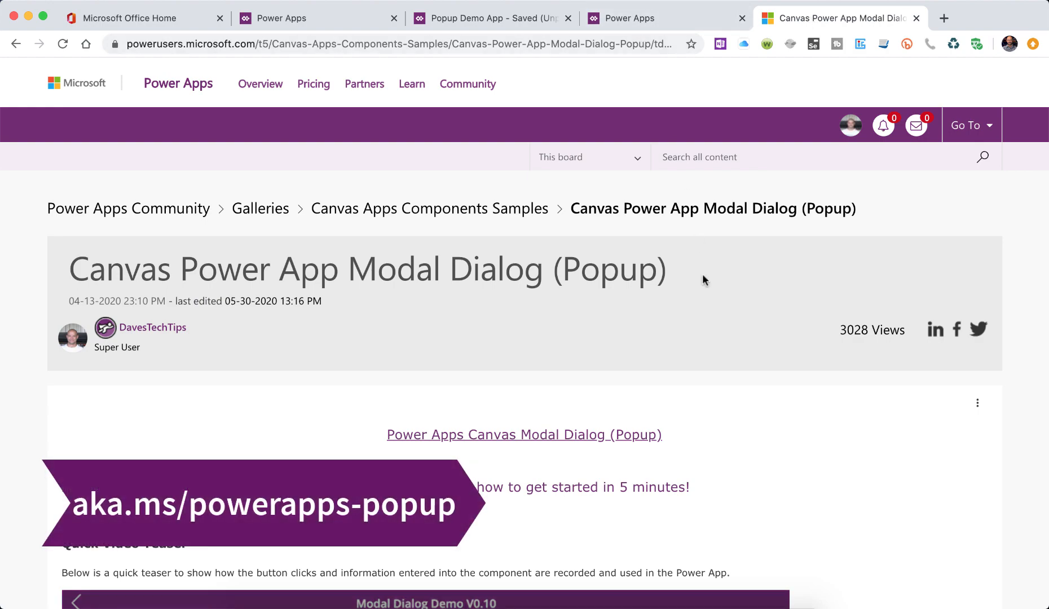
pyautogui.scroll(-2, 703, 274)
pyautogui.scroll(-20, 703, 280)
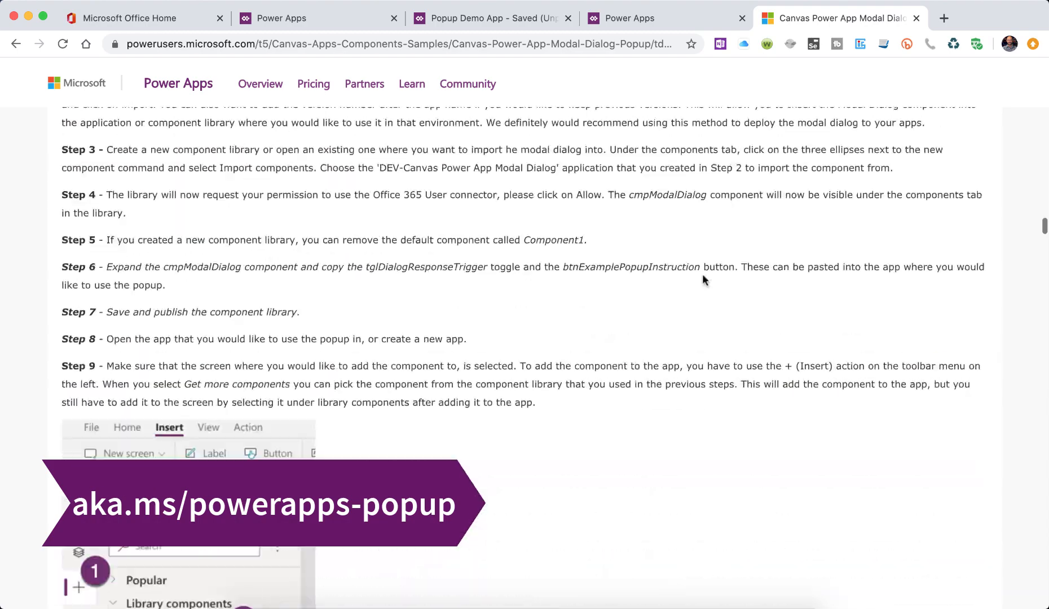
pyautogui.scroll(-20, 703, 278)
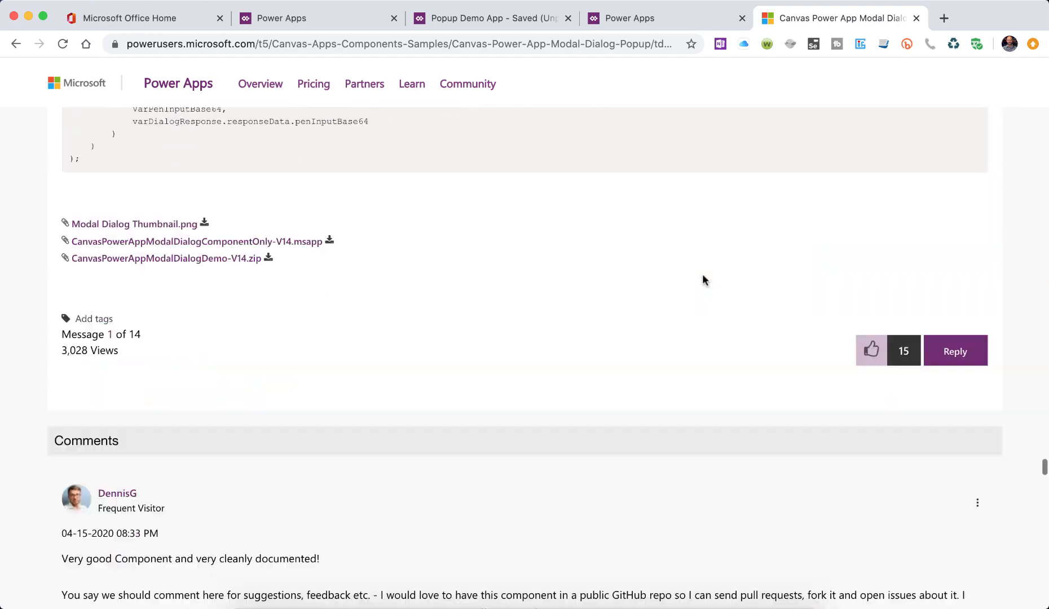
pyautogui.scroll(15, 703, 274)
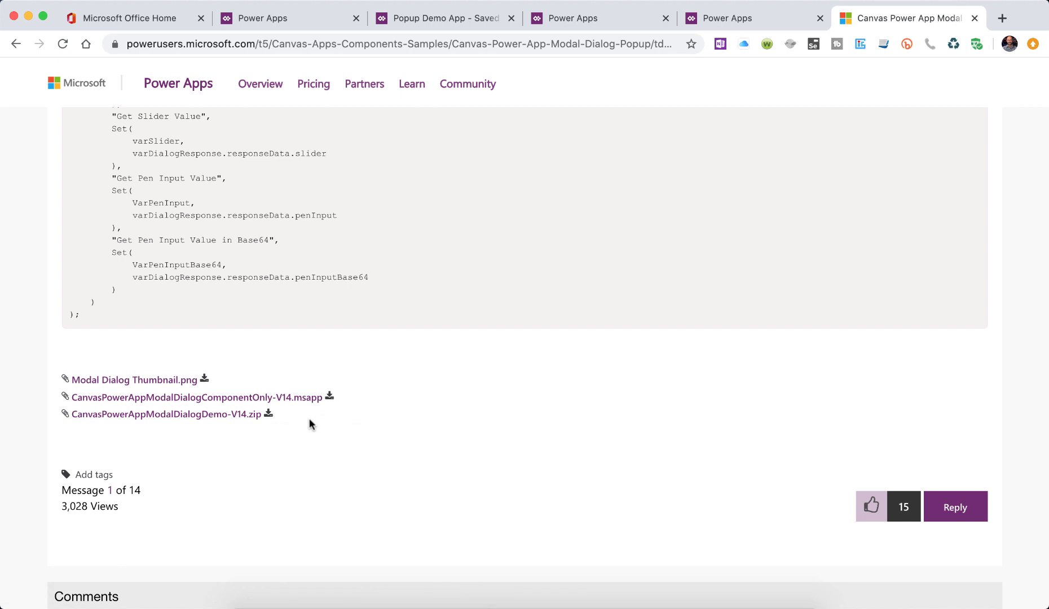
# Step: In the Power Apps maker portal, start a canvas app import and upload the package CanvasPowerAppModalDialogDemo-V14.zip
pyautogui.click(311, 22)
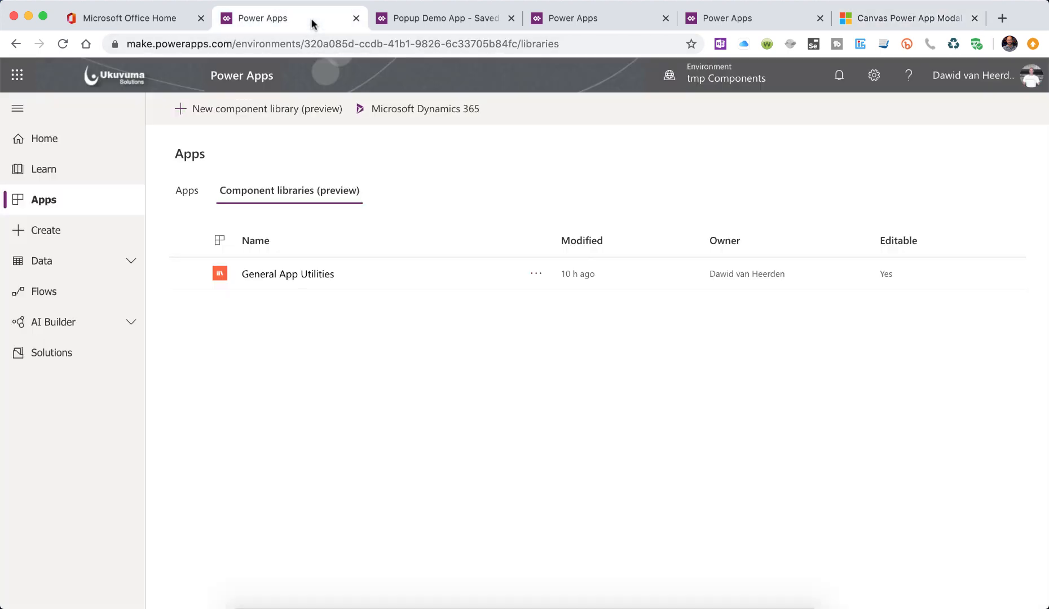
pyautogui.click(186, 192)
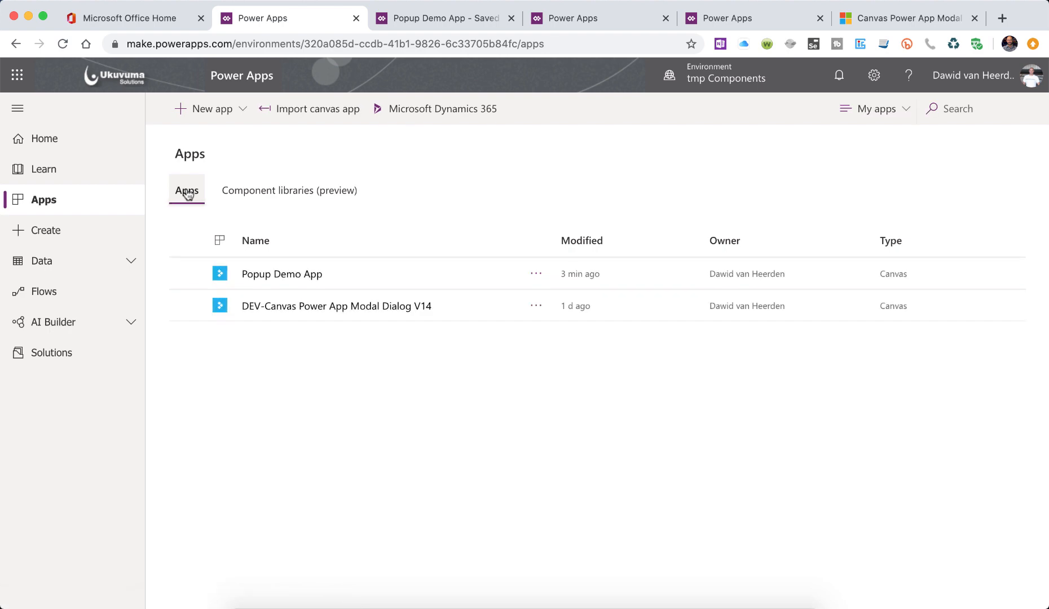
pyautogui.click(333, 109)
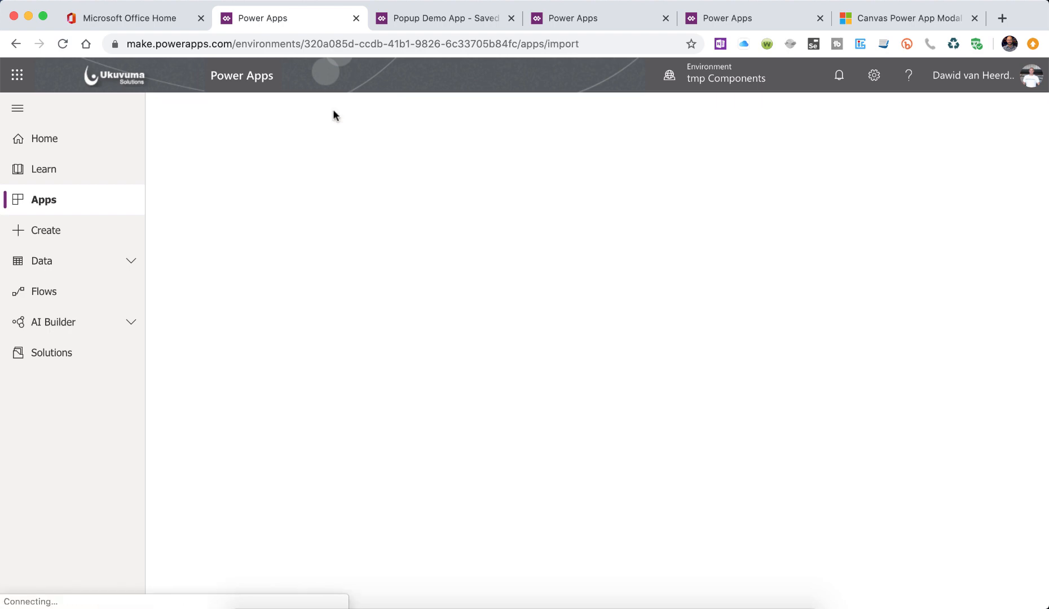
pyautogui.click(972, 213)
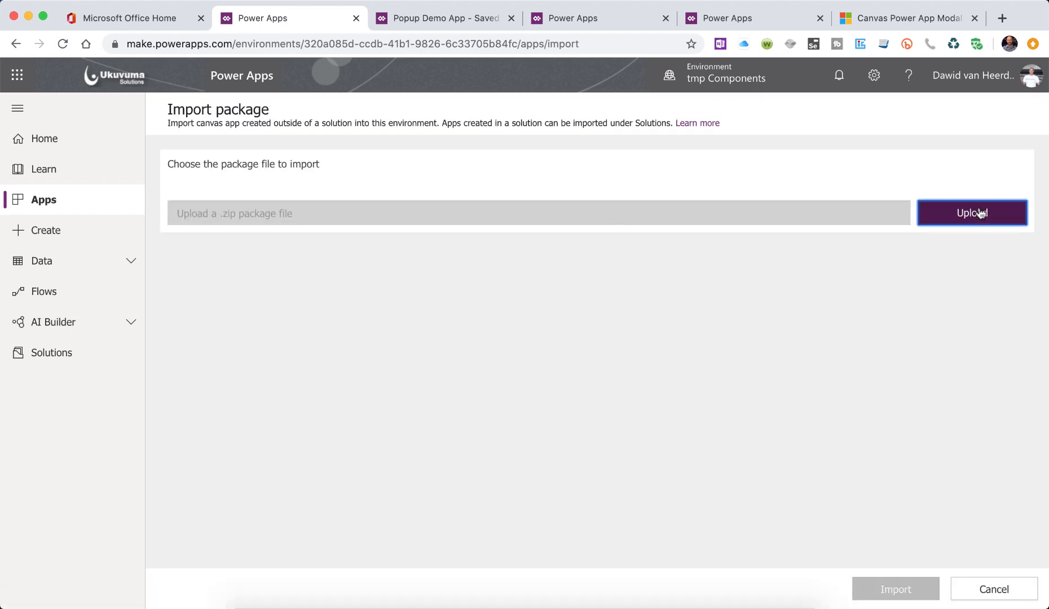
pyautogui.scroll(-2, 455, 301)
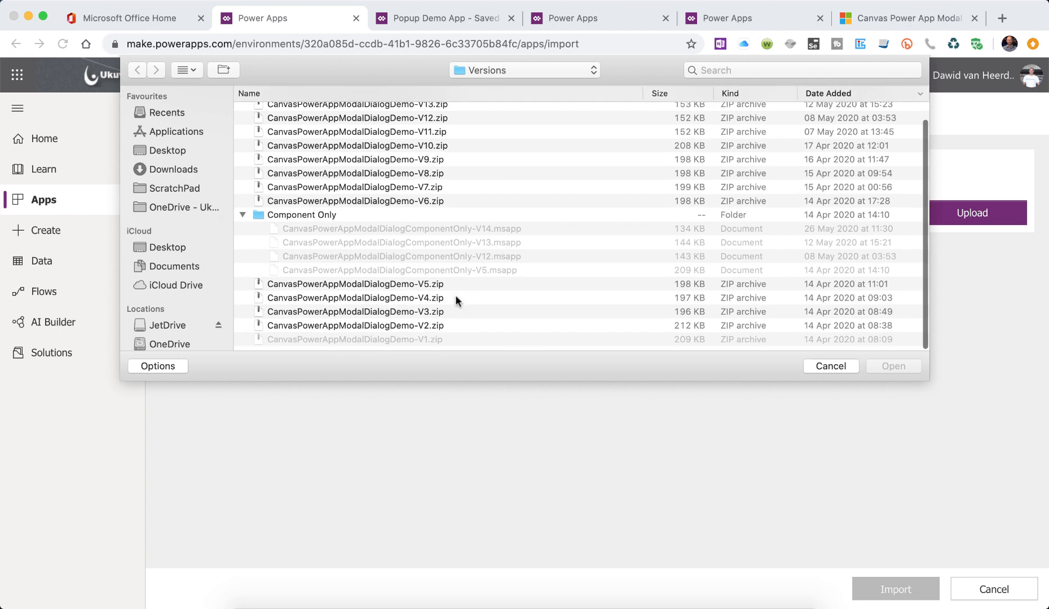
pyautogui.scroll(2, 456, 301)
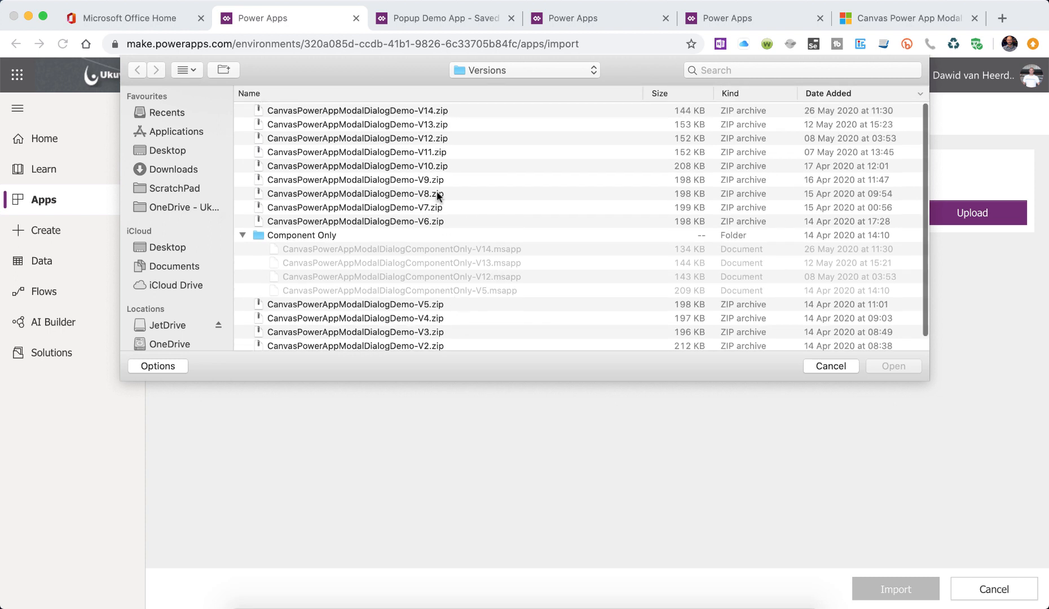
pyautogui.click(392, 110)
pyautogui.click(894, 366)
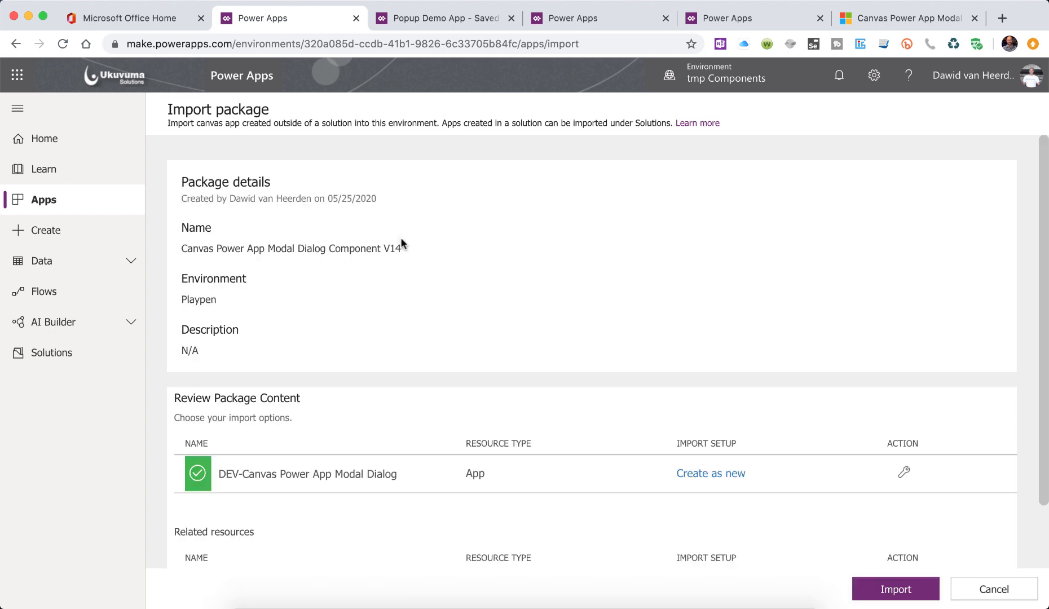
# Step: Set the new app's resource name to DEV-Canvas Power App Modal Dialog V15, import the package and check the import summary
pyautogui.click(904, 473)
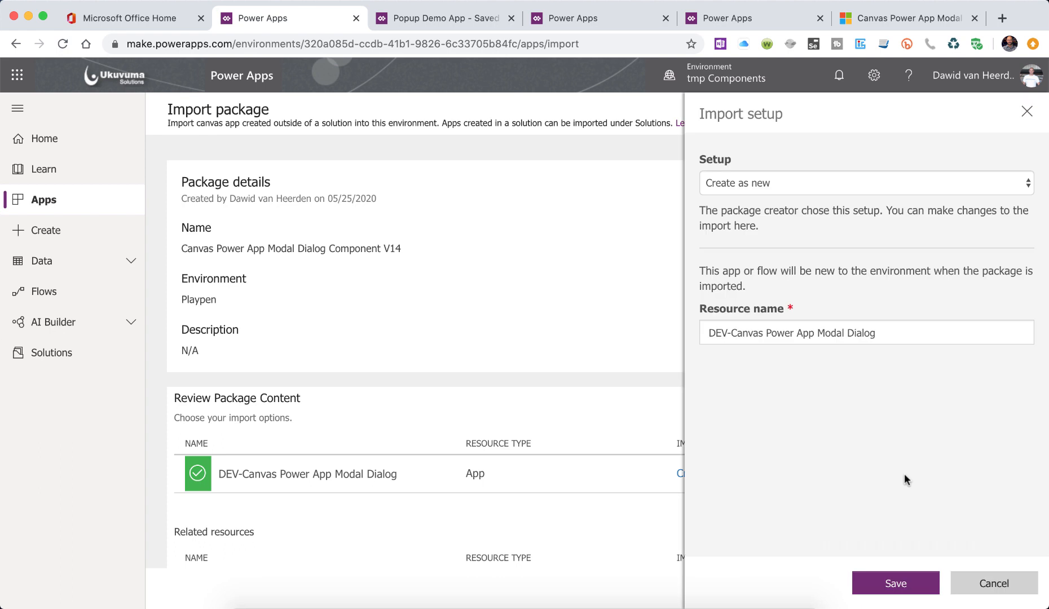
pyautogui.click(875, 334)
pyautogui.write('V15')
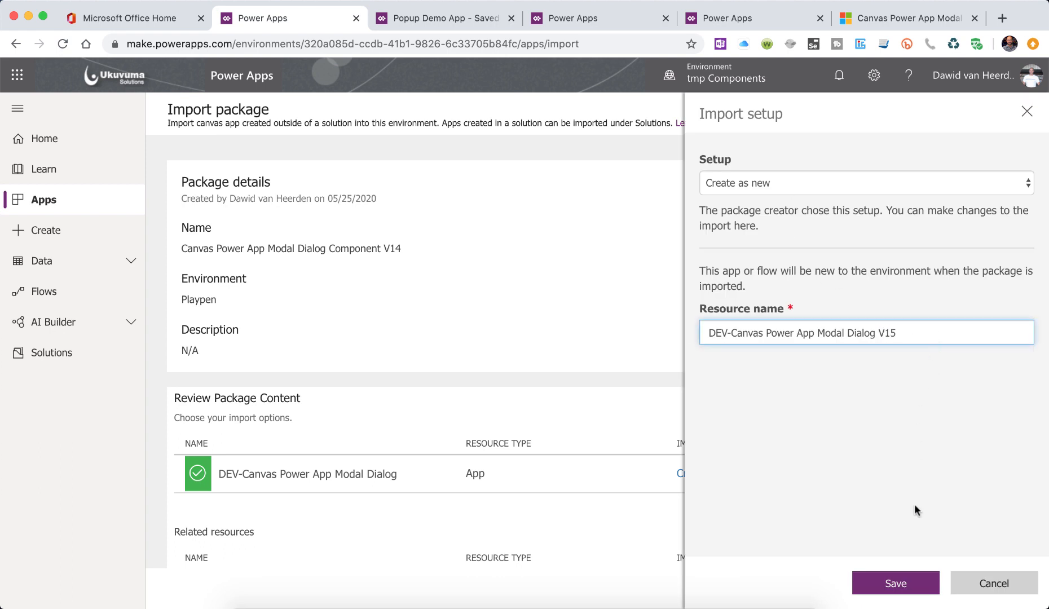
pyautogui.click(909, 582)
pyautogui.click(900, 591)
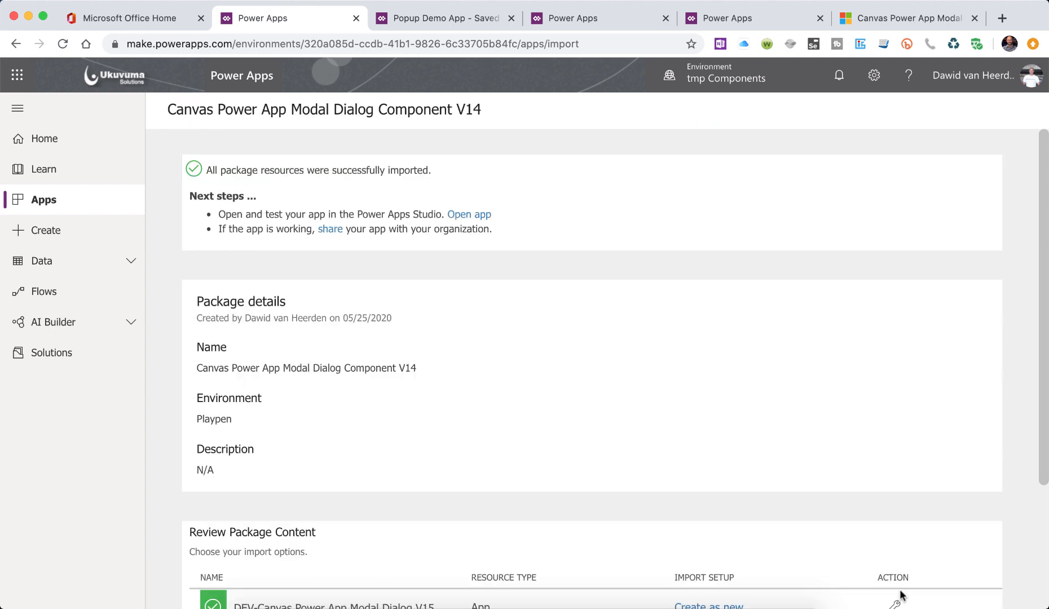
pyautogui.scroll(-3, 873, 478)
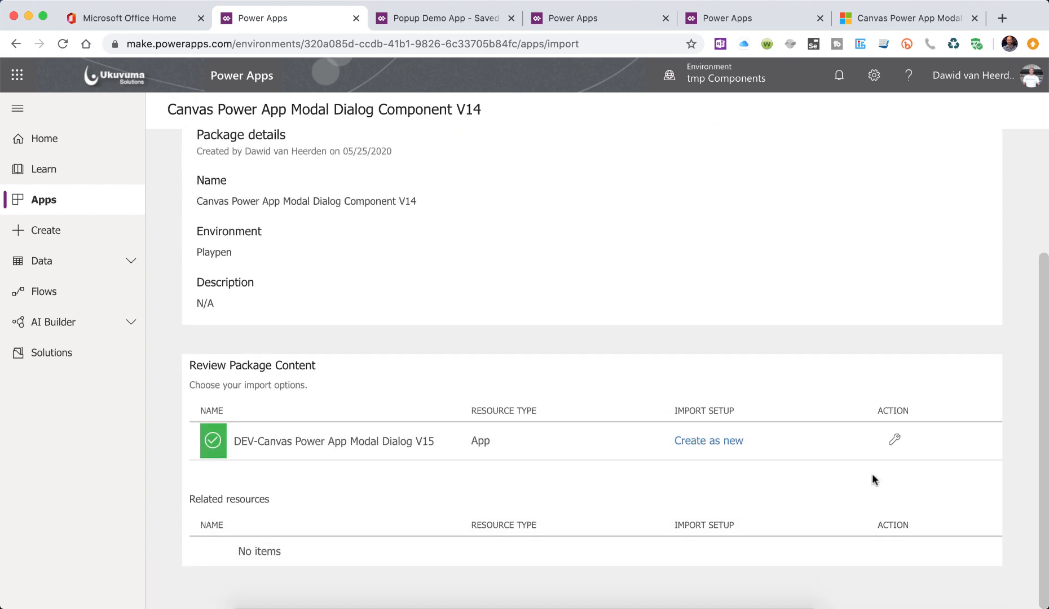
pyautogui.scroll(3, 872, 477)
# Step: Open the General App Utilities component library for editing and dismiss the studio welcome message
pyautogui.click(33, 200)
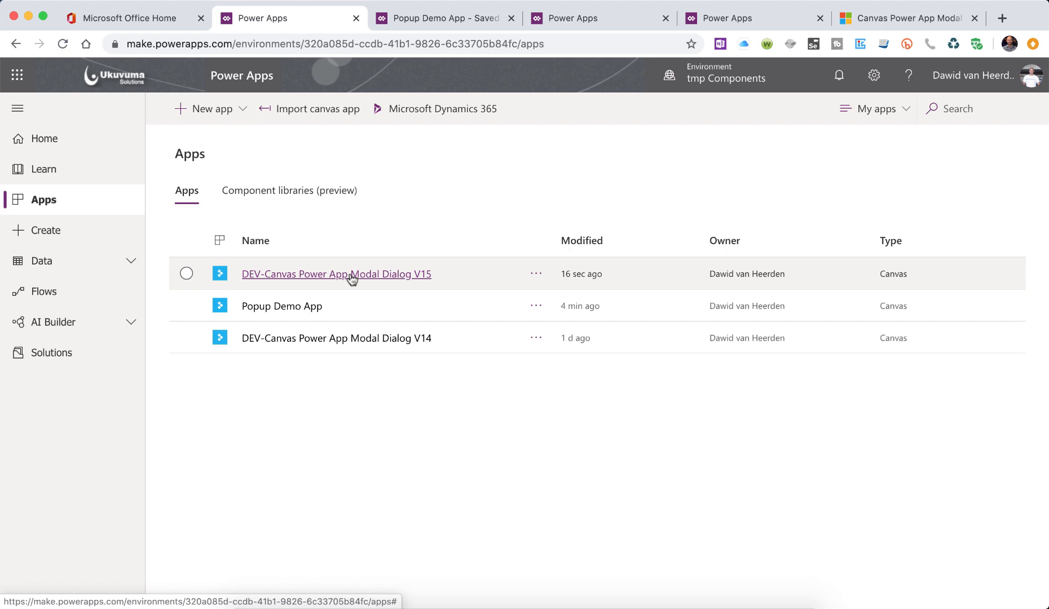
pyautogui.click(273, 195)
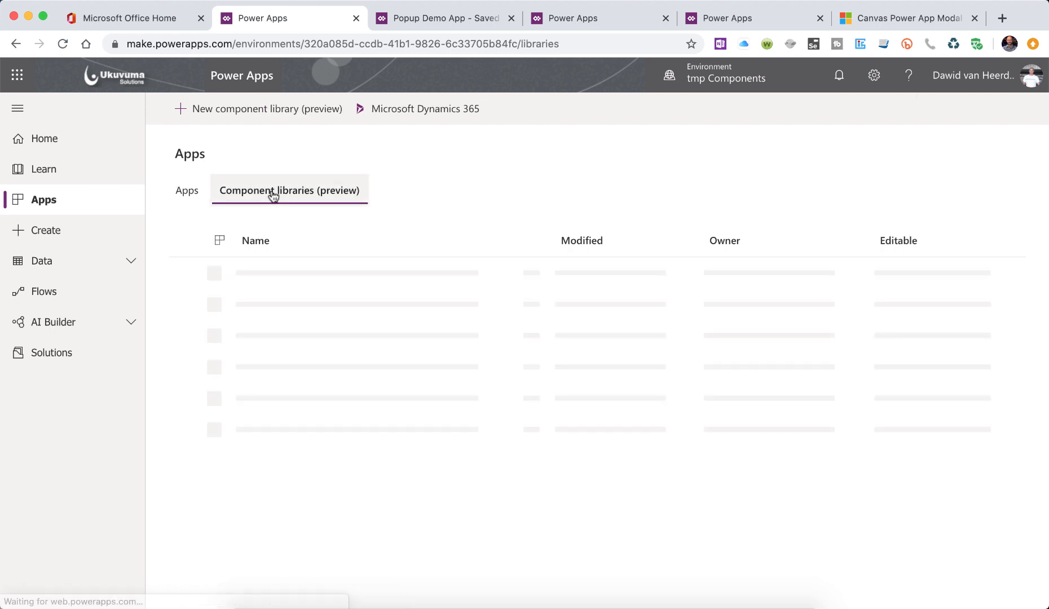
pyautogui.click(535, 274)
pyautogui.click(563, 305)
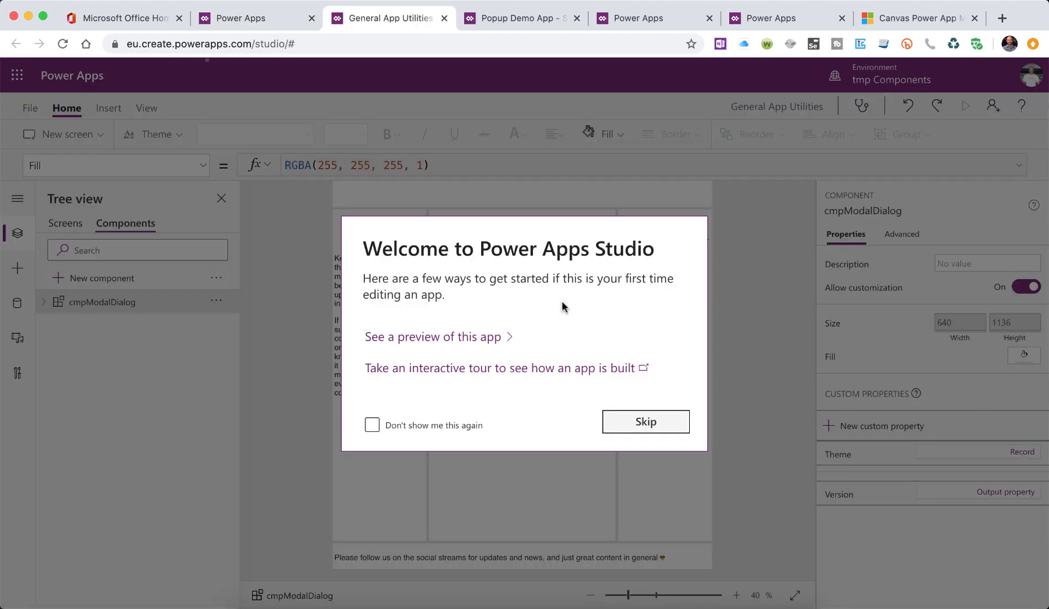
pyautogui.click(646, 427)
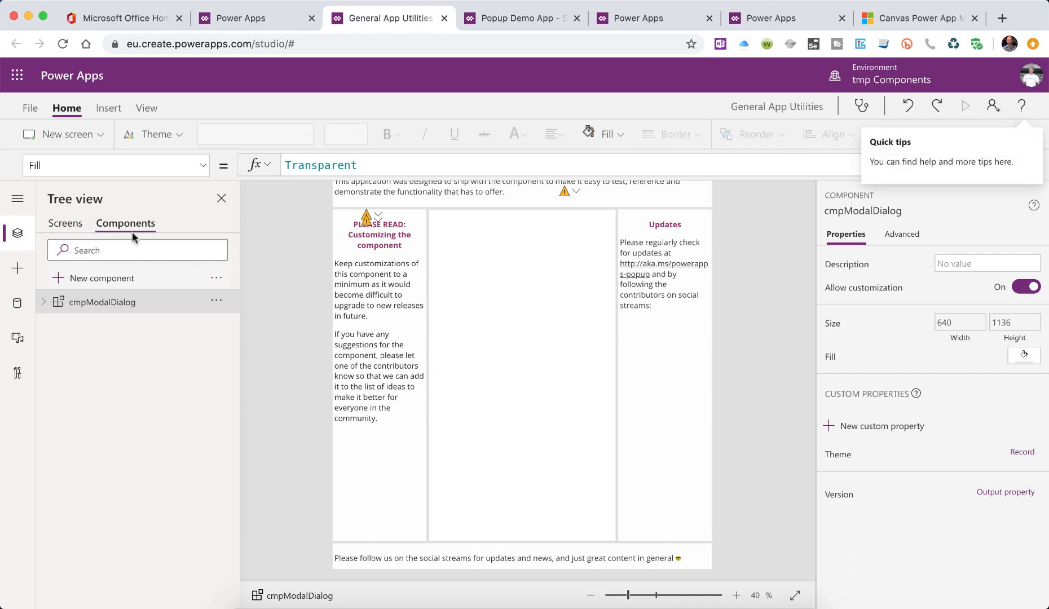
# Step: Import the components from DEV-Canvas Power App Modal Dialog V15 into the library, replacing the existing cmpModalDialog
pyautogui.click(216, 280)
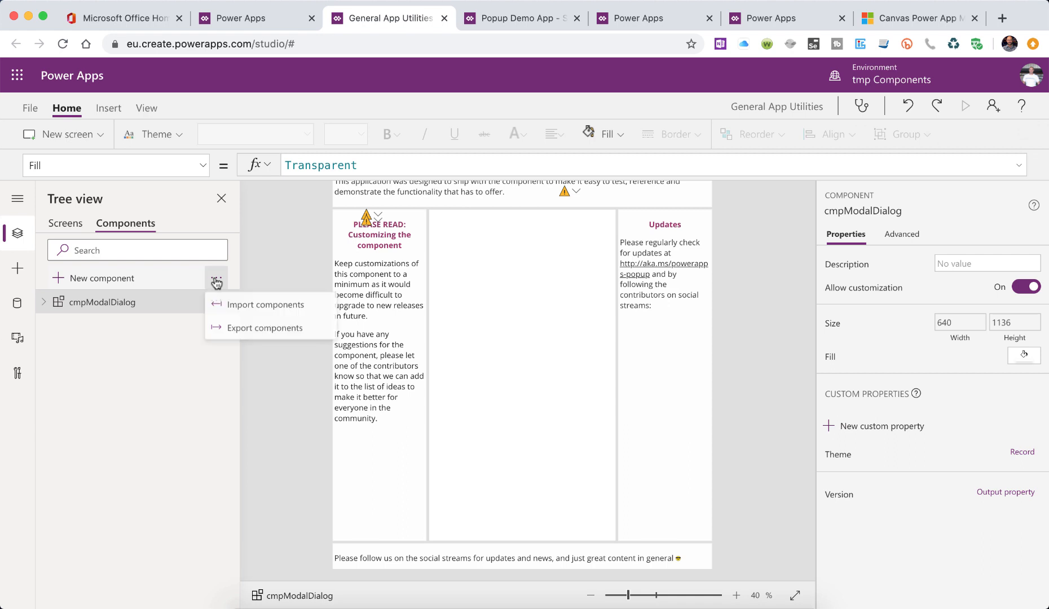
pyautogui.click(239, 305)
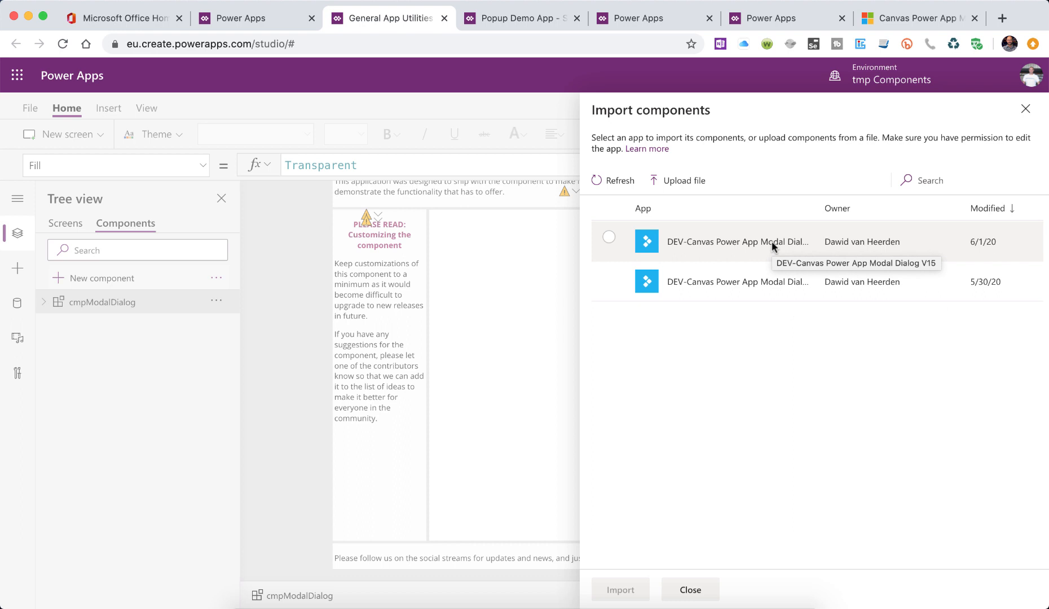
pyautogui.click(606, 239)
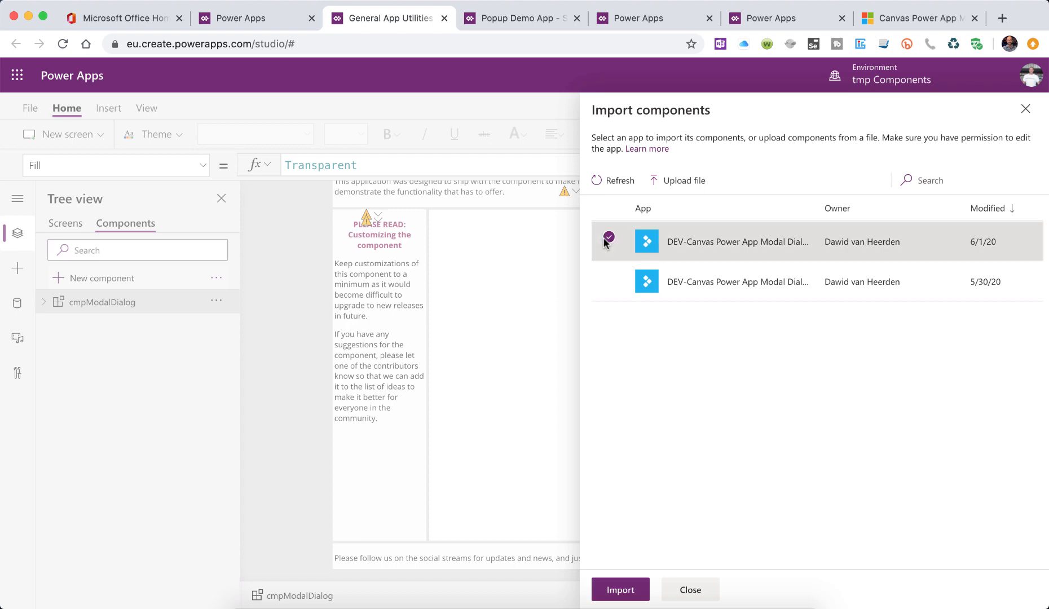
pyautogui.click(621, 590)
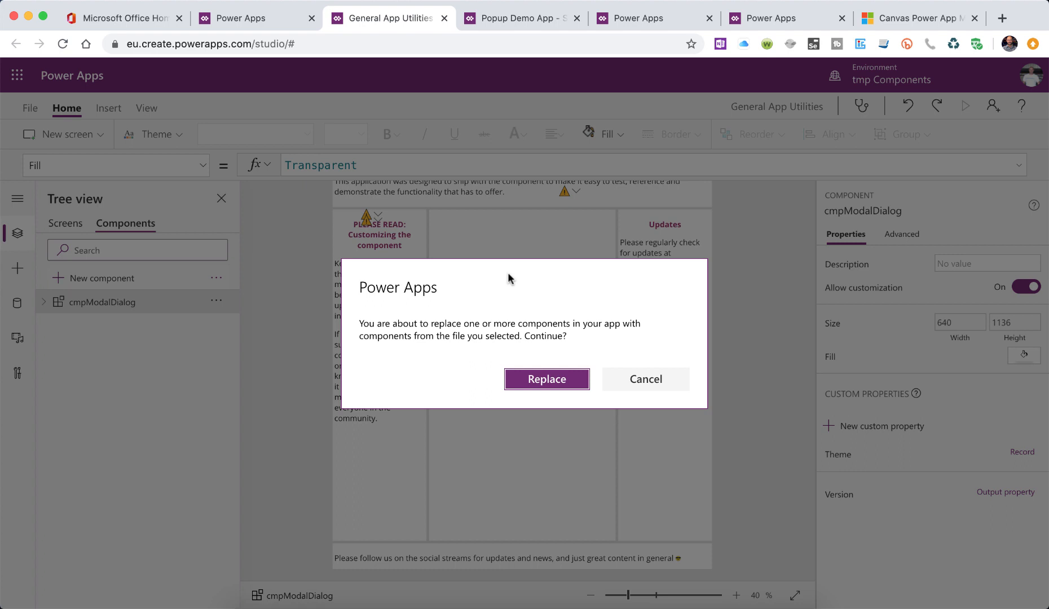
pyautogui.click(546, 381)
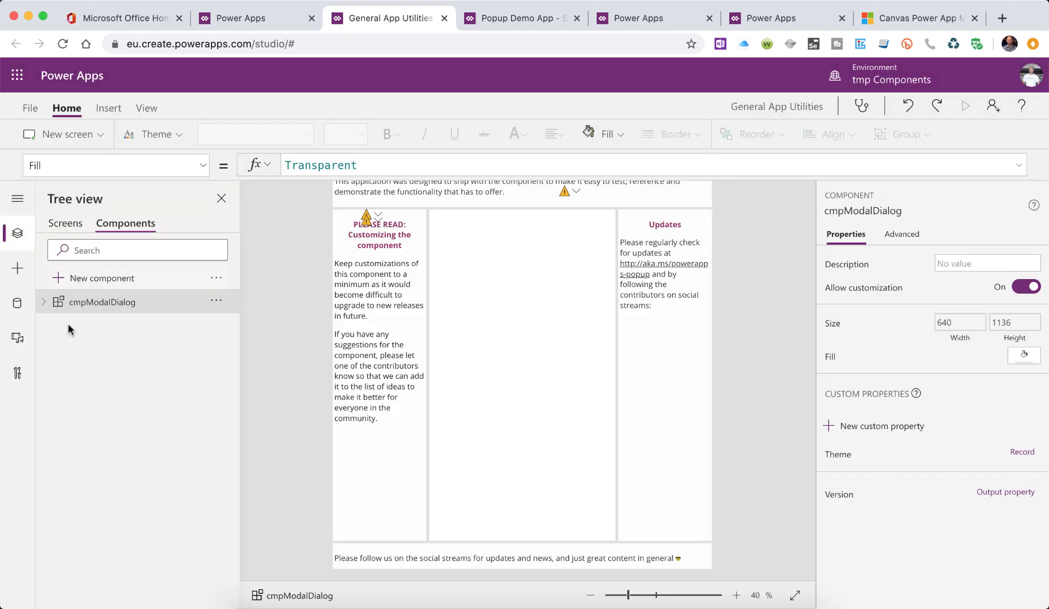
# Step: Expand cmpModalDialog and check the version text of its lblVersion label
pyautogui.click(44, 303)
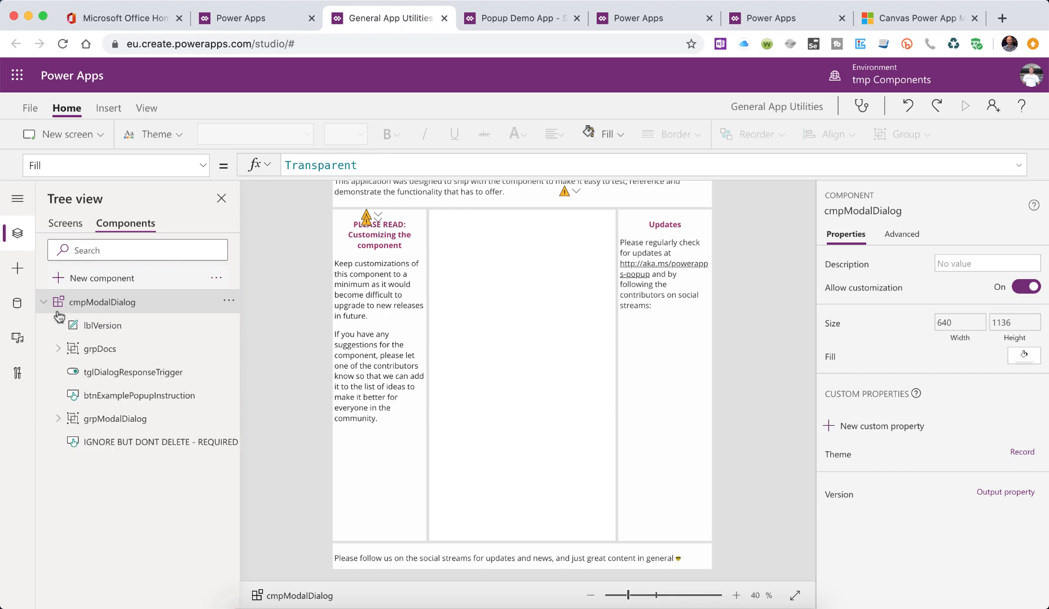
pyautogui.click(107, 328)
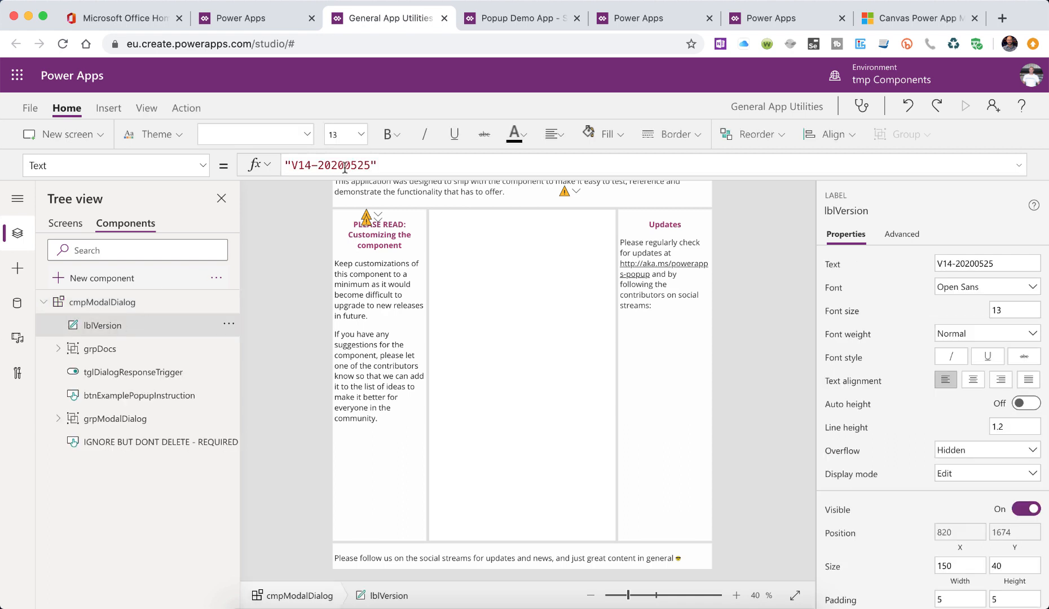
pyautogui.doubleClick(311, 164)
pyautogui.write('V15')
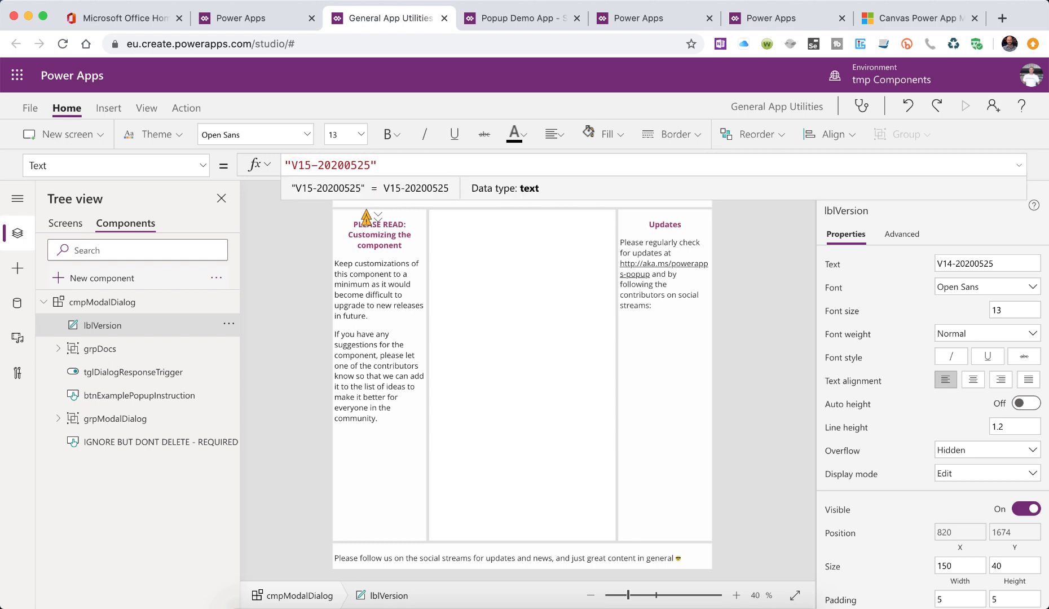
pyautogui.click(370, 162)
pyautogui.press('BackSpace')
pyautogui.press('BackSpace')
pyautogui.press('BackSpace')
pyautogui.write('601')
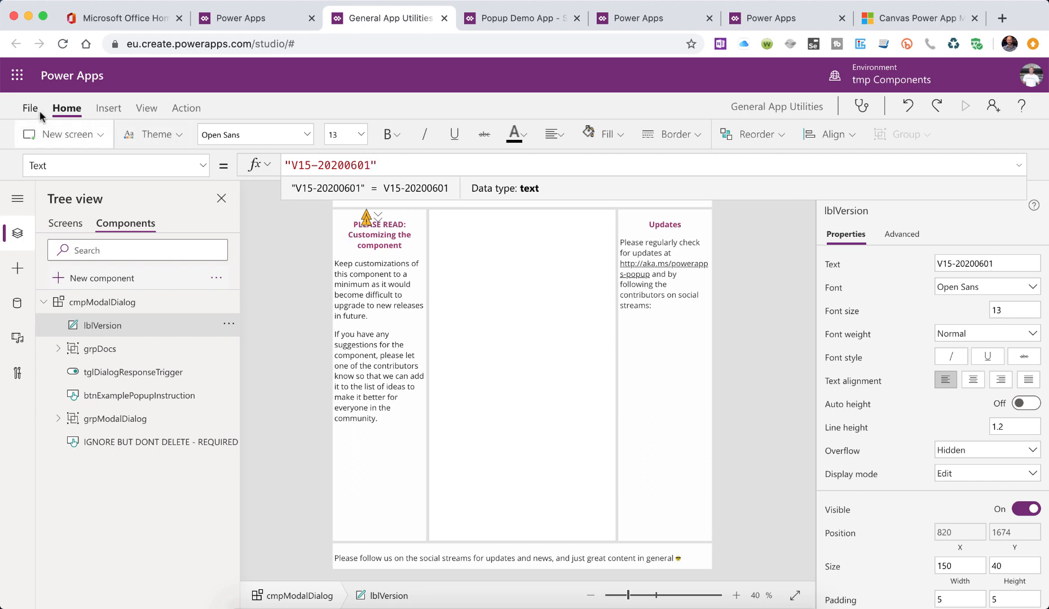
pyautogui.click(63, 225)
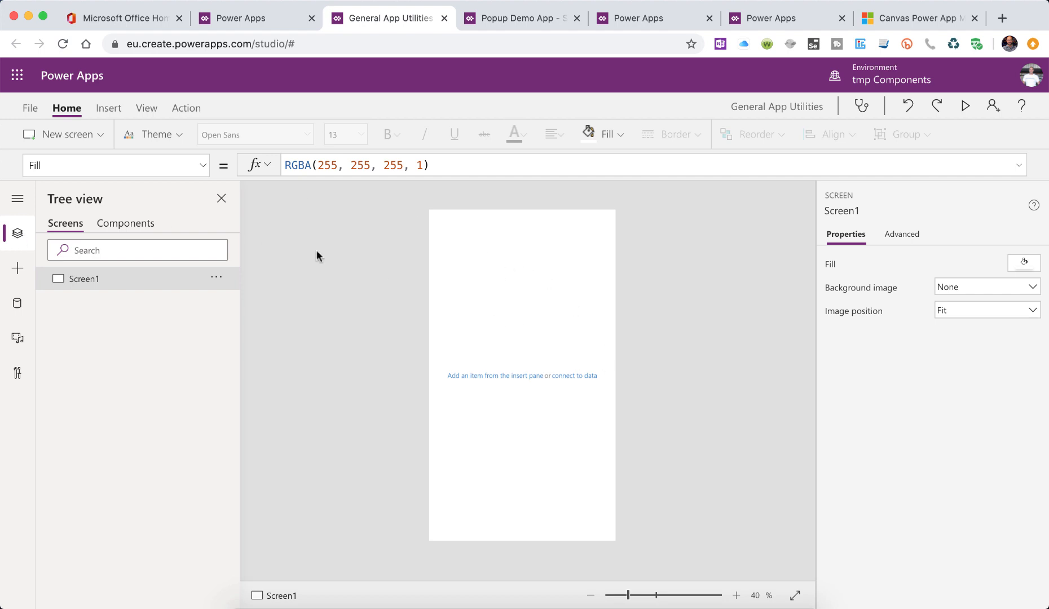
# Step: Save General App Utilities with the version note "Nice new functionality", publish this version and close the library
pyautogui.click(26, 111)
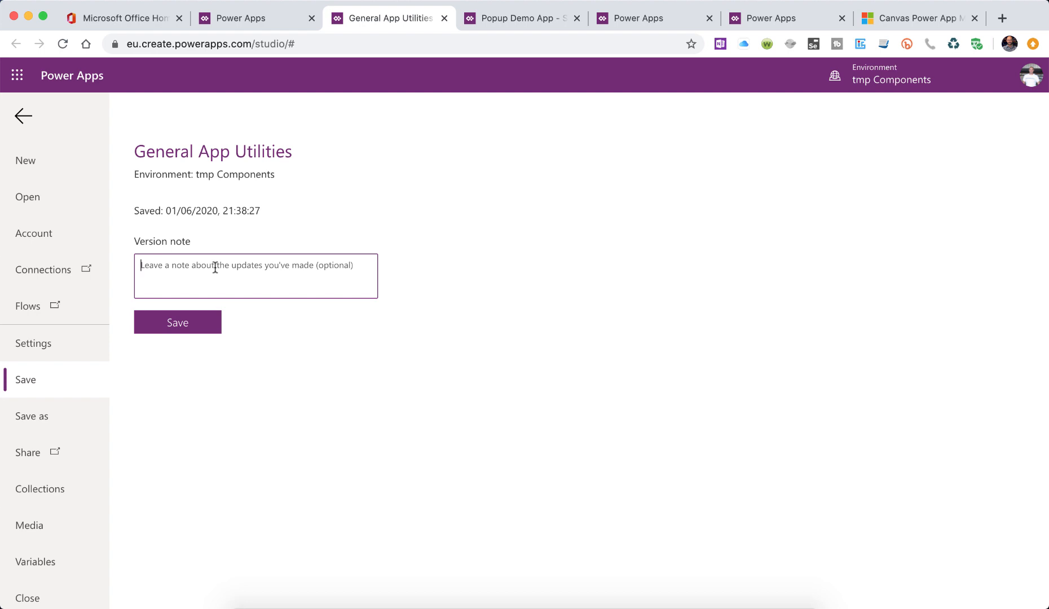
pyautogui.write('Nice new functionality')
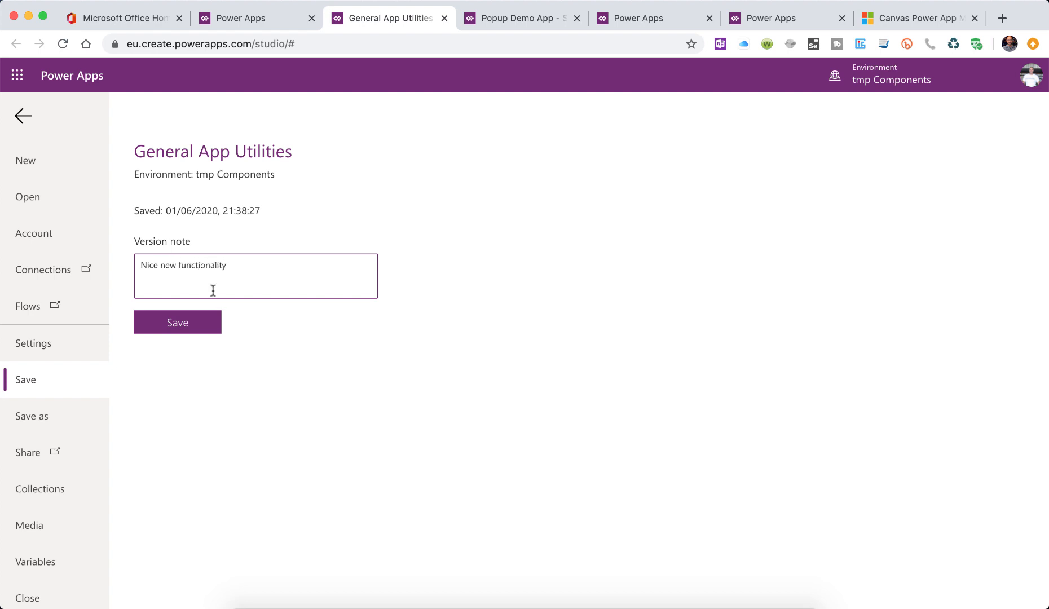
pyautogui.click(176, 322)
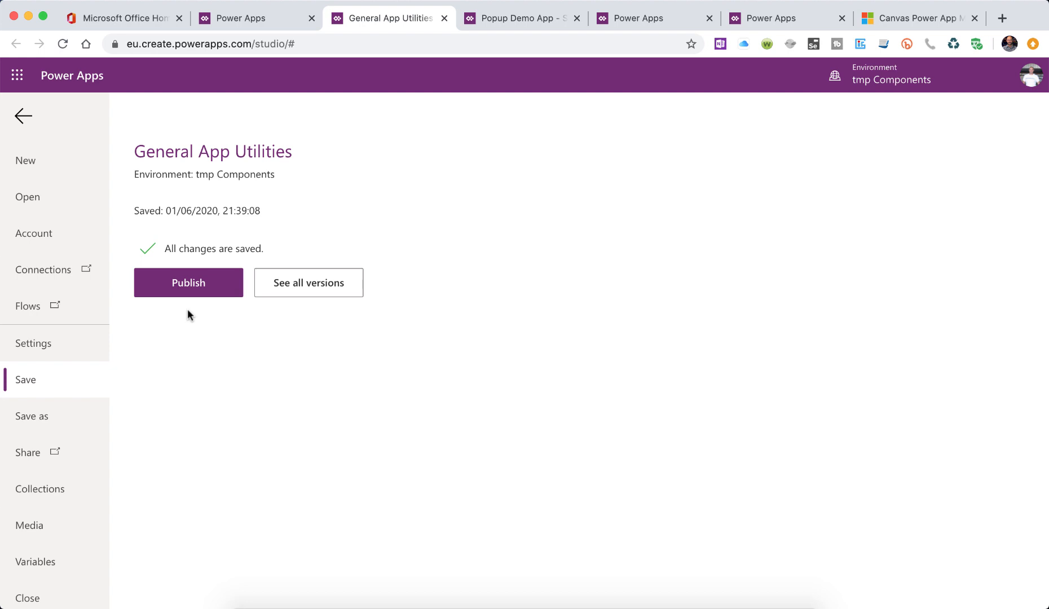
pyautogui.click(201, 287)
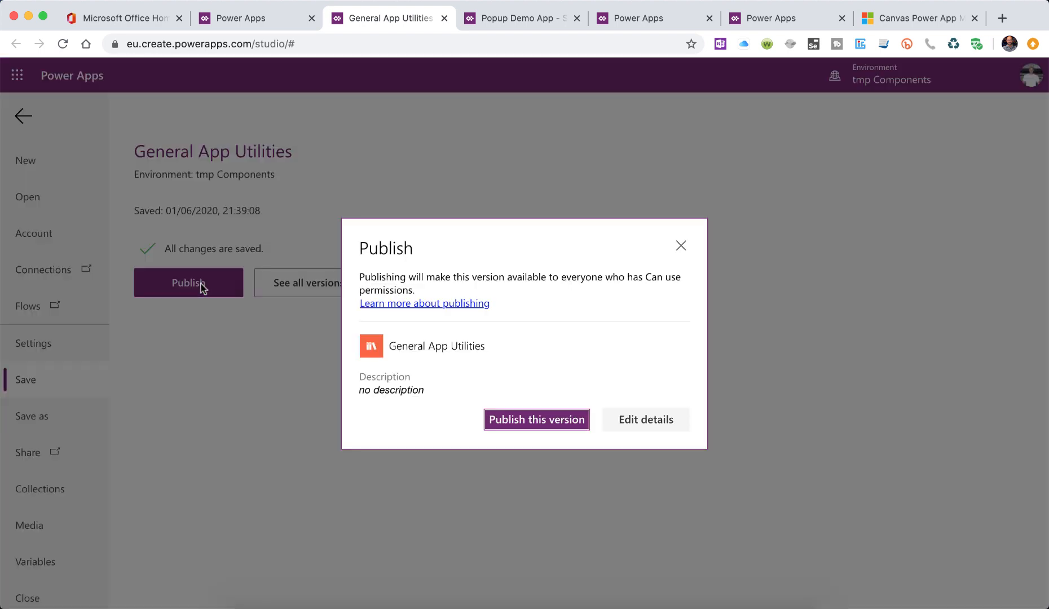
pyautogui.click(526, 418)
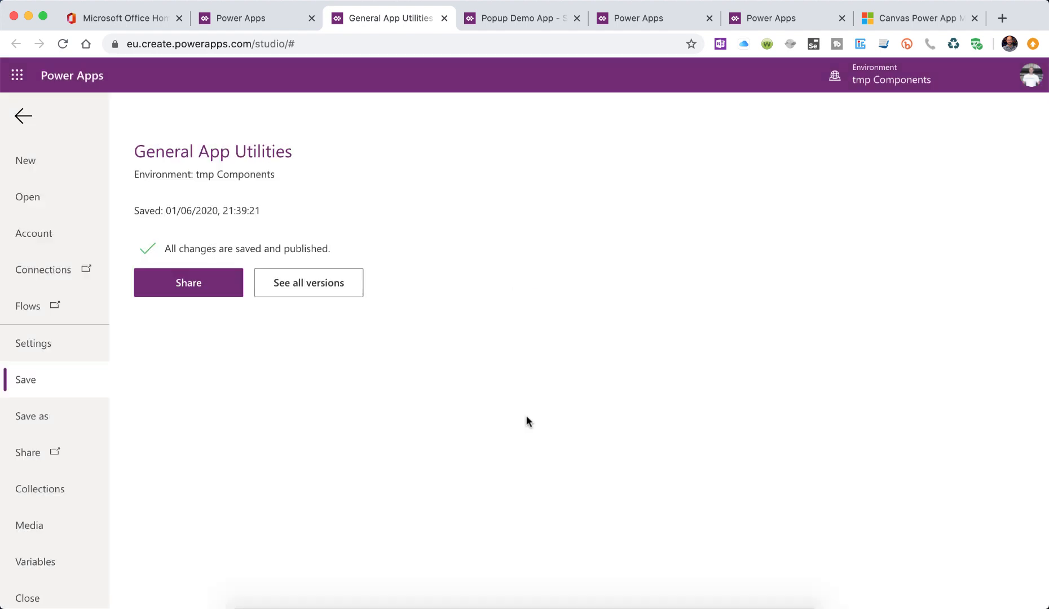
pyautogui.click(43, 599)
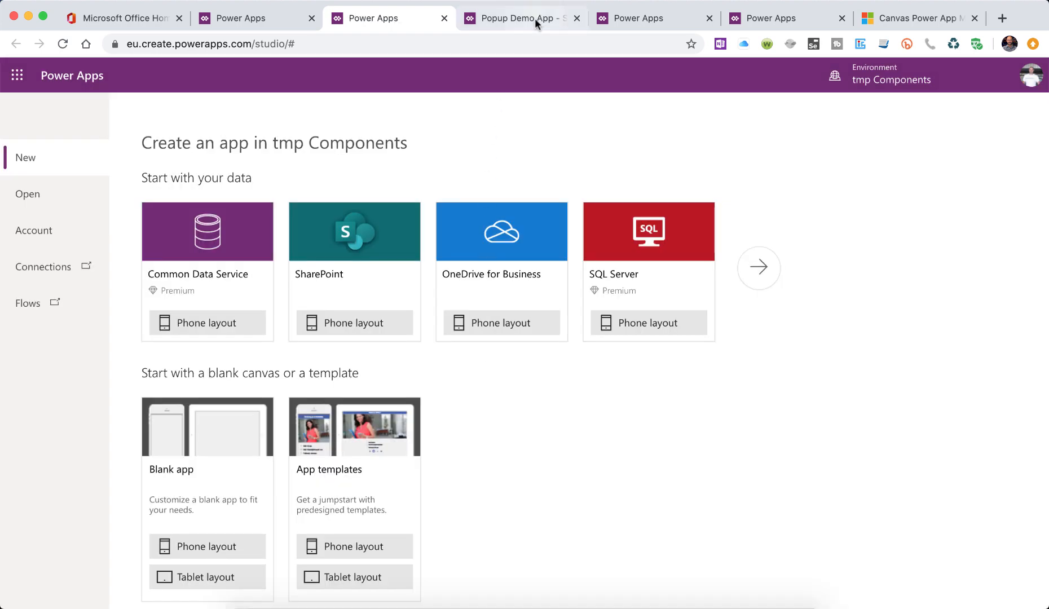
# Step: Leave the preview of Popup Demo App and add a text label beside the toggle at about X 470, Y 34
pyautogui.click(534, 18)
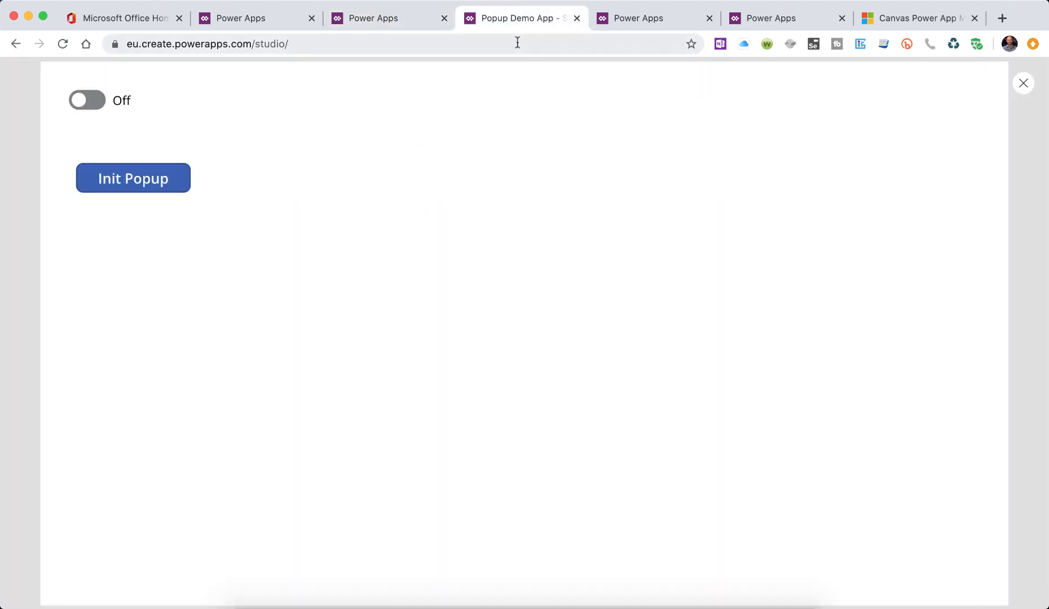
pyautogui.press('Escape')
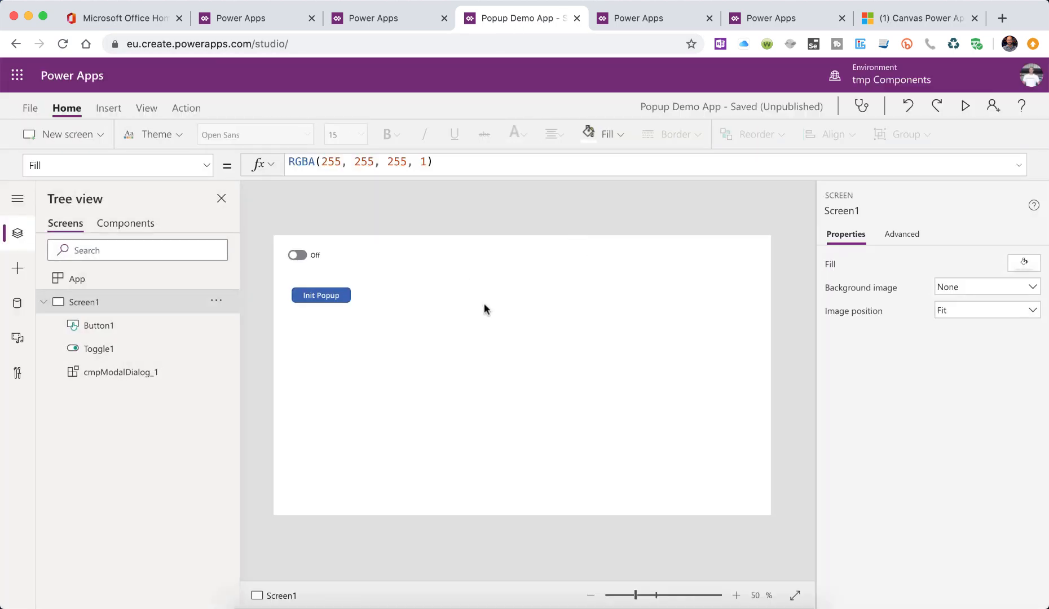
pyautogui.click(108, 109)
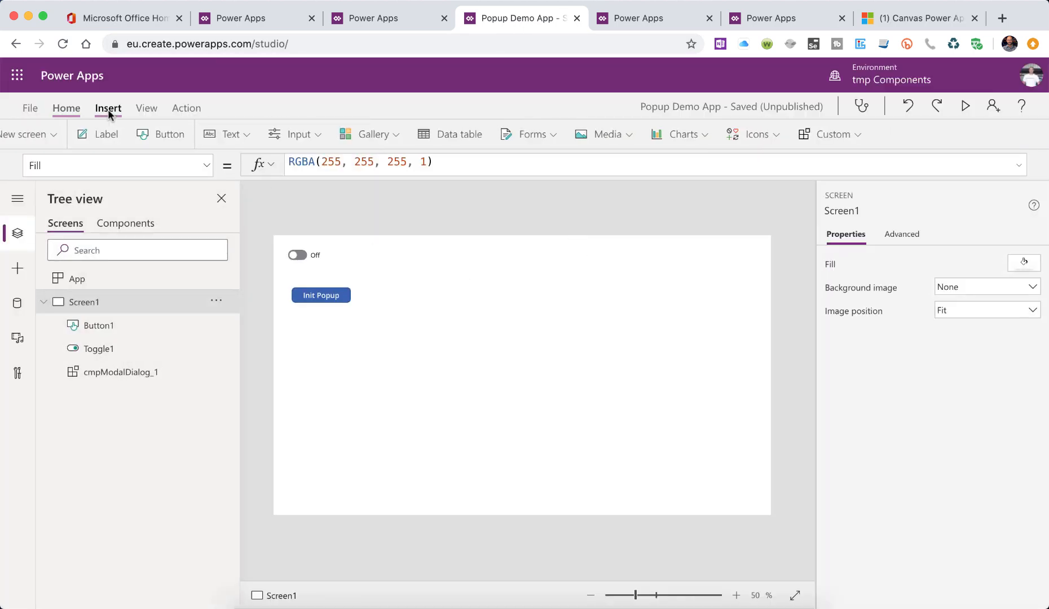
pyautogui.click(150, 134)
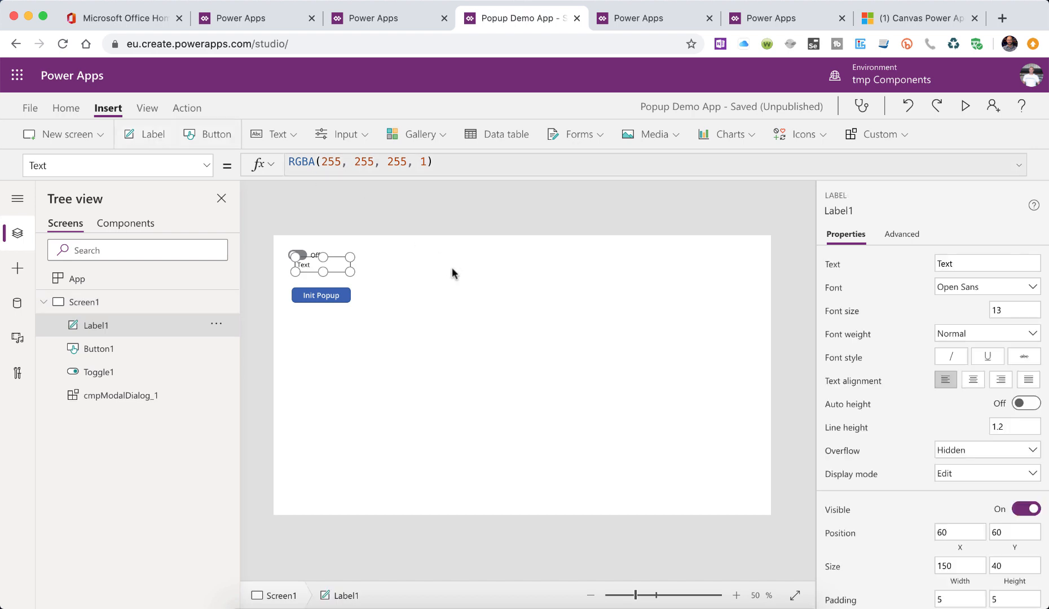
pyautogui.moveTo(339, 262); pyautogui.dragTo(480, 253)
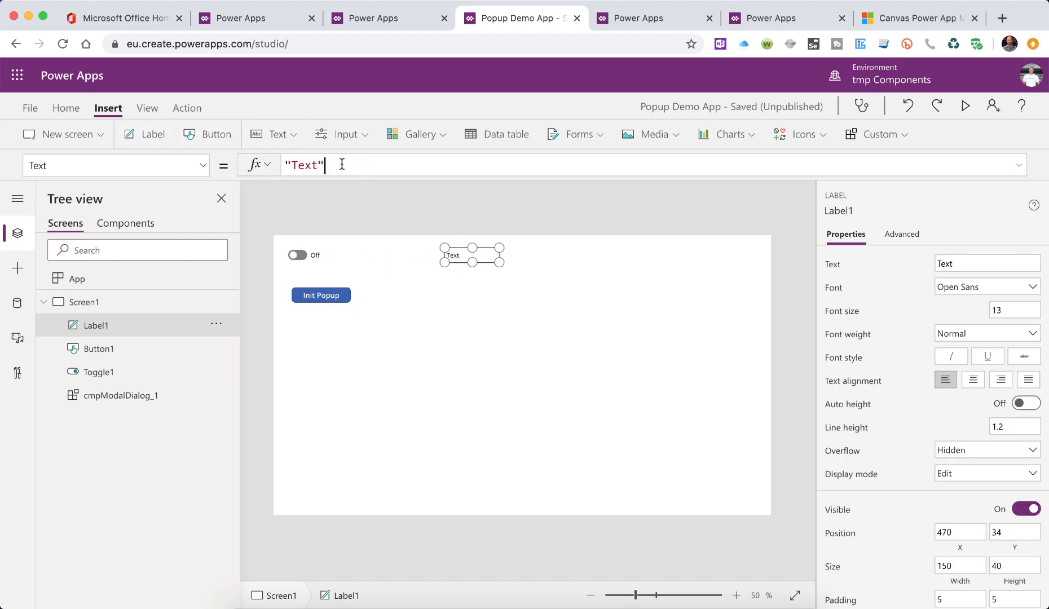
# Step: Set the new label's Text formula to cmpModalDialog_1.Version and resize the label to about 360 by 34
pyautogui.moveTo(342, 165); pyautogui.dragTo(231, 167)
pyautogui.write('cmp')
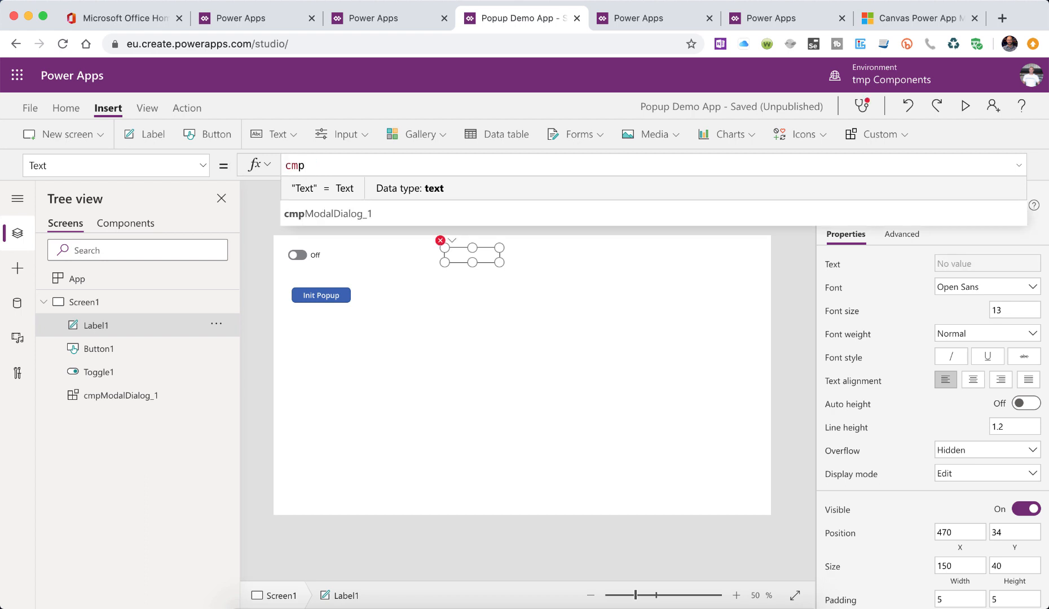
pyautogui.press('Tab')
pyautogui.write('.V')
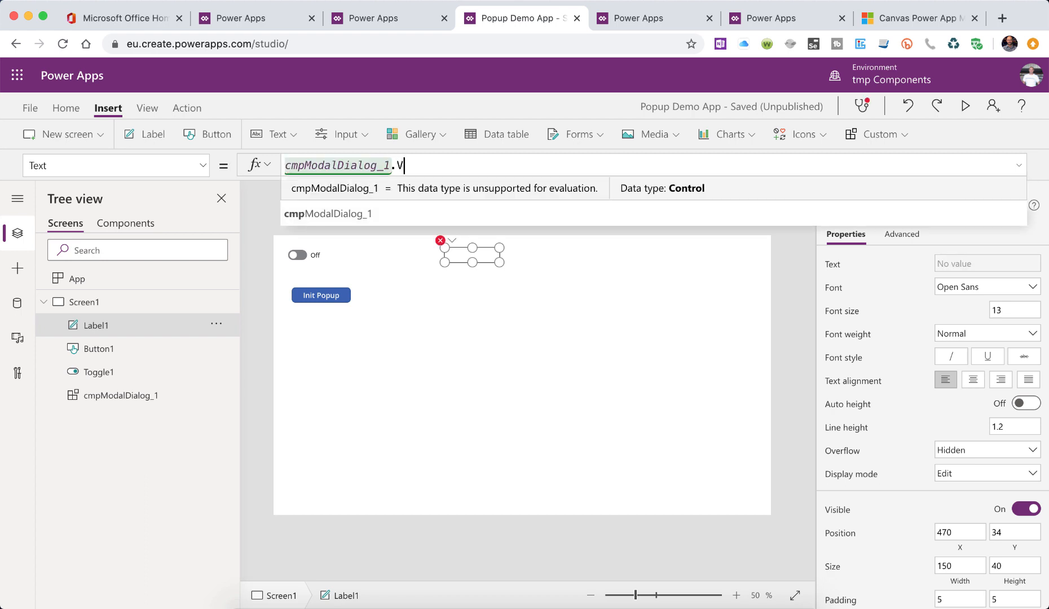
pyautogui.press('Tab')
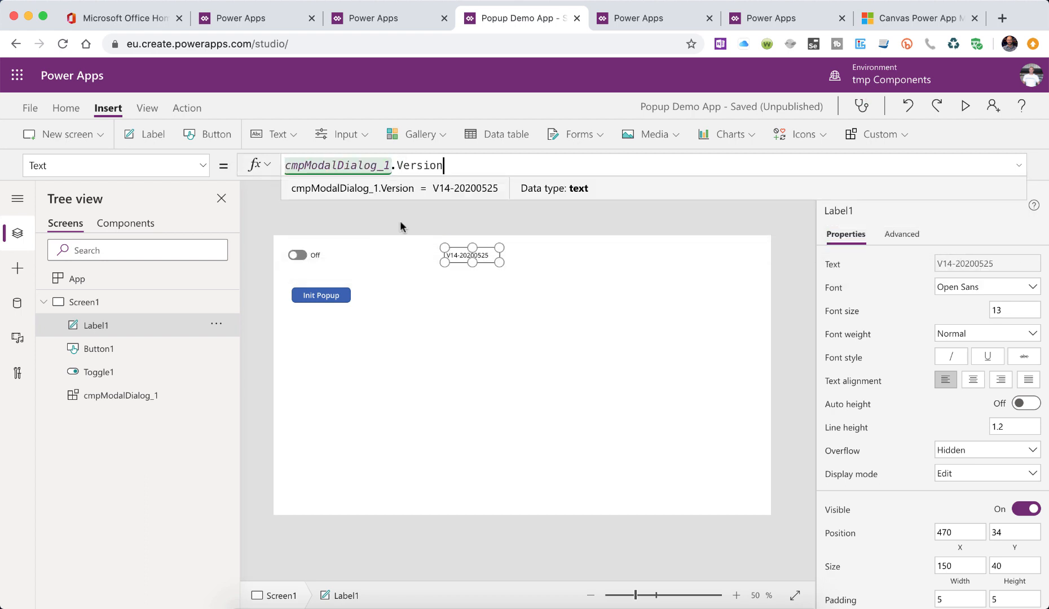
pyautogui.moveTo(499, 262); pyautogui.dragTo(576, 261)
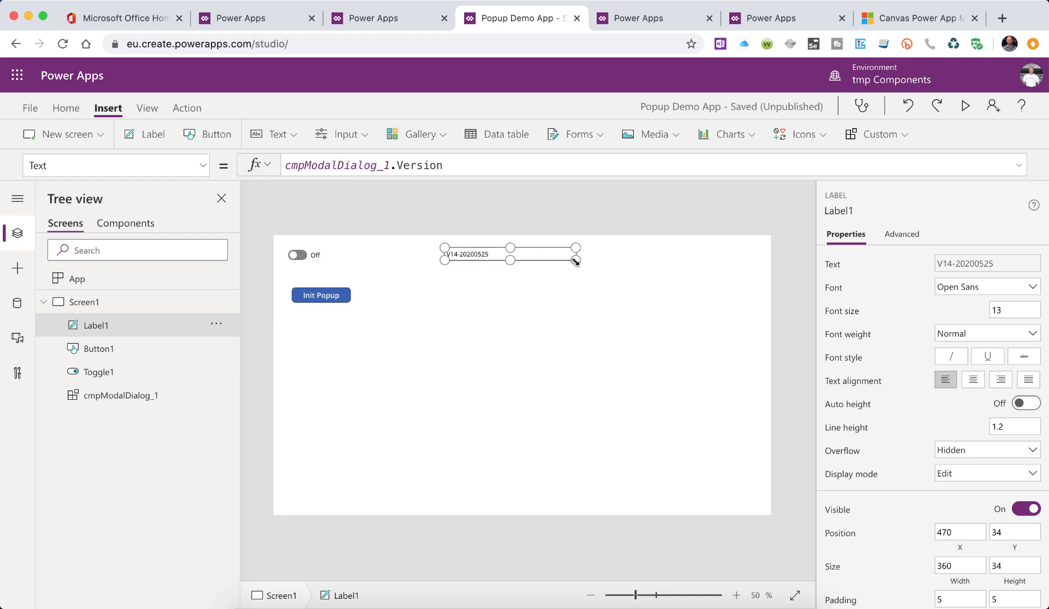
# Step: Save and publish Popup Demo App, then close it
pyautogui.click(30, 108)
pyautogui.click(177, 324)
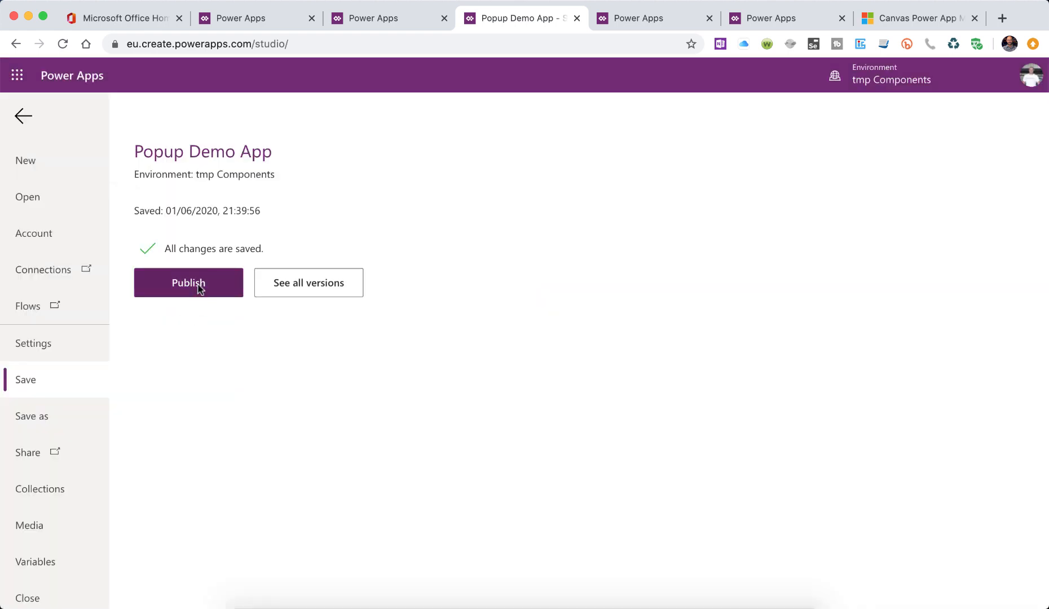
pyautogui.click(202, 285)
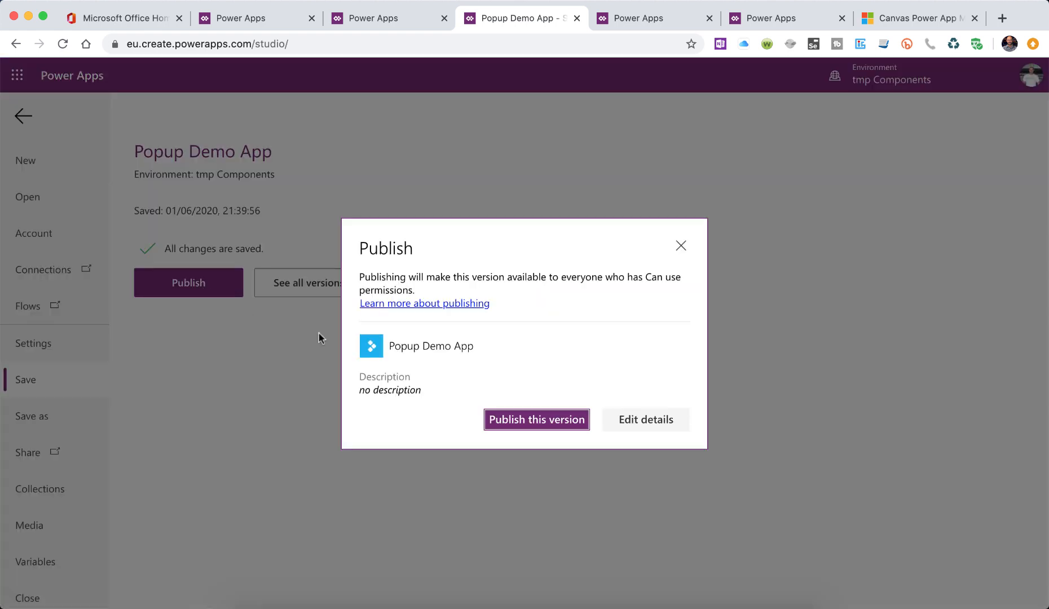
pyautogui.click(548, 424)
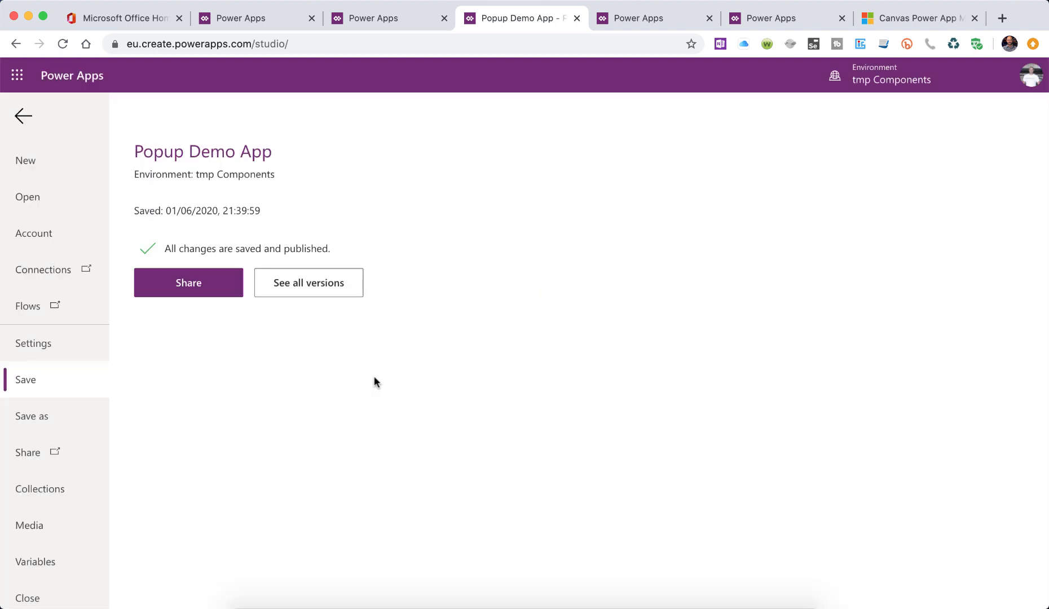
pyautogui.click(27, 598)
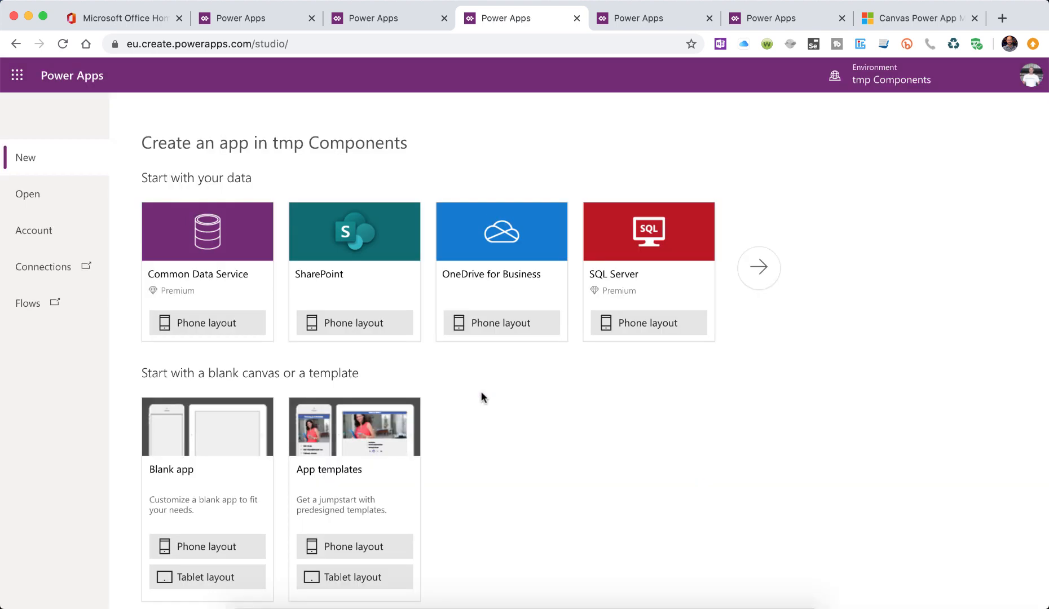
# Step: Reopen Popup Demo App from the available Power Apps
pyautogui.click(38, 198)
pyautogui.click(225, 236)
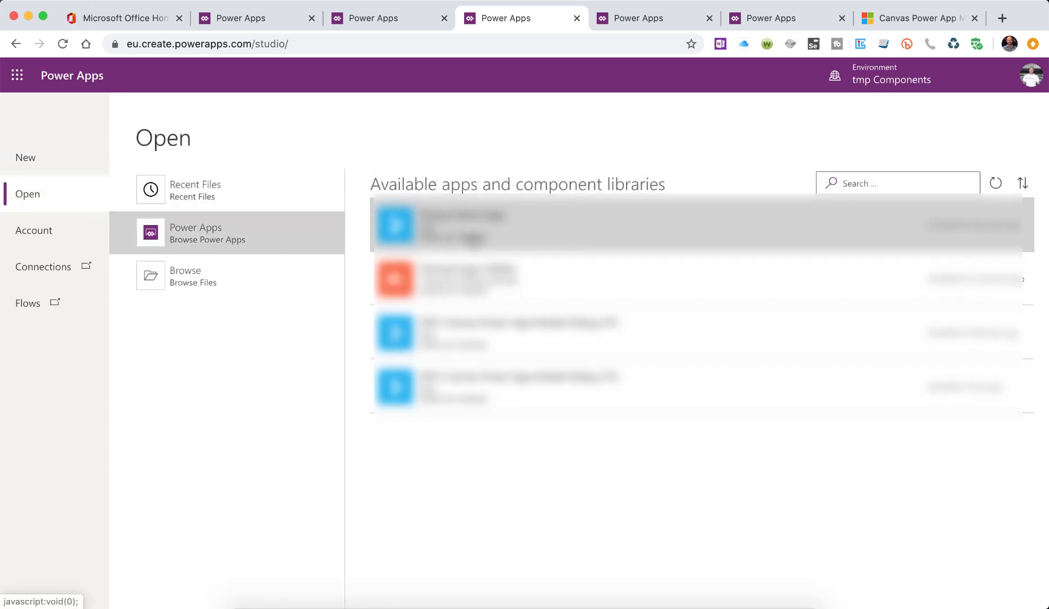
pyautogui.click(502, 225)
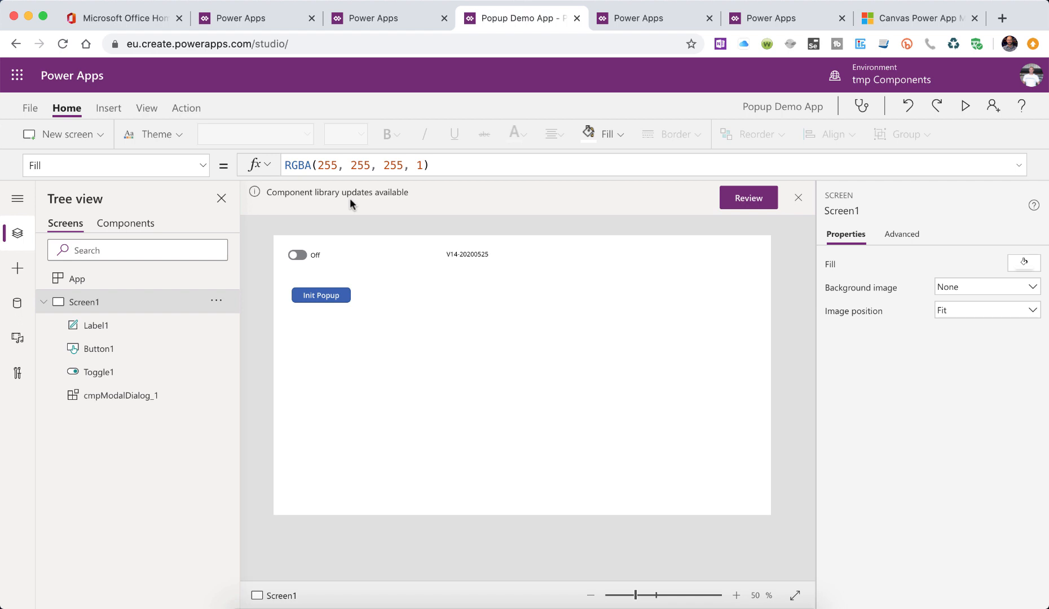
# Step: Review the available component library updates and apply the one for General App Utilities
pyautogui.click(745, 198)
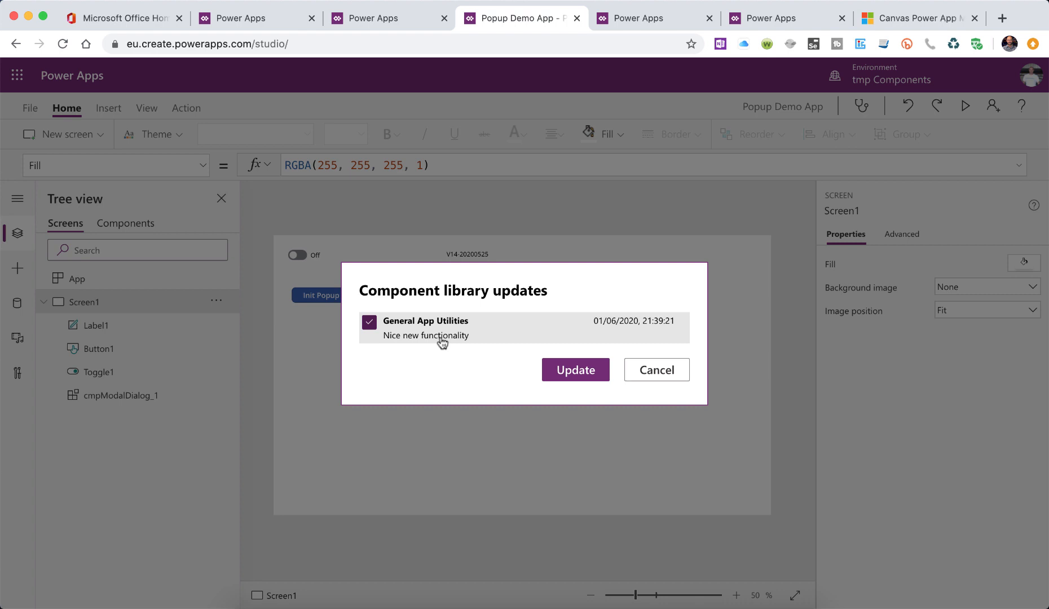
pyautogui.click(369, 323)
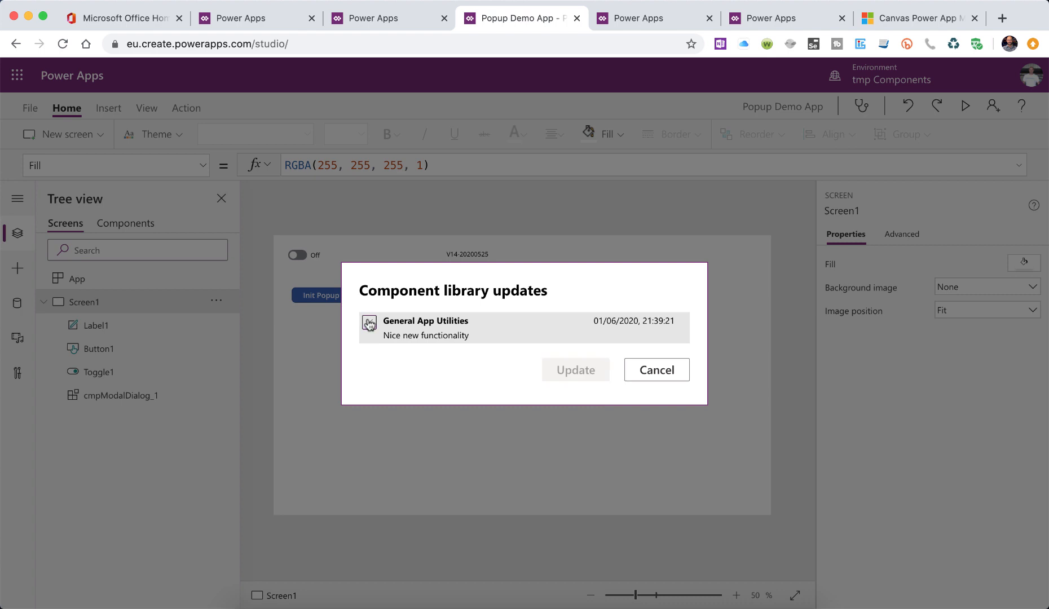
pyautogui.click(369, 323)
pyautogui.click(370, 323)
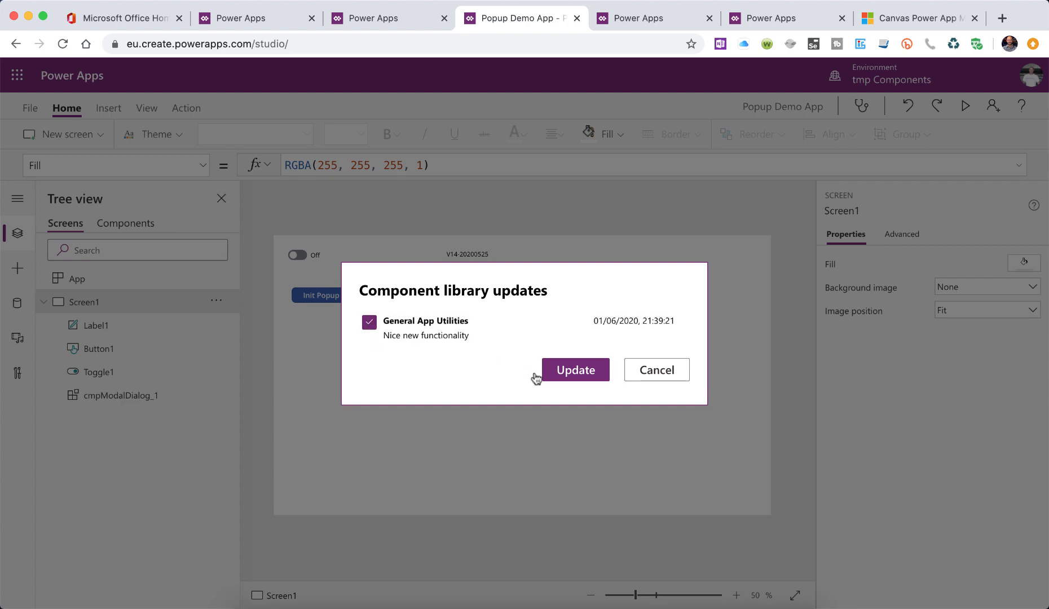
pyautogui.click(577, 374)
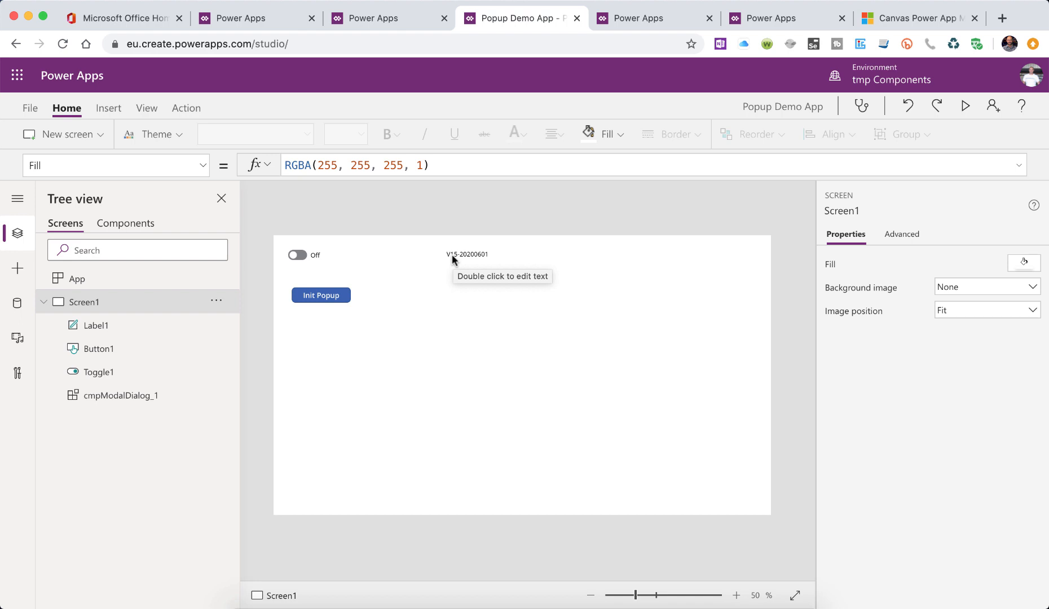
# Step: Look through the properties of cmpModalDialog_1 on Screen1 and display its Theme formula
pyautogui.click(141, 397)
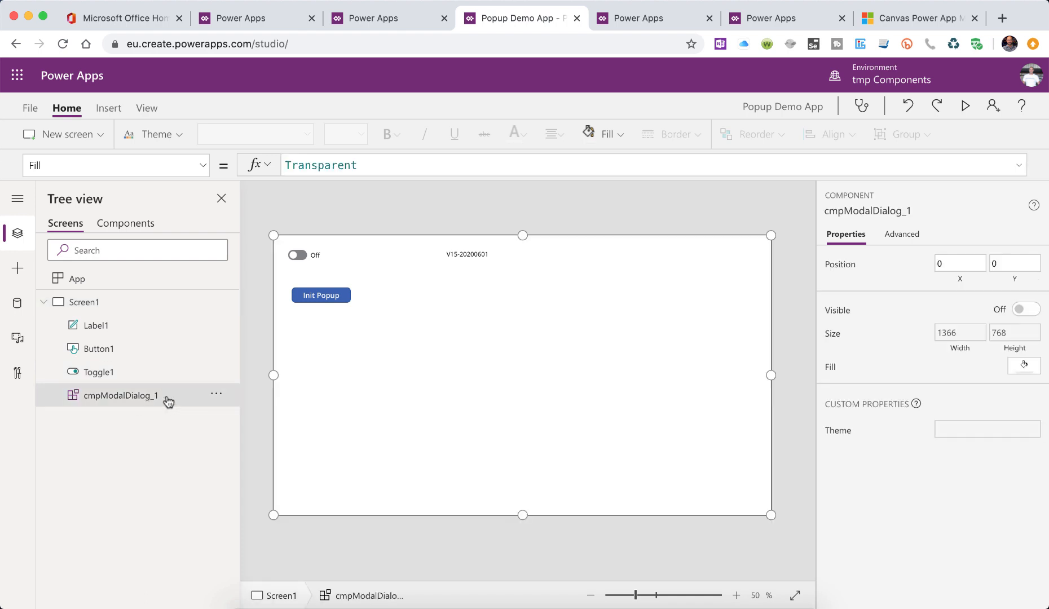
pyautogui.click(201, 171)
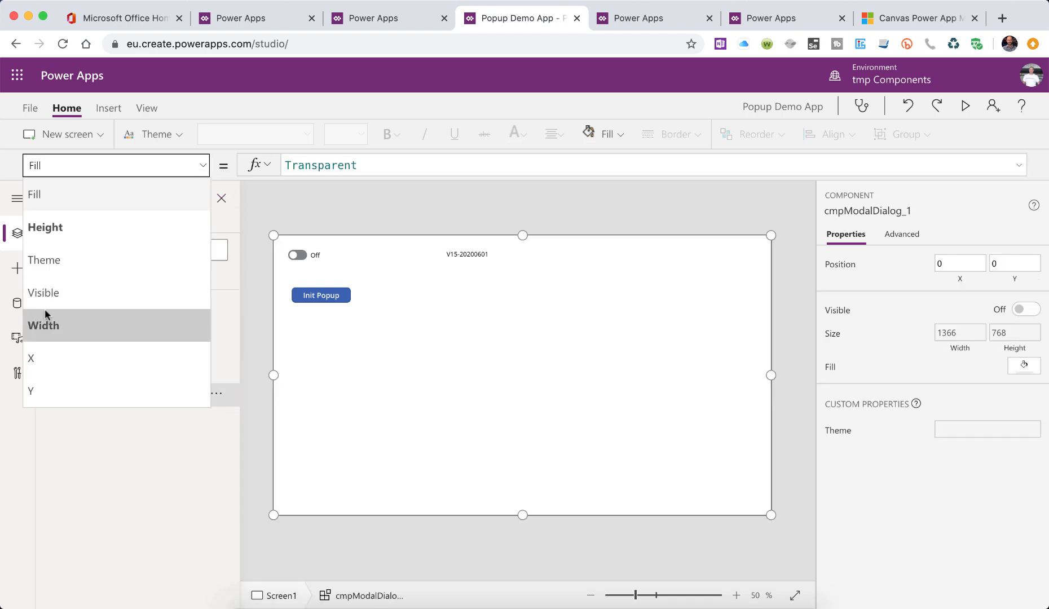
pyautogui.click(91, 259)
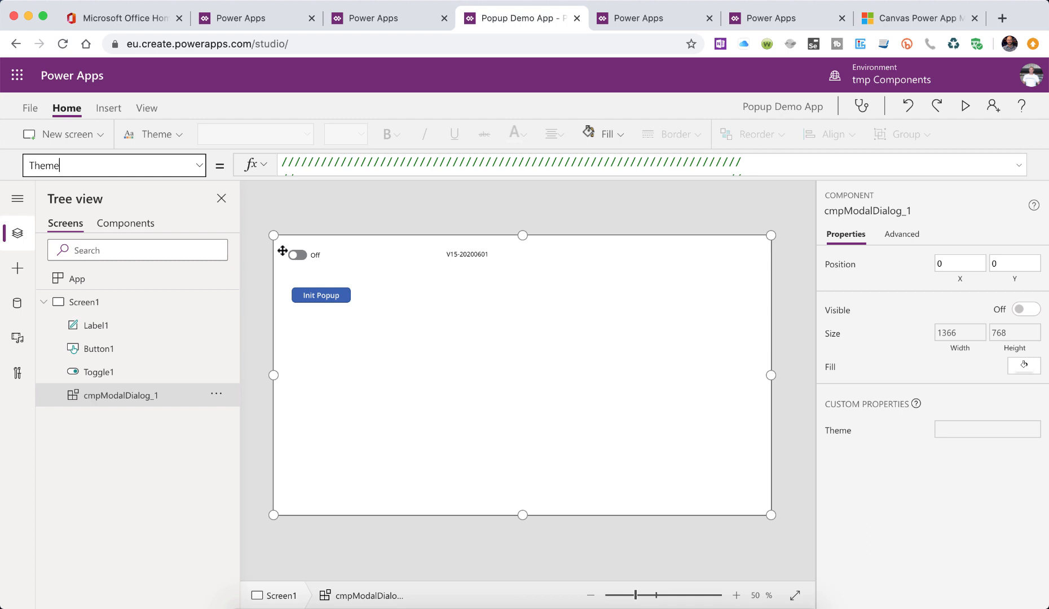
# Step: Preview the app and trigger its Init Popup button, then leave the preview and check the app's own component list
pyautogui.click(965, 106)
pyautogui.click(164, 182)
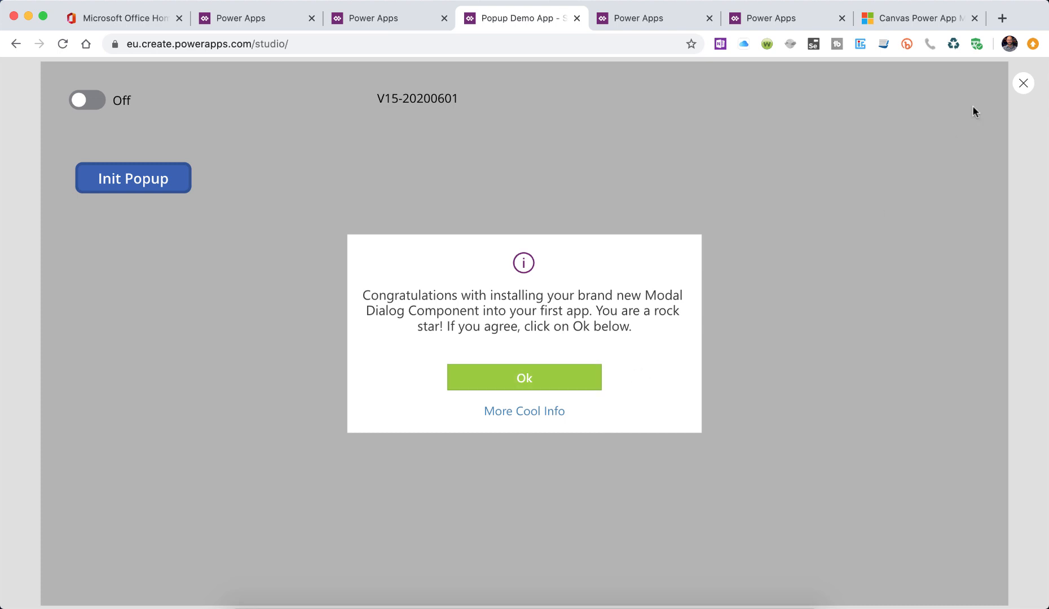
pyautogui.click(1019, 85)
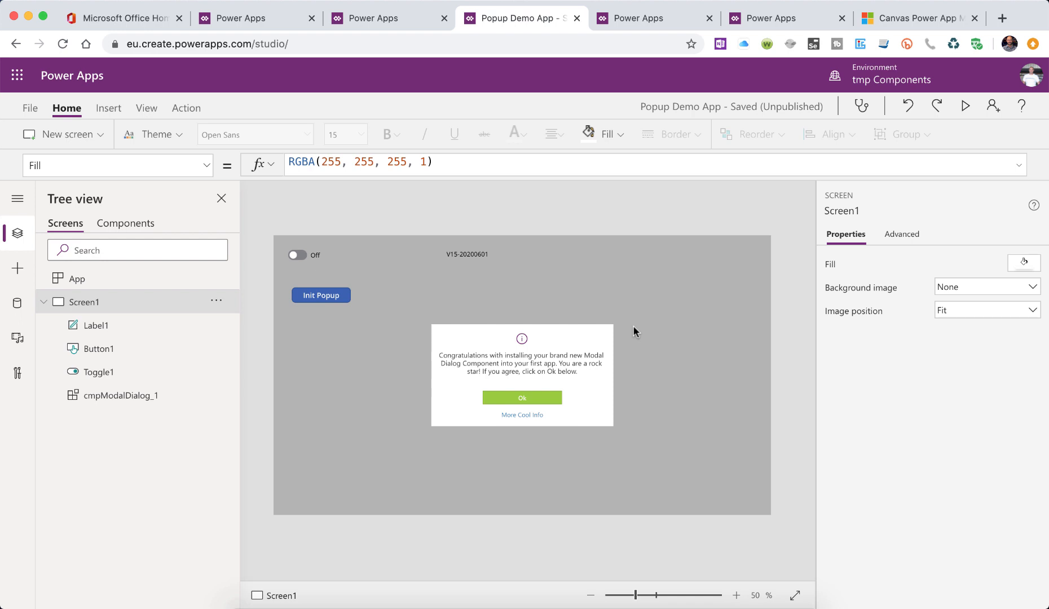
pyautogui.click(129, 228)
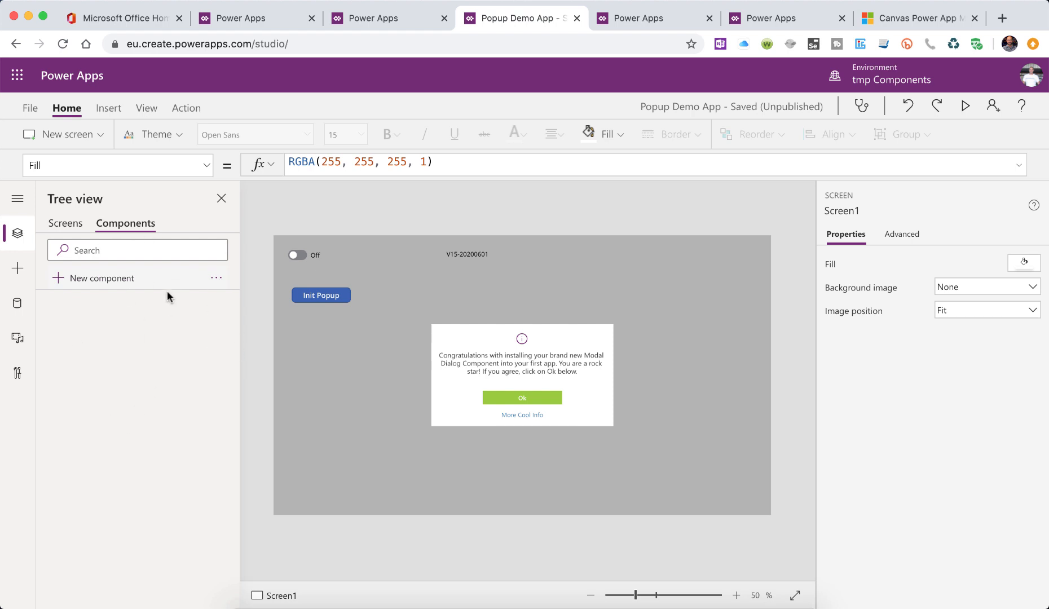
pyautogui.click(70, 228)
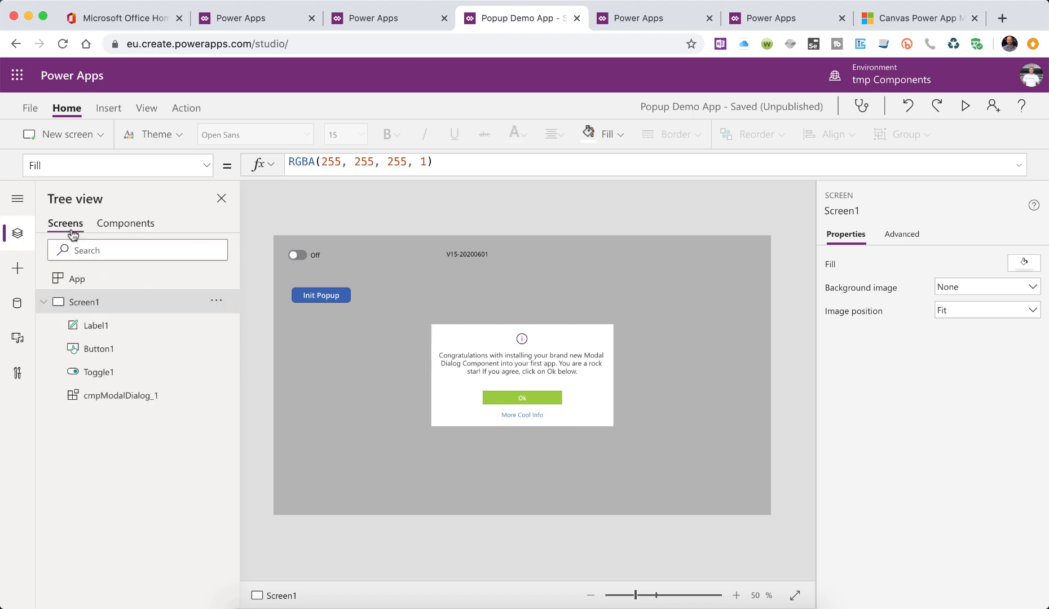
# Step: Edit the cmpModalDialog_1 component on Screen1 so that an editable local copy of it is created in the app
pyautogui.click(186, 396)
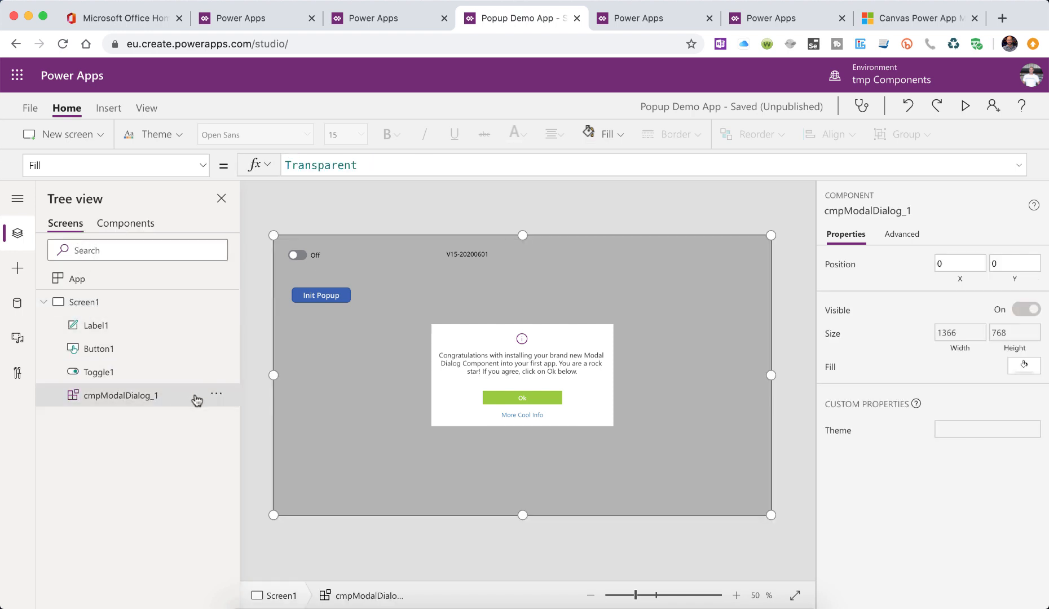
pyautogui.rightClick(195, 399)
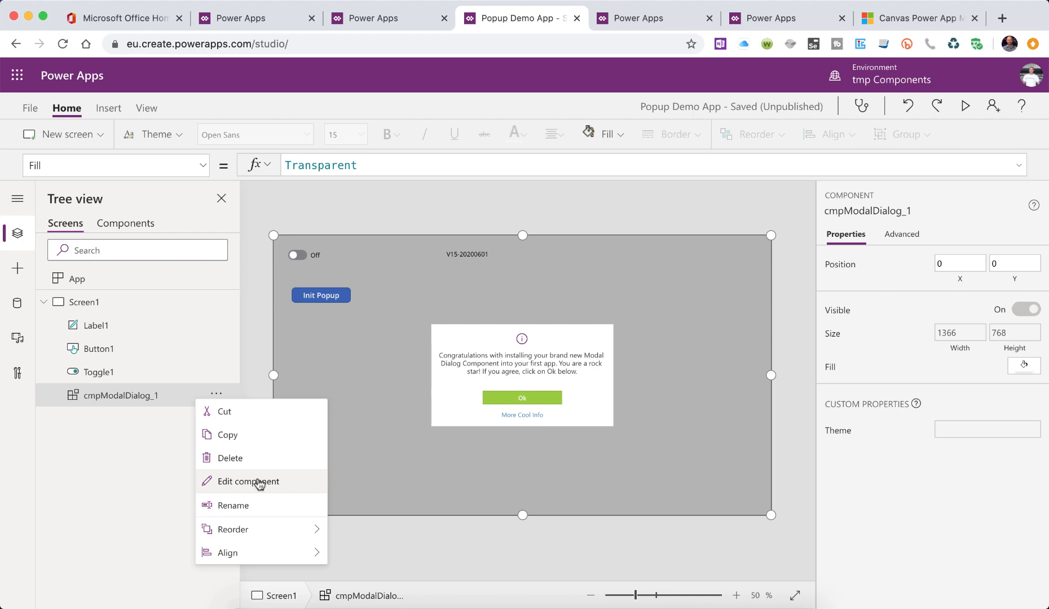
pyautogui.click(248, 481)
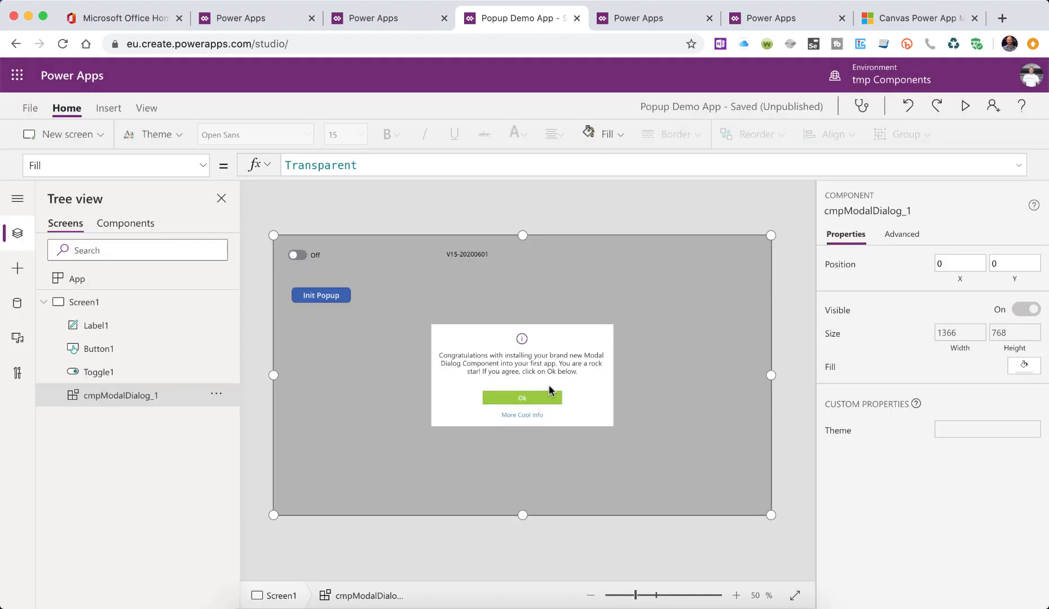
pyautogui.click(550, 389)
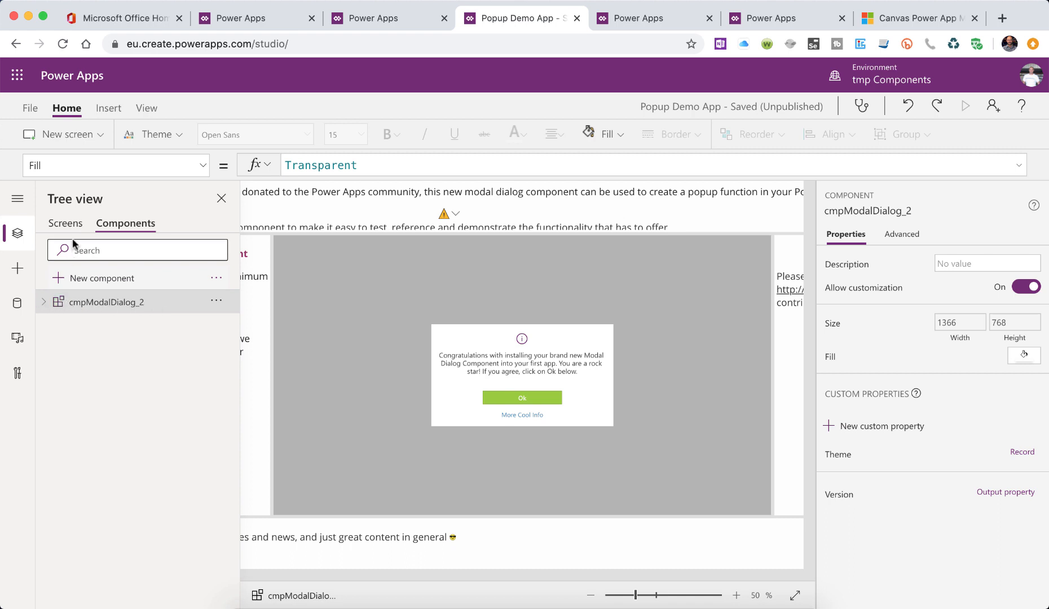
# Step: Replace cmpModalDialog_1 on Screen1 with an instance of the local cmpModalDialog_2 component, and open that component's definition
pyautogui.click(67, 224)
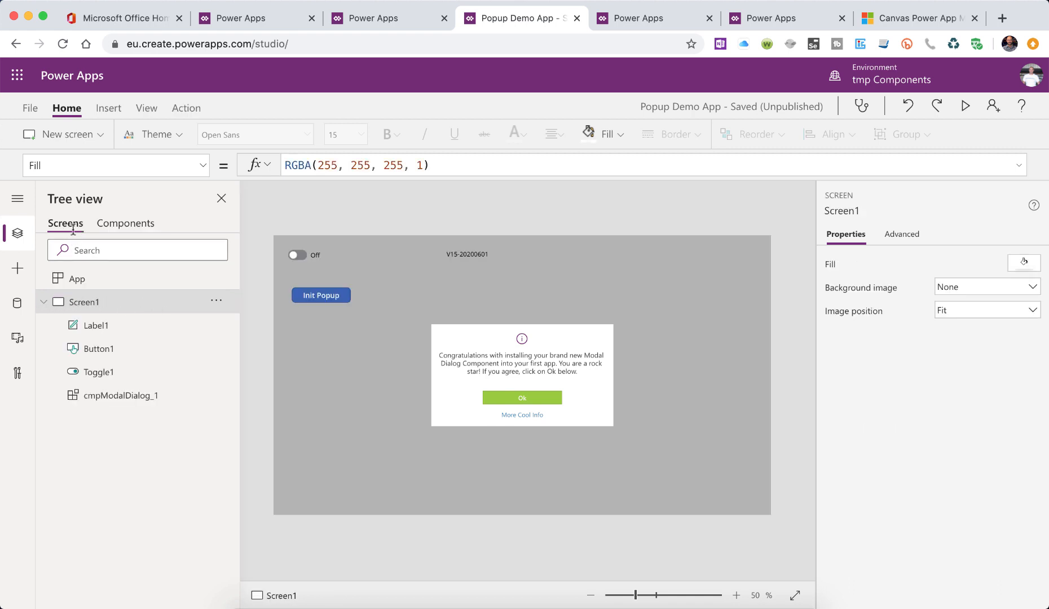
pyautogui.click(137, 404)
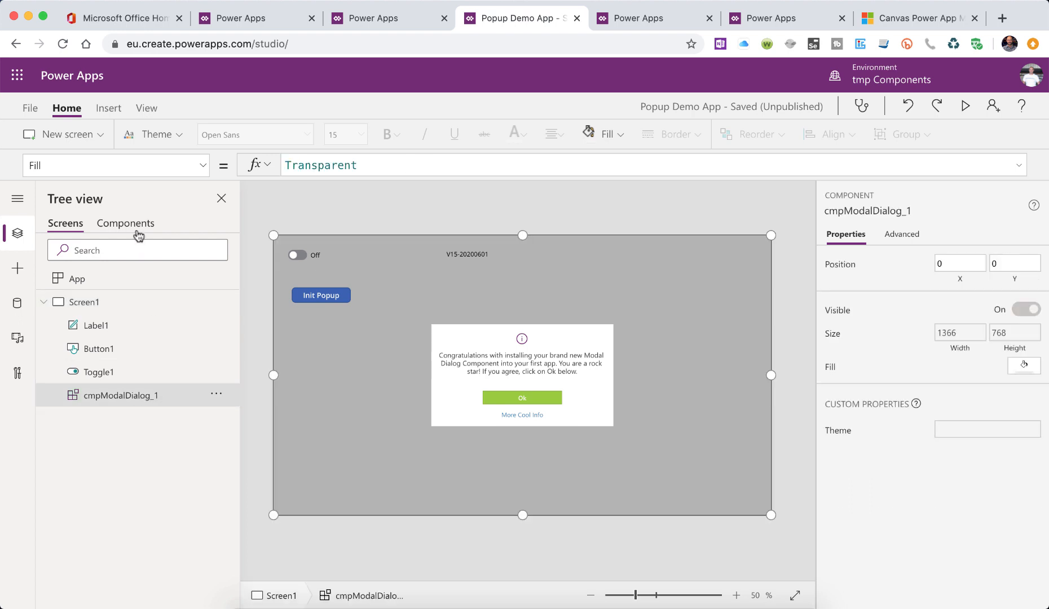
pyautogui.press('Delete')
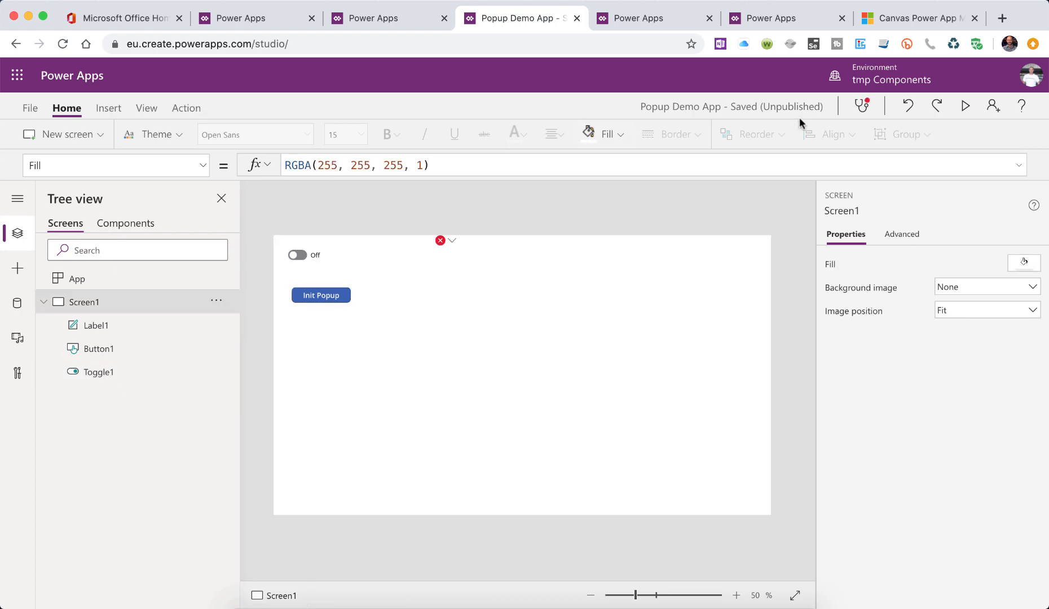
pyautogui.click(108, 107)
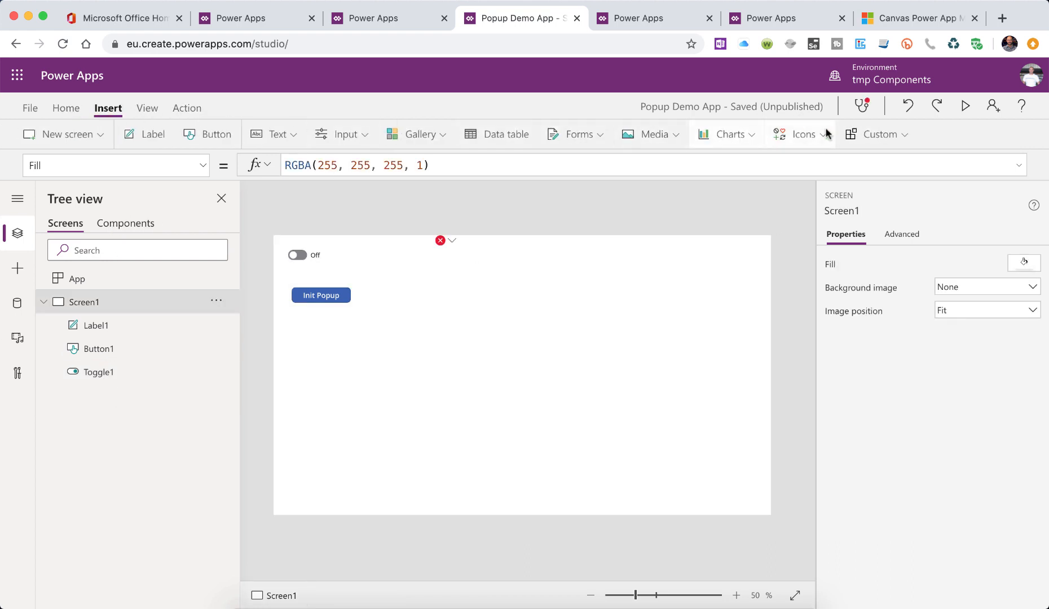
pyautogui.click(886, 137)
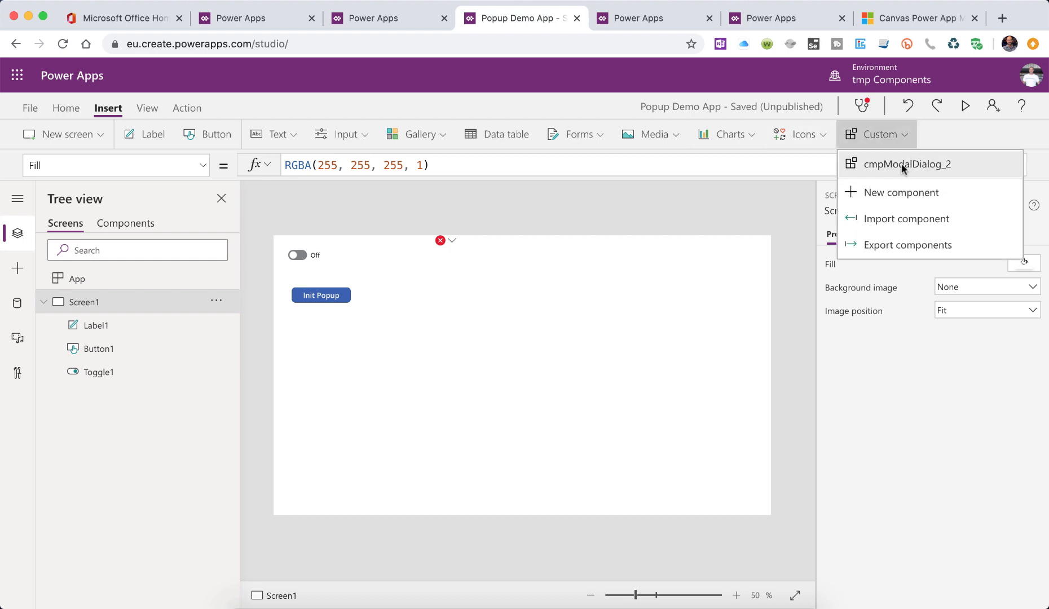
pyautogui.click(942, 164)
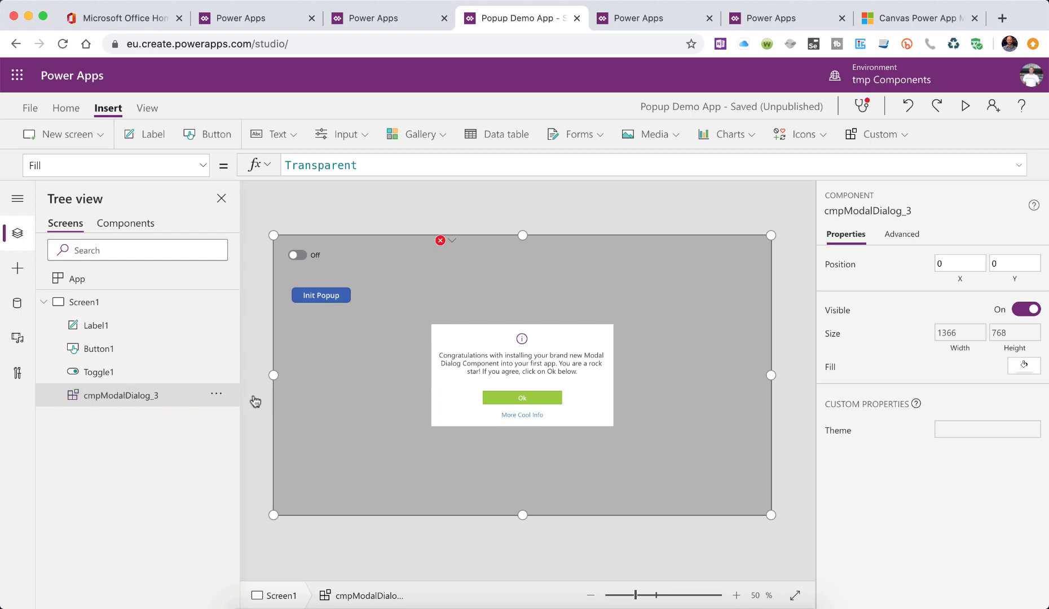
pyautogui.click(127, 225)
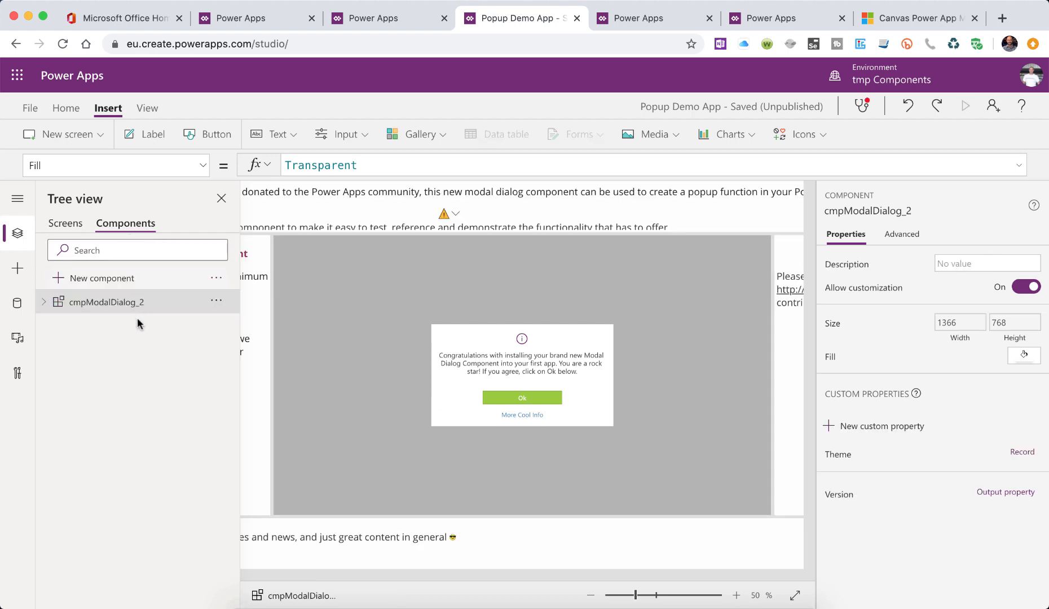